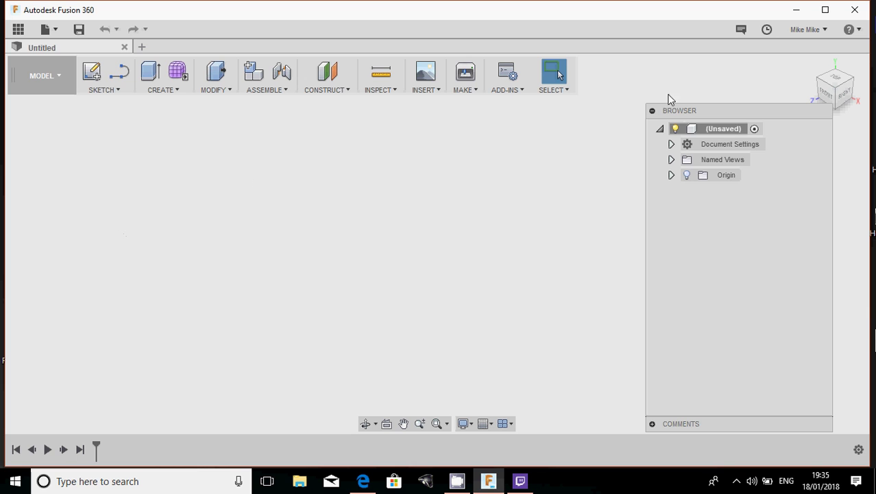
Shift the Browser panel left and turn on the Origin planes and axes.
{"action": "left_click_drag", "start_coordinate": [682, 114], "coordinate": [651, 113]}
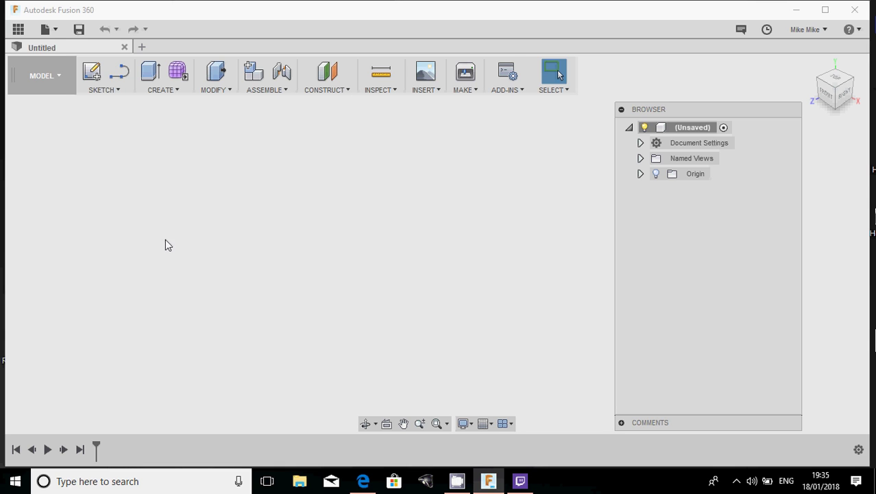
{"action": "left_click", "coordinate": [656, 173]}
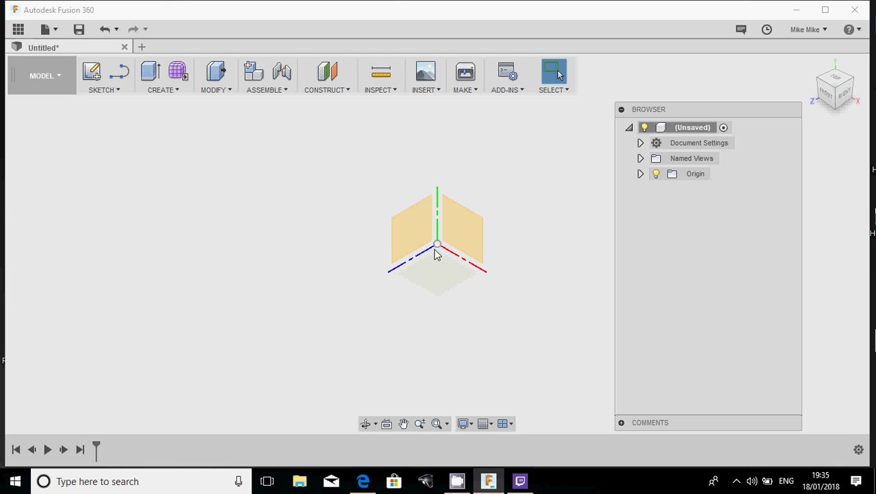
{"action": "middle_click_drag", "start_coordinate": [434, 250], "coordinate": [356, 225]}
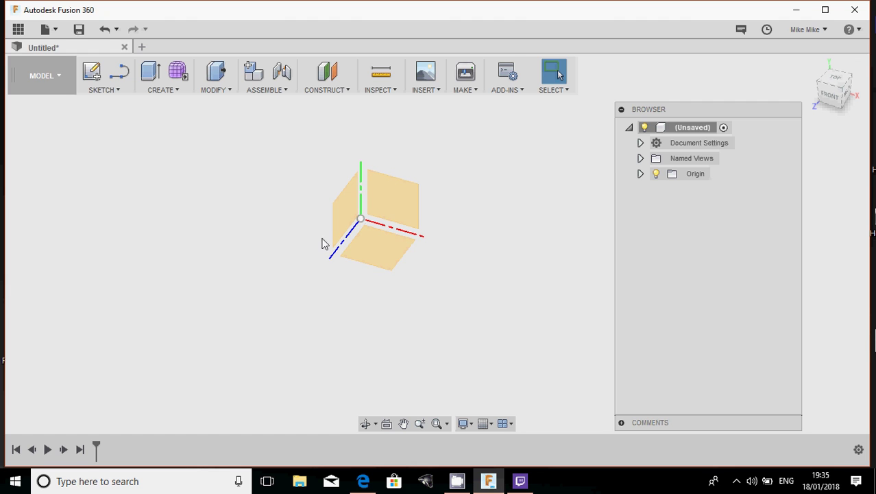
Turn off design history capture on the root component, removing the timeline.
{"action": "right_click", "coordinate": [674, 144]}
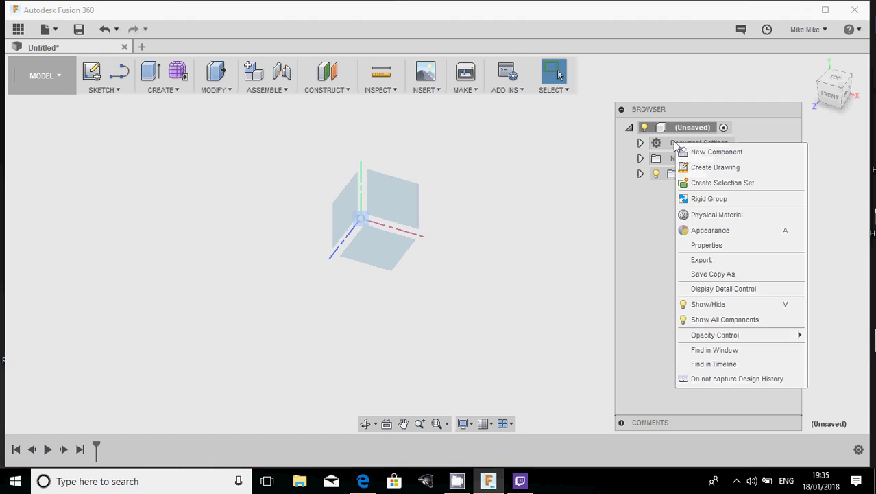
{"action": "left_click", "coordinate": [702, 380]}
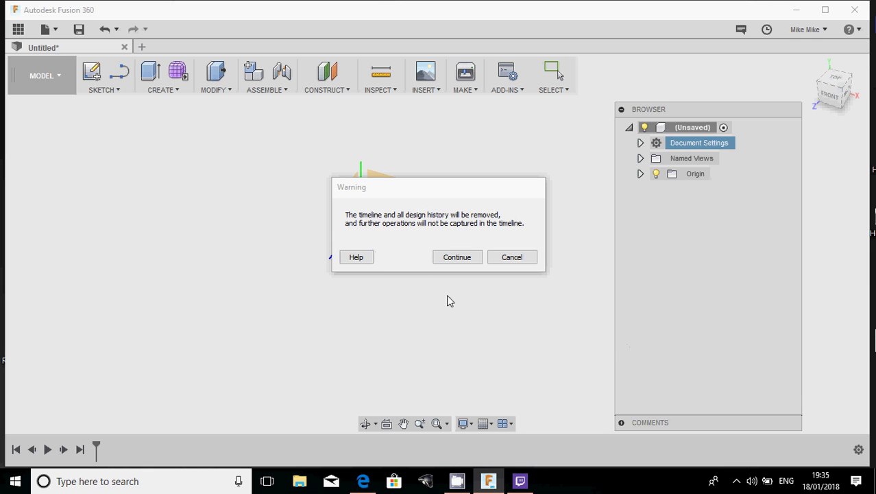
{"action": "left_click", "coordinate": [457, 258]}
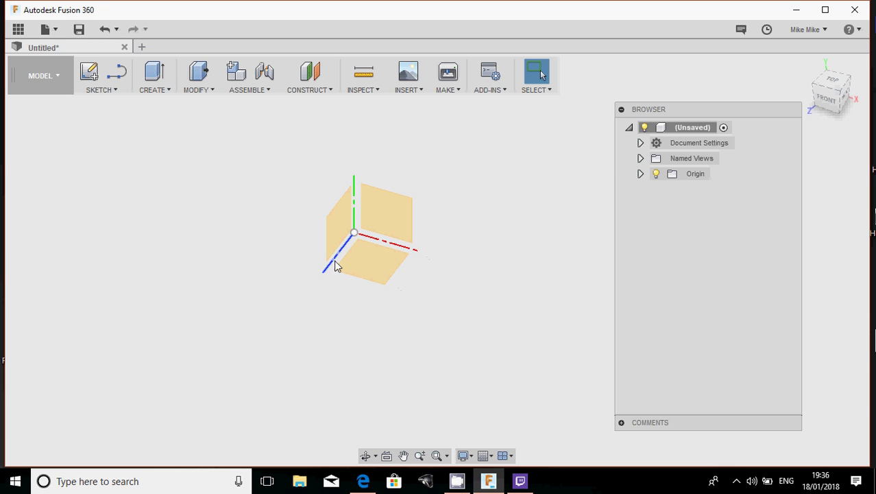
{"action": "mouse_move", "coordinate": [334, 260]}
{"action": "middle_mouse_down", "text": "shift"}
{"action": "mouse_move", "coordinate": [329, 268]}
{"action": "mouse_move", "coordinate": [353, 250]}
{"action": "mouse_move", "coordinate": [346, 272]}
{"action": "middle_mouse_up", "text": "shift"}
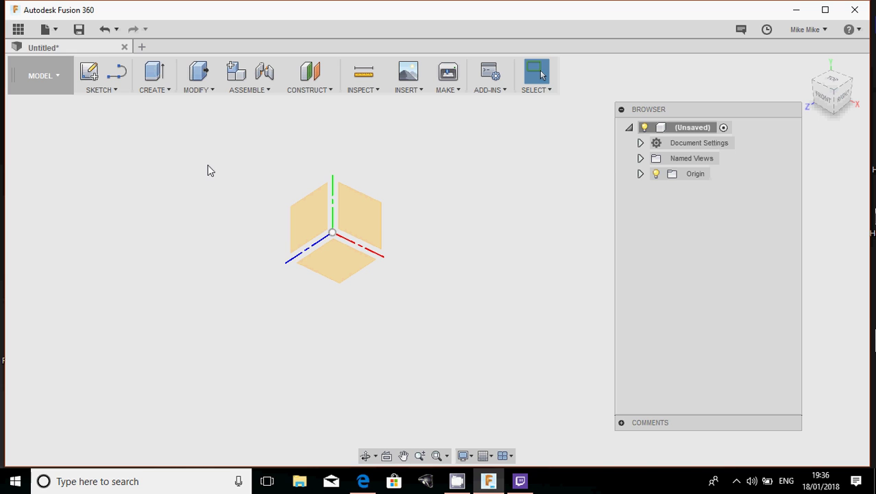
Create a 40 mm diameter sphere on the ground plane, centred left of the origin.
{"action": "left_click", "coordinate": [158, 94]}
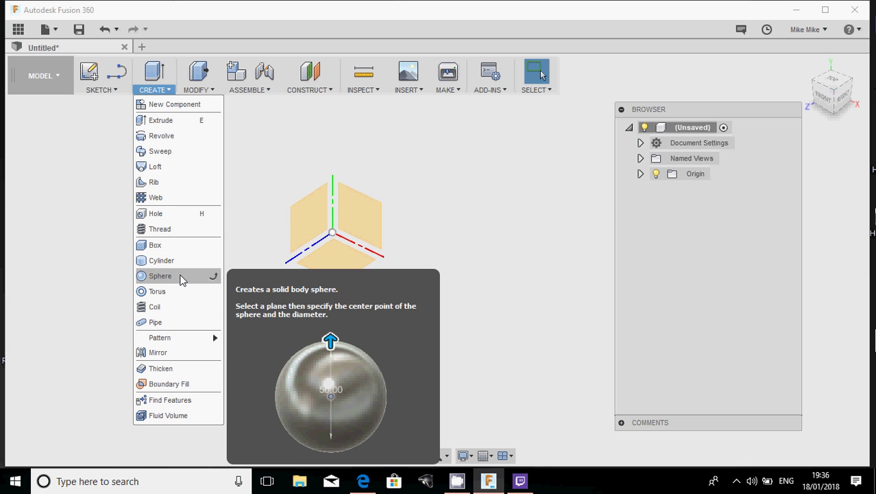
{"action": "left_click", "coordinate": [182, 279]}
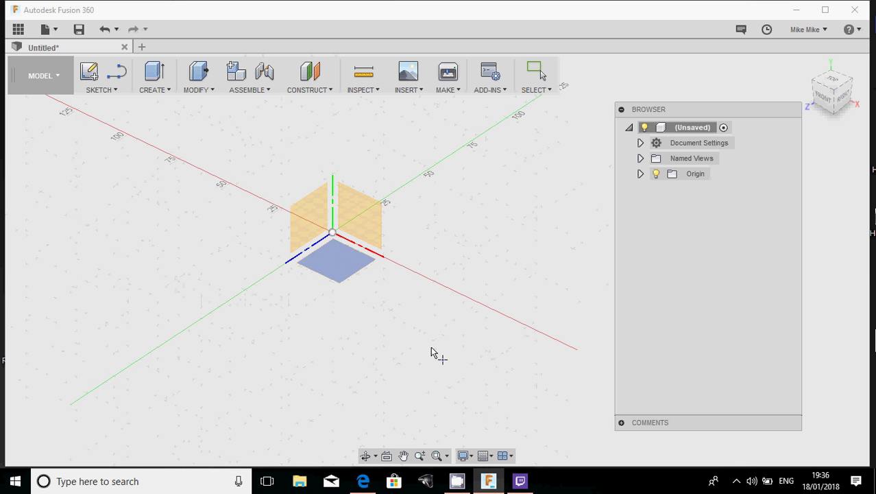
{"action": "left_click", "coordinate": [335, 271]}
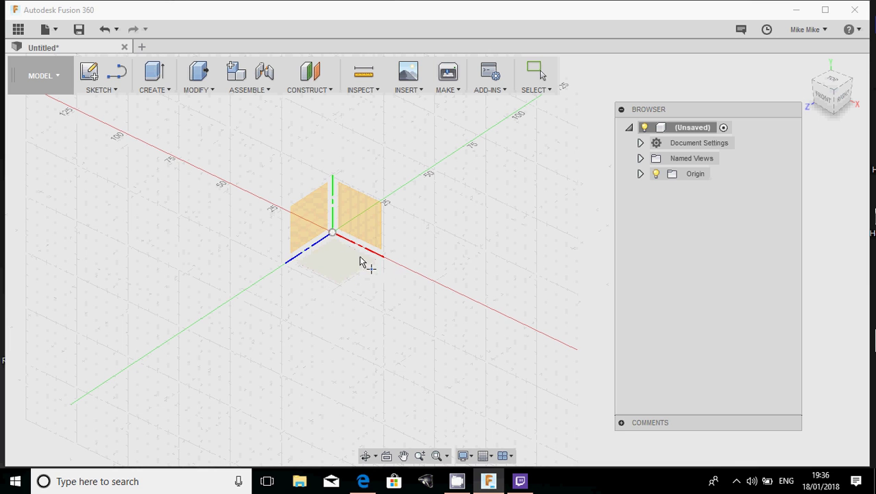
{"action": "left_click", "coordinate": [314, 202]}
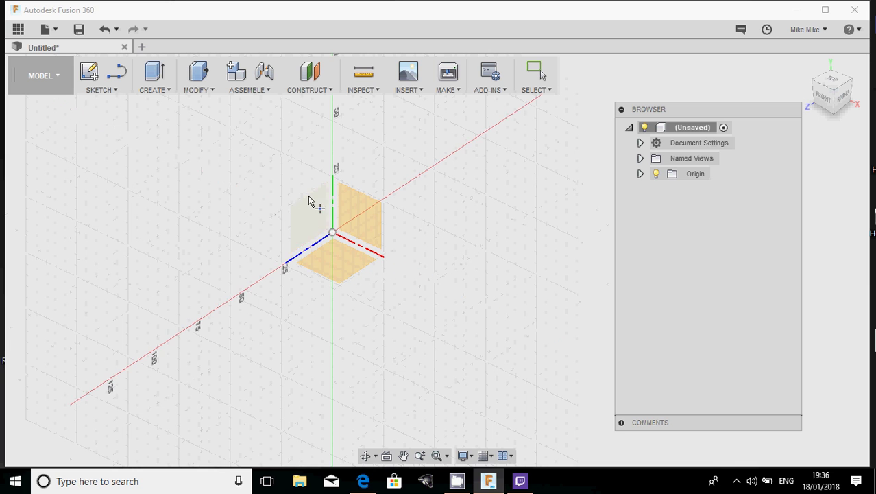
{"action": "left_click", "coordinate": [157, 90]}
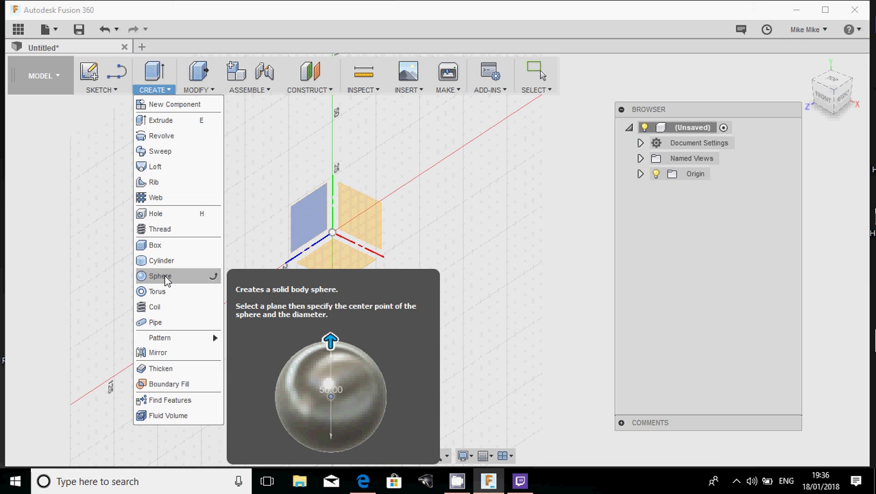
{"action": "left_click", "coordinate": [166, 277]}
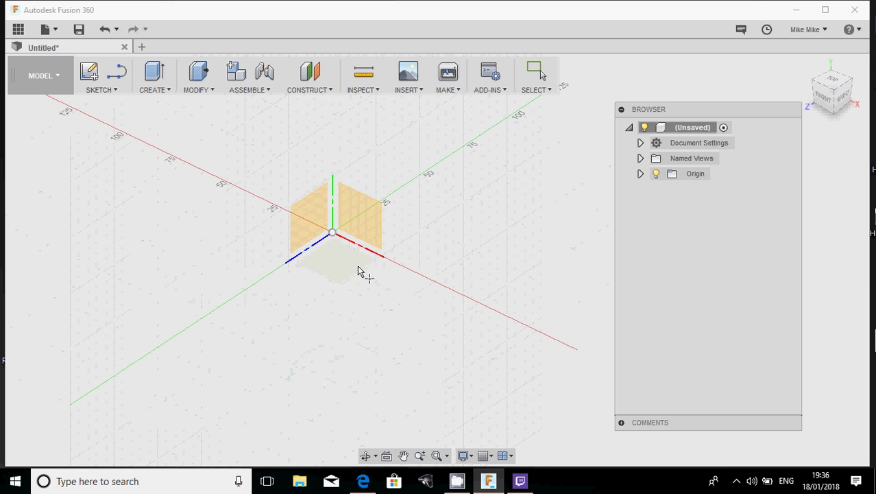
{"action": "left_click", "coordinate": [340, 262]}
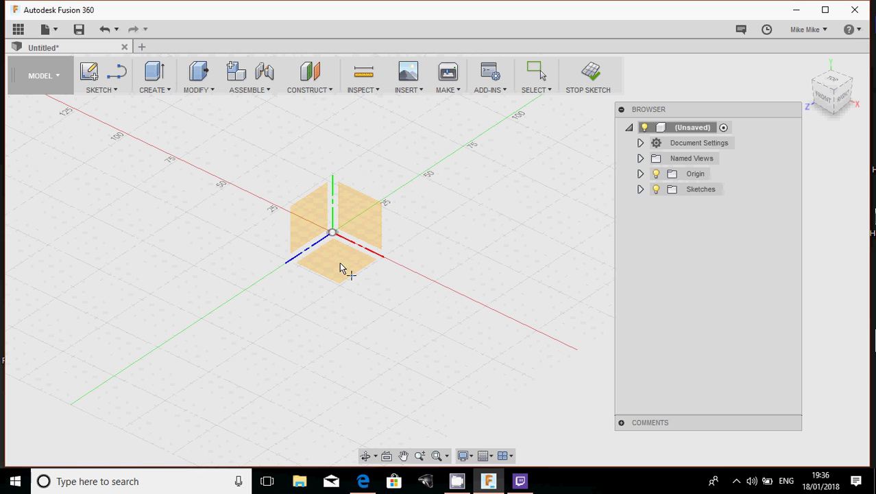
{"action": "left_click", "coordinate": [188, 273]}
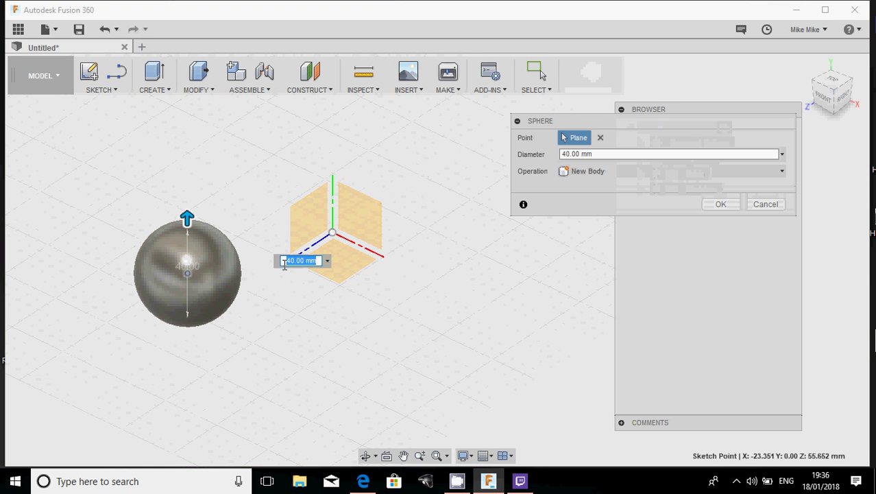
{"action": "type", "text": "4"}
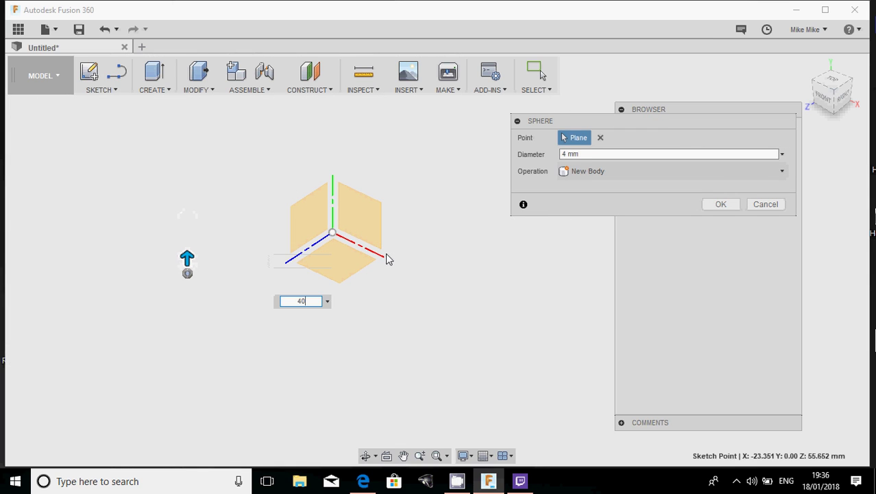
{"action": "type", "text": "0"}
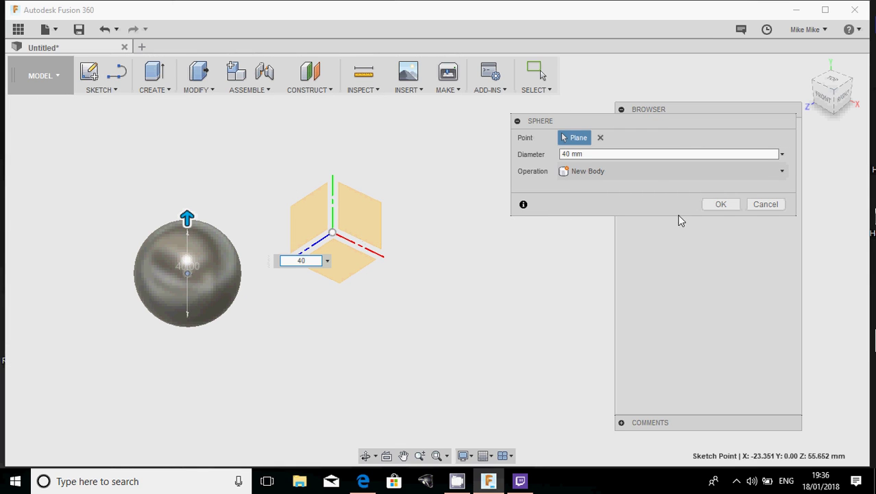
{"action": "left_click", "coordinate": [720, 203]}
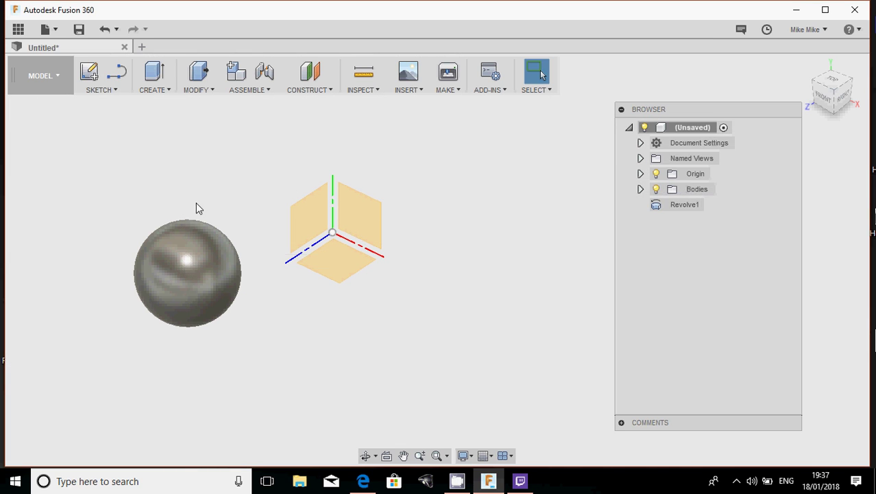
Pan and orbit to an isometric view of the sphere, then bring up the MODIFY menu.
{"action": "middle_click_drag", "start_coordinate": [203, 203], "coordinate": [305, 202]}
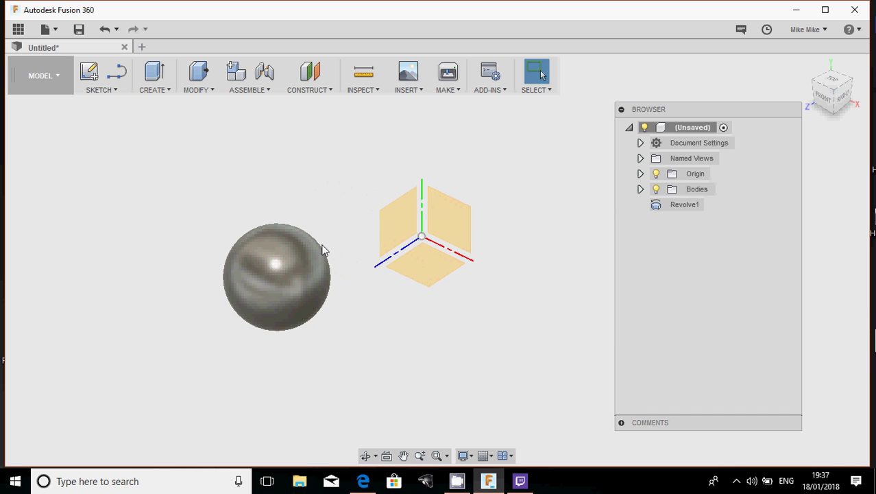
{"action": "middle_click_drag", "start_coordinate": [326, 248], "coordinate": [301, 209], "text": "shift"}
{"action": "key", "text": "Escape"}
{"action": "middle_click_drag", "start_coordinate": [333, 250], "coordinate": [342, 272], "text": "shift"}
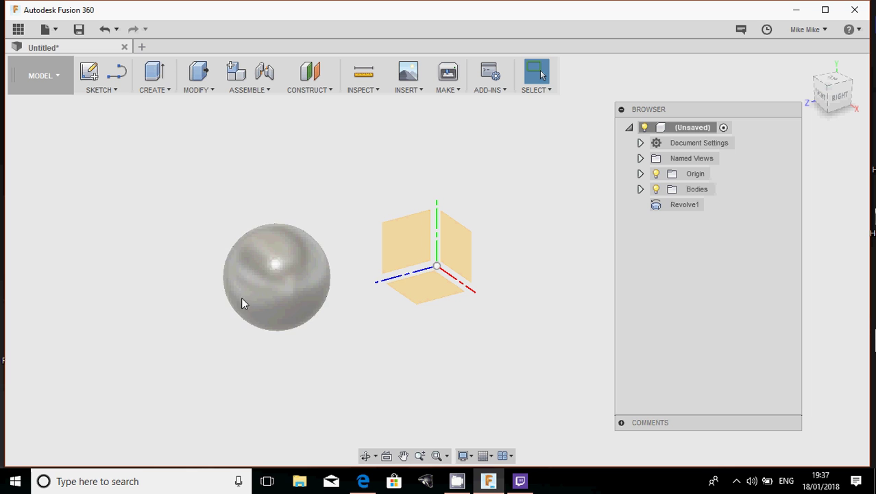
{"action": "left_click", "coordinate": [197, 90]}
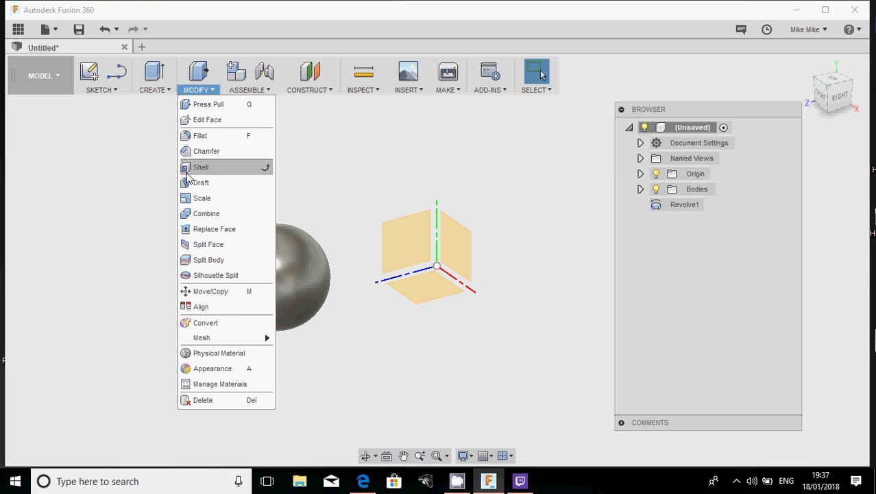
Split the sphere body using the horizontal XY origin plane as the splitting tool.
{"action": "left_click", "coordinate": [207, 262]}
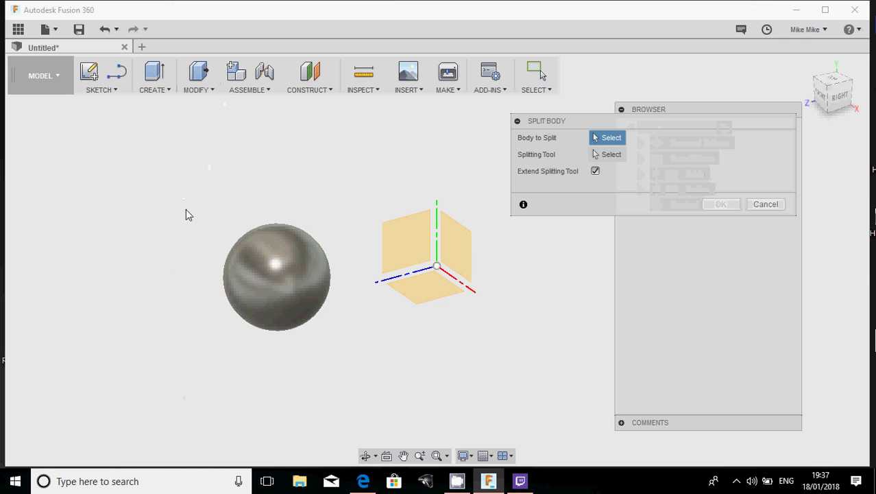
{"action": "left_click", "coordinate": [246, 248]}
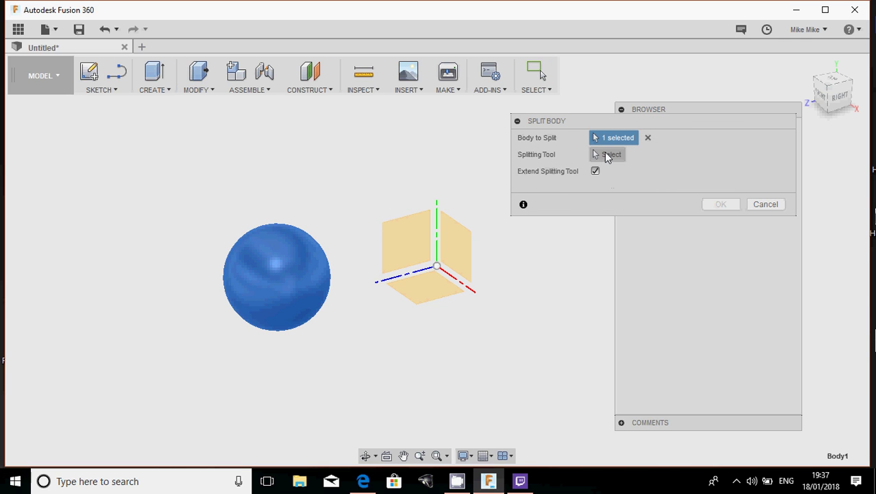
{"action": "left_click", "coordinate": [206, 91]}
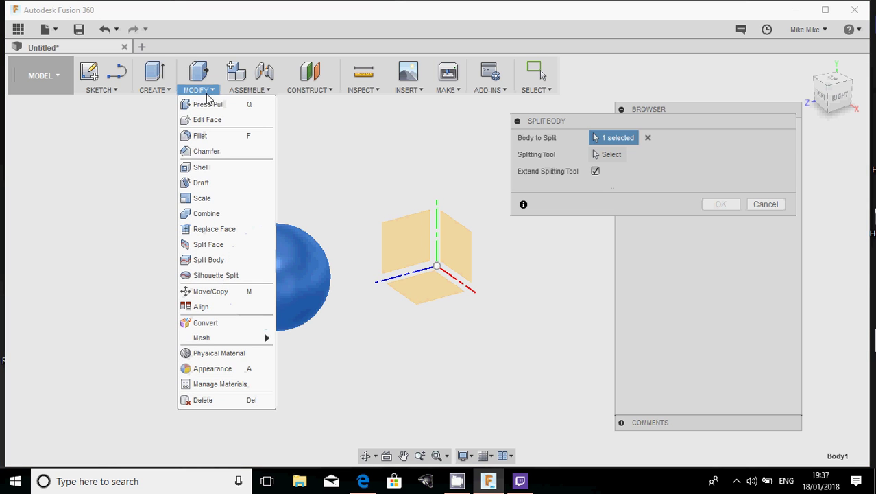
{"action": "left_click", "coordinate": [608, 155]}
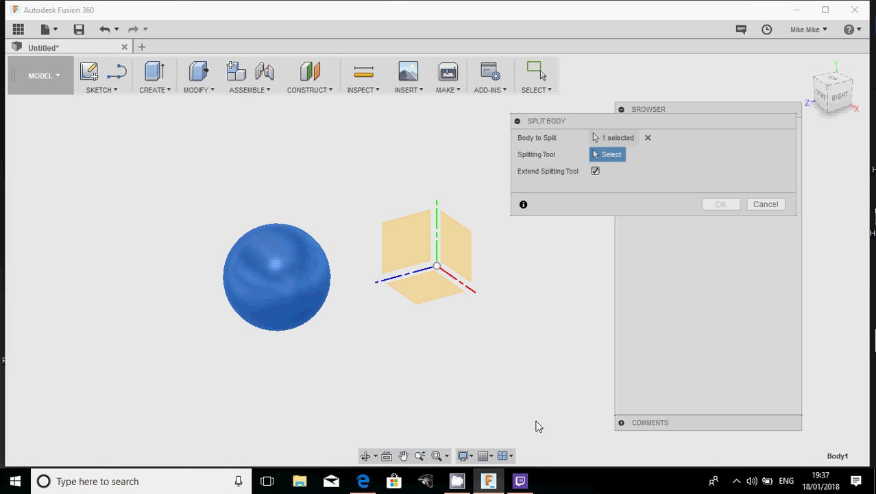
{"action": "left_click", "coordinate": [420, 303]}
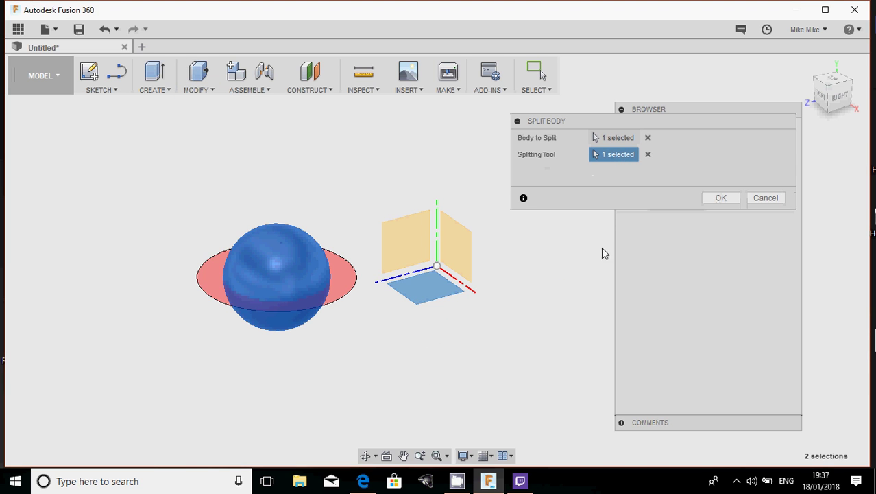
{"action": "left_click", "coordinate": [718, 199]}
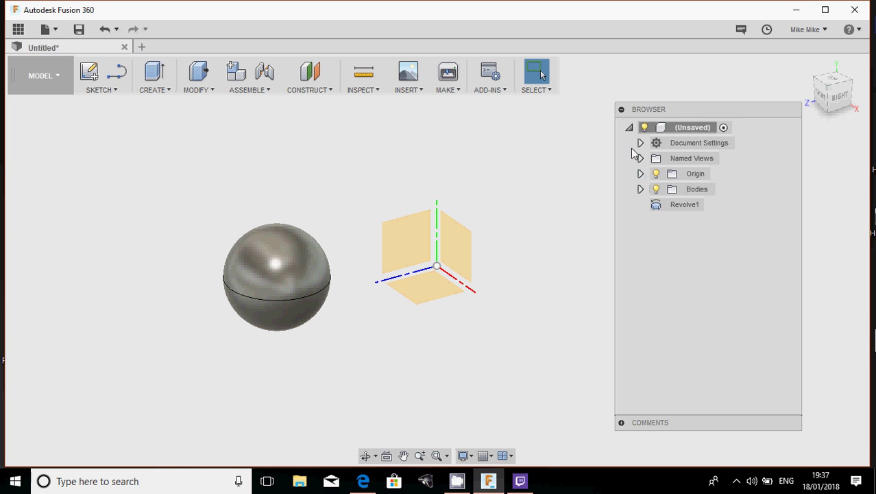
Expand the Bodies list and toggle each half's visibility to identify Body1 and Body2.
{"action": "left_click_drag", "start_coordinate": [652, 116], "coordinate": [658, 94]}
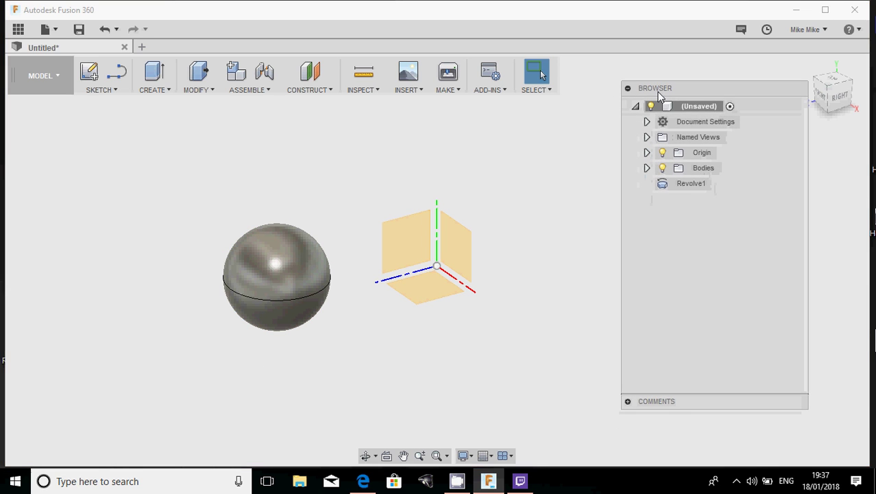
{"action": "left_click", "coordinate": [647, 168]}
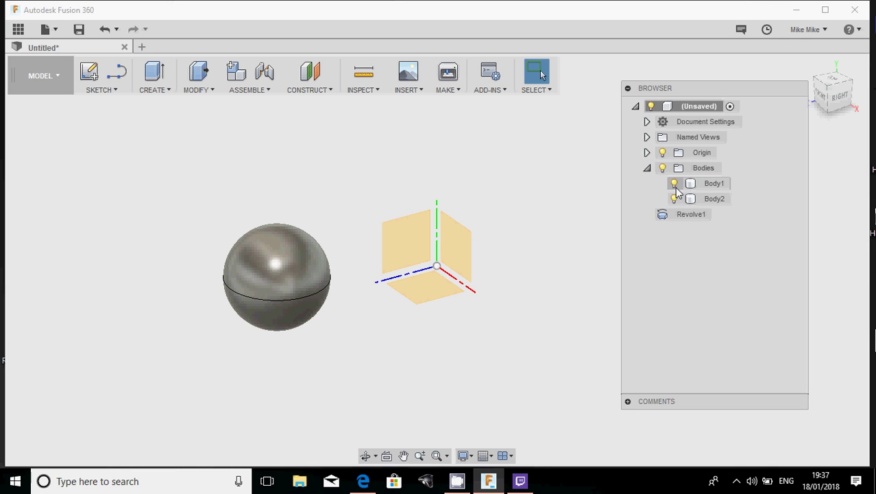
{"action": "left_click", "coordinate": [674, 183]}
{"action": "left_click", "coordinate": [674, 183]}
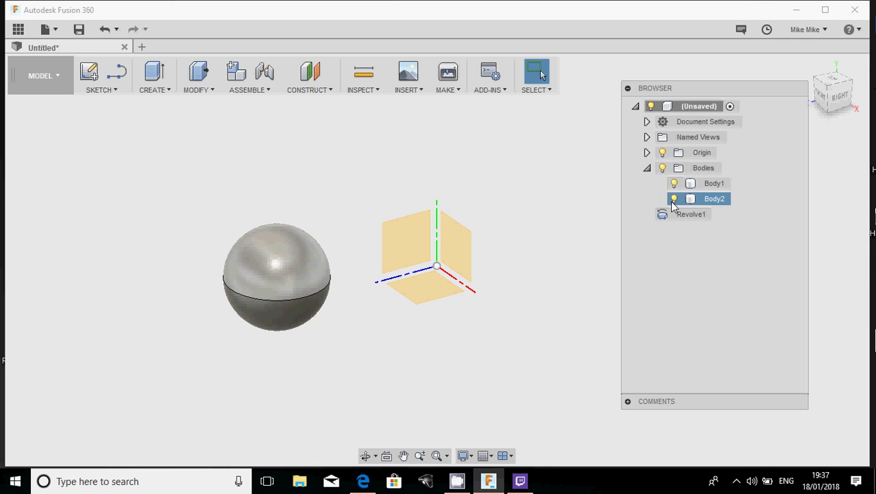
{"action": "left_click", "coordinate": [674, 199]}
{"action": "left_click", "coordinate": [674, 199]}
Delete the lower hemisphere Body1 and view the dome's flat underside.
{"action": "left_click", "coordinate": [703, 198]}
{"action": "left_click", "coordinate": [706, 185]}
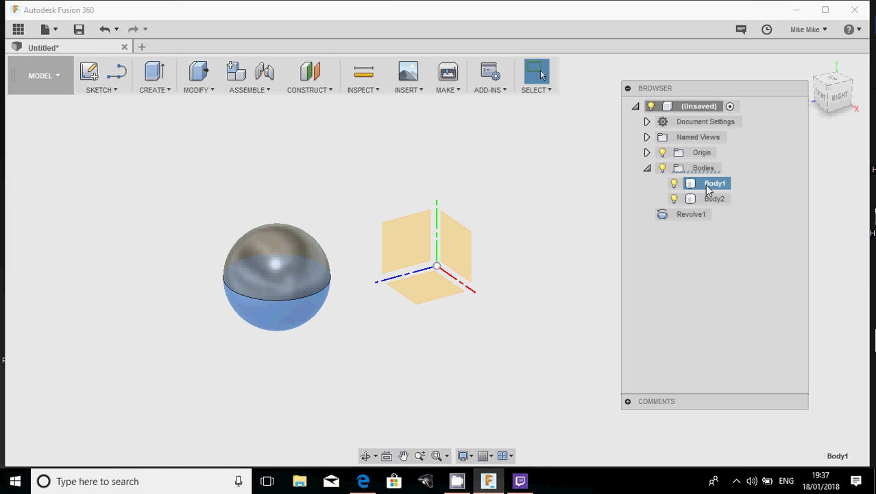
{"action": "key", "text": "Delete"}
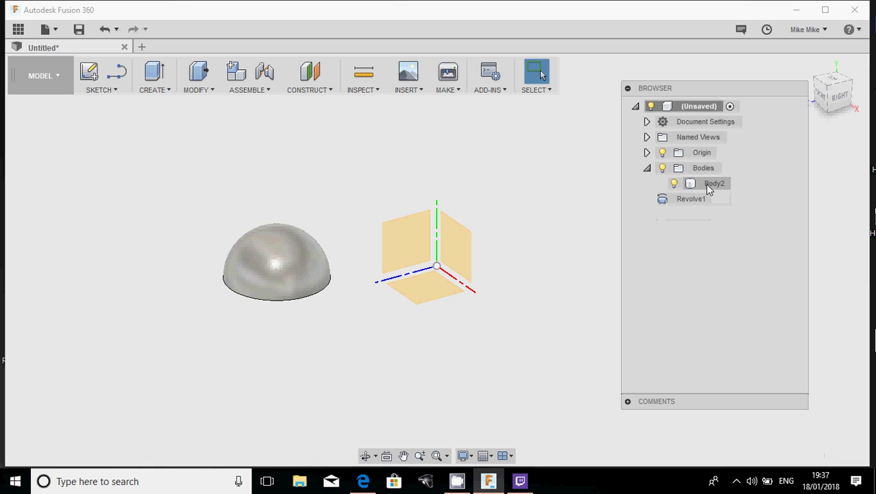
{"action": "scroll", "coordinate": [206, 288], "scroll_direction": "up", "scroll_amount": 2}
{"action": "middle_click_drag", "start_coordinate": [208, 295], "coordinate": [238, 243], "text": "shift"}
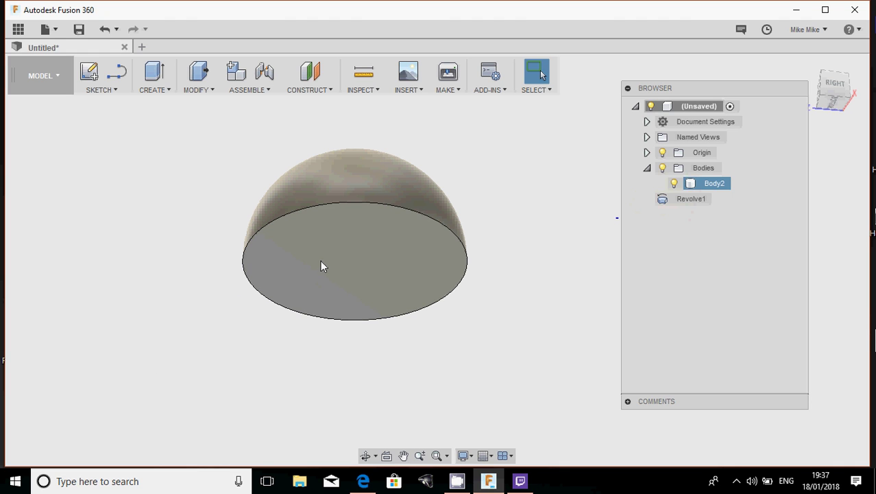
Shell the dome with 1 mm inside thickness, removing its flat base face.
{"action": "left_click", "coordinate": [201, 90]}
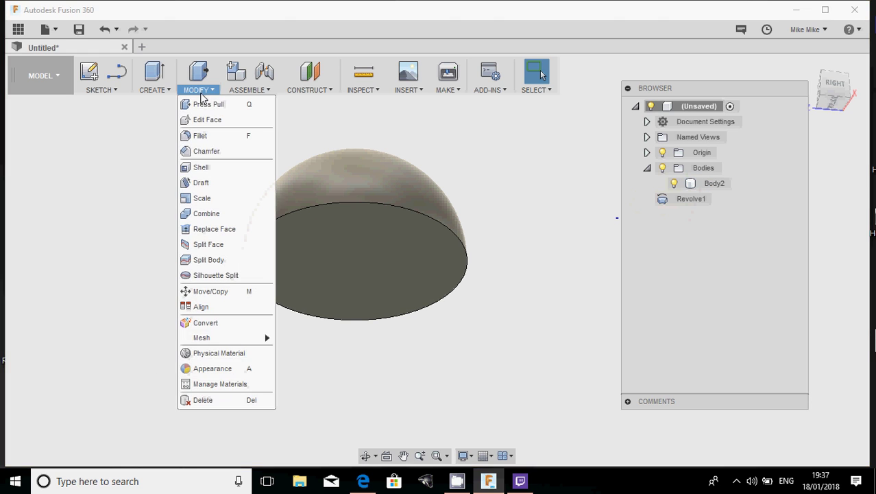
{"action": "left_click", "coordinate": [199, 168]}
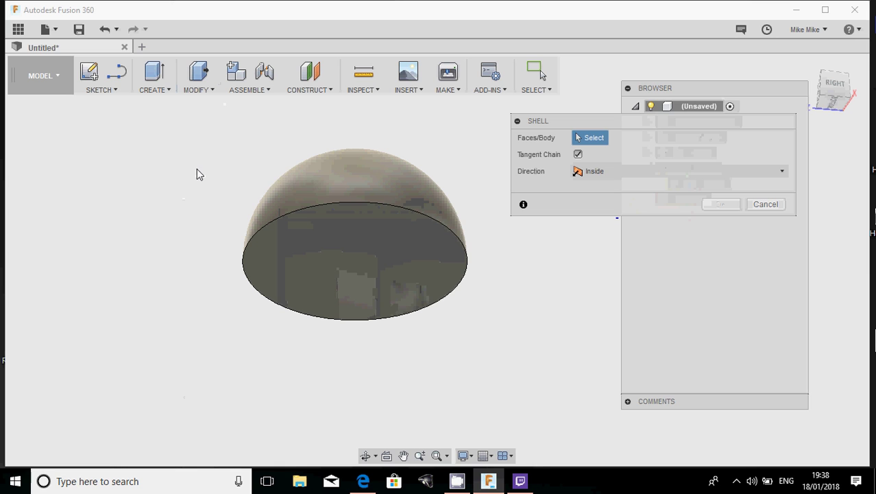
{"action": "left_click", "coordinate": [312, 277]}
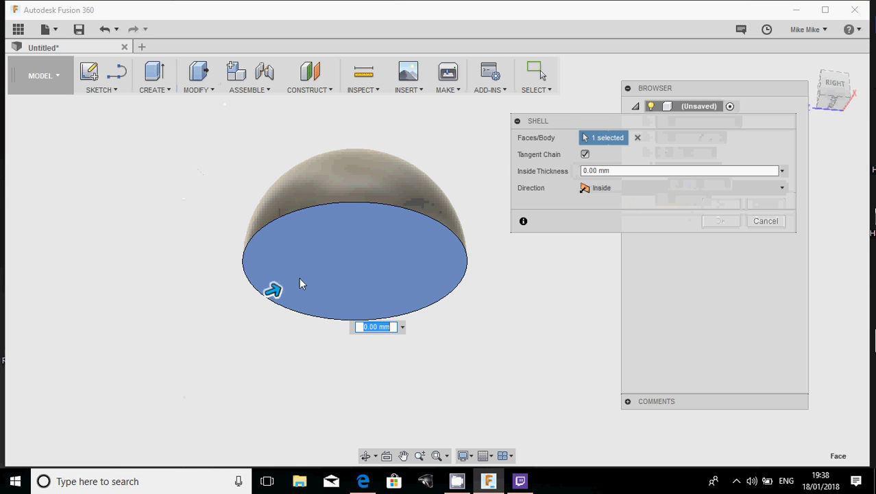
{"action": "left_click", "coordinate": [618, 170]}
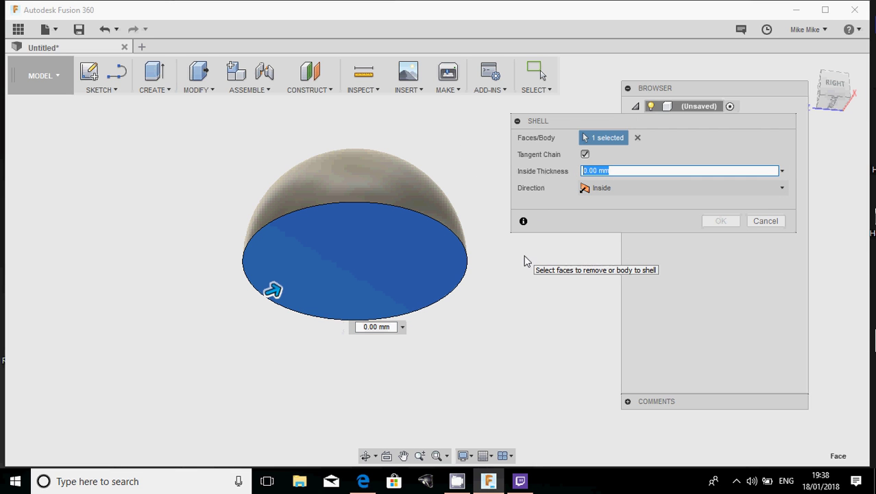
{"action": "type", "text": "1"}
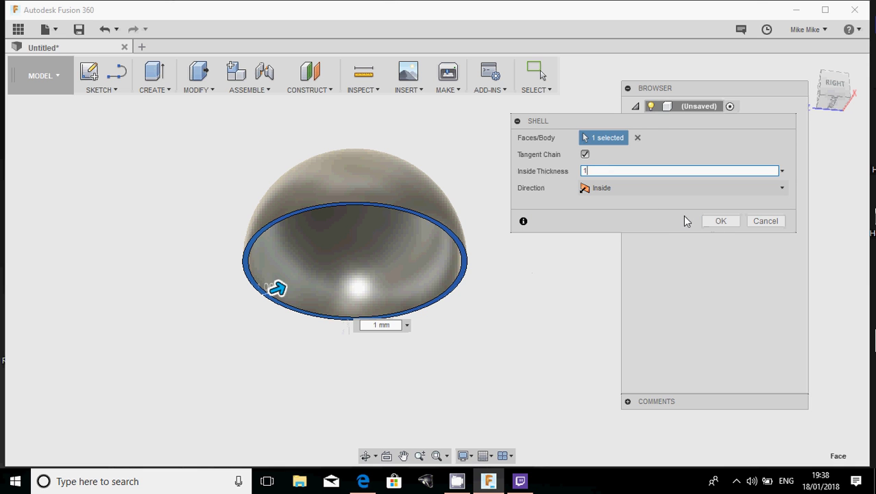
{"action": "left_click", "coordinate": [721, 220]}
{"action": "middle_click_drag", "start_coordinate": [414, 323], "coordinate": [153, 312], "text": "shift"}
Return to the home view and pan so the dome sits on the left.
{"action": "key", "text": "Escape"}
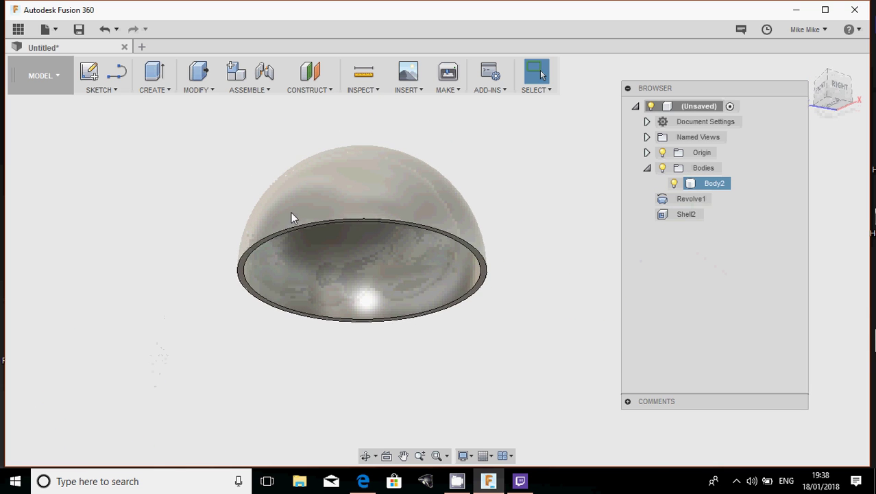
{"action": "scroll", "coordinate": [290, 216], "scroll_direction": "down", "scroll_amount": 5}
{"action": "middle_click_drag", "start_coordinate": [297, 229], "coordinate": [312, 295], "text": "shift"}
{"action": "key", "text": "Escape"}
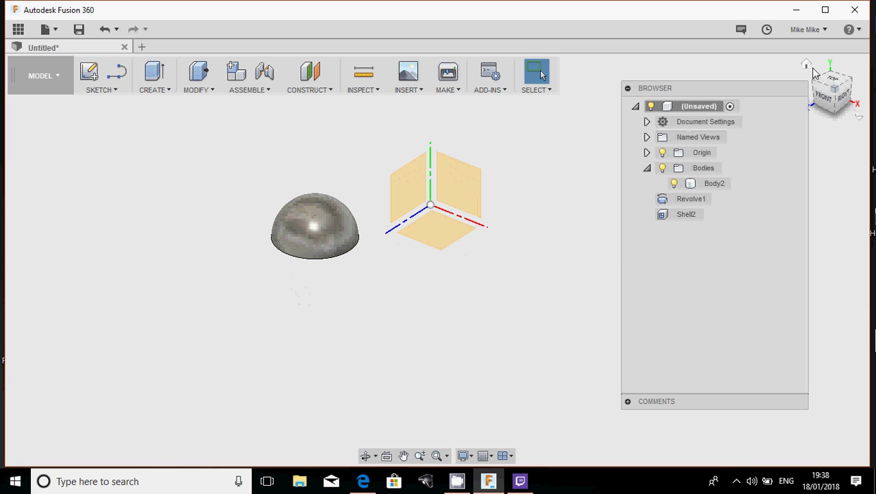
{"action": "left_click", "coordinate": [806, 66]}
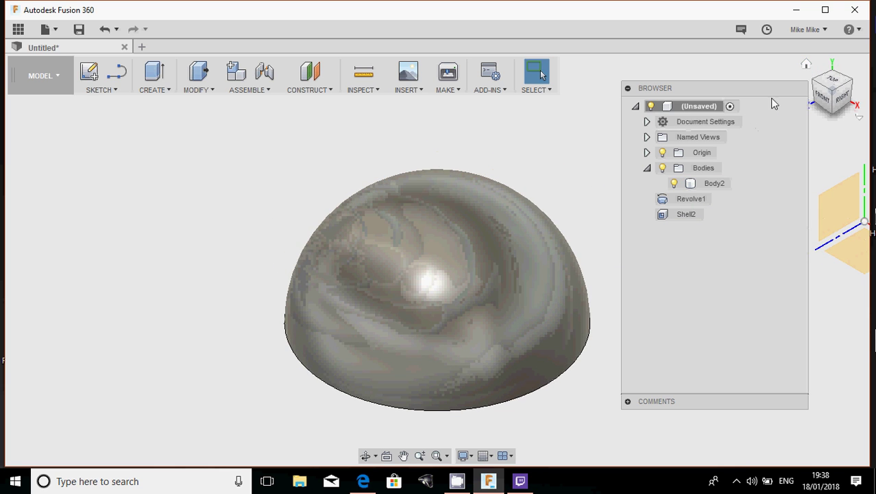
{"action": "left_click", "coordinate": [438, 240]}
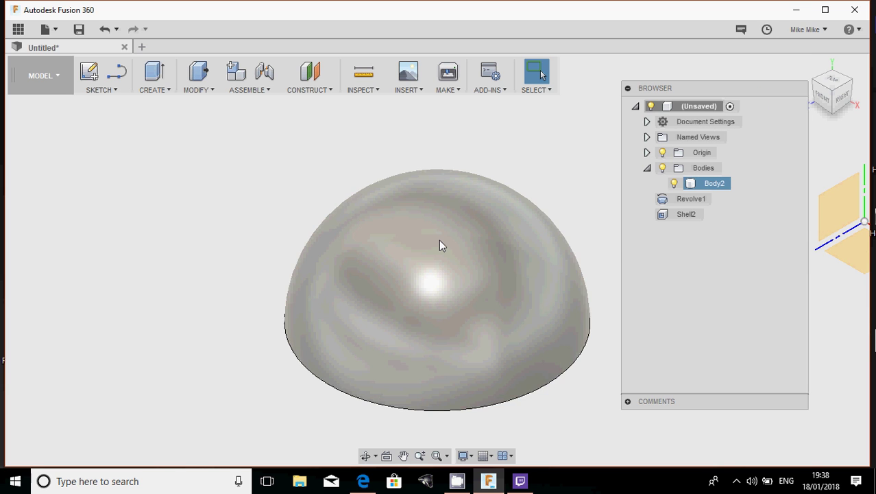
{"action": "scroll", "coordinate": [441, 245], "scroll_direction": "down", "scroll_amount": 3}
{"action": "scroll", "coordinate": [441, 245], "scroll_direction": "down", "scroll_amount": 2}
{"action": "middle_click_drag", "start_coordinate": [472, 245], "coordinate": [407, 248]}
{"action": "left_click", "coordinate": [377, 273]}
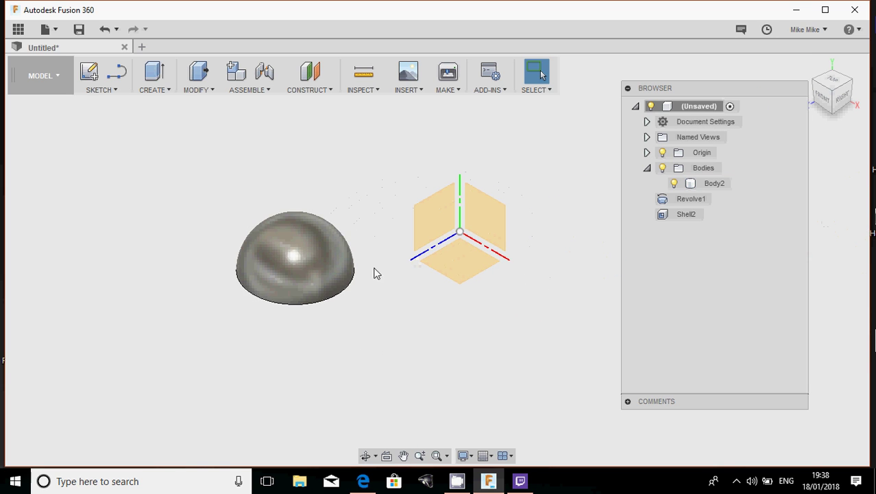
{"action": "middle_click_drag", "start_coordinate": [417, 278], "coordinate": [387, 272]}
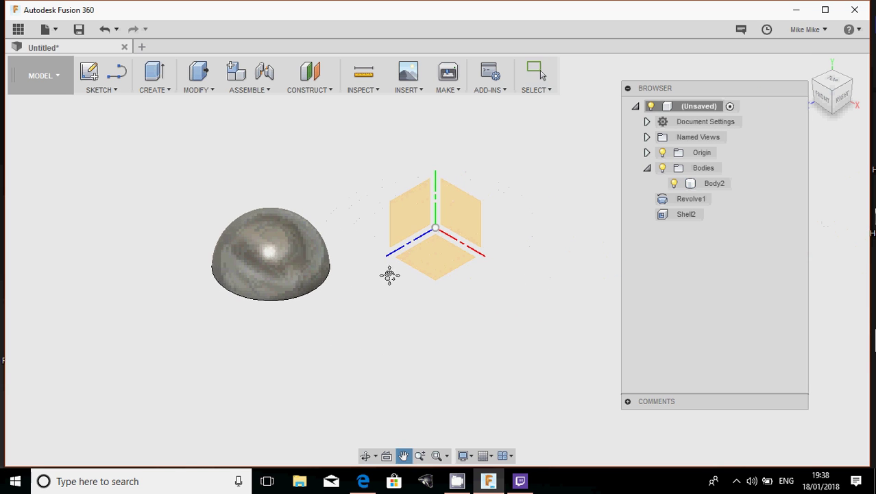
Sketch a 40 mm center-diameter circle on the XZ ground plane beside the dome.
{"action": "left_click", "coordinate": [93, 86]}
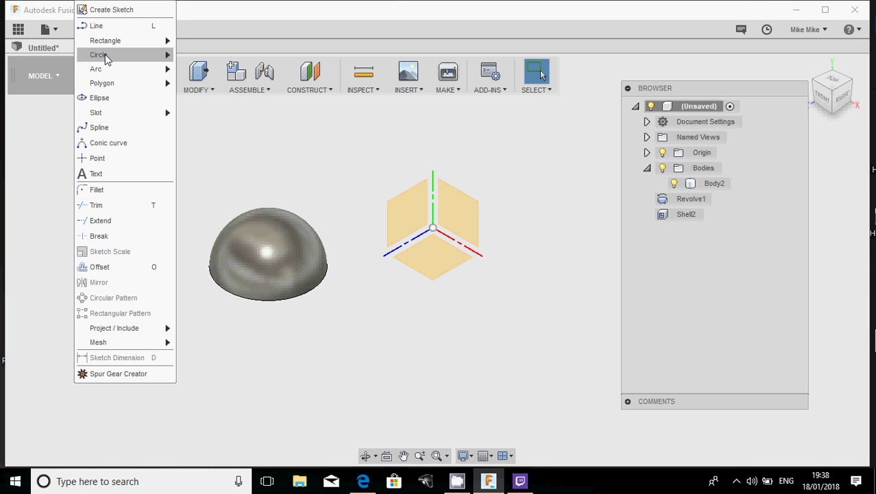
{"action": "mouse_move", "coordinate": [106, 60]}
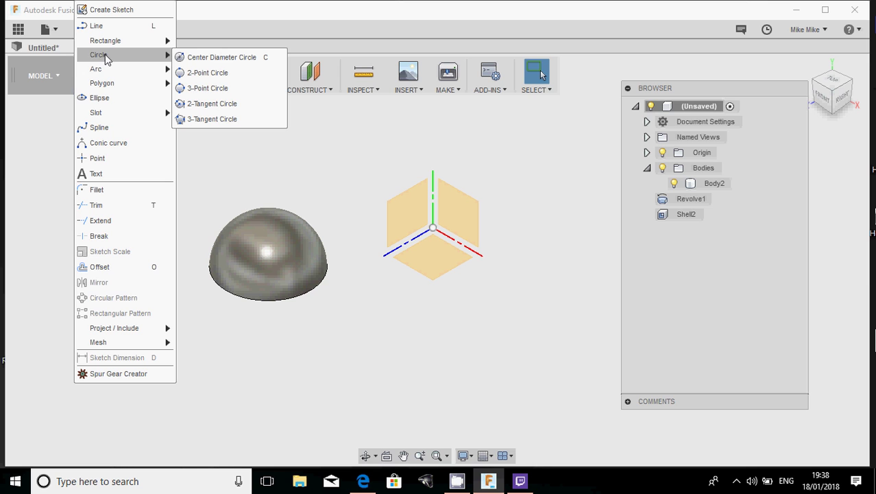
{"action": "left_click", "coordinate": [220, 58]}
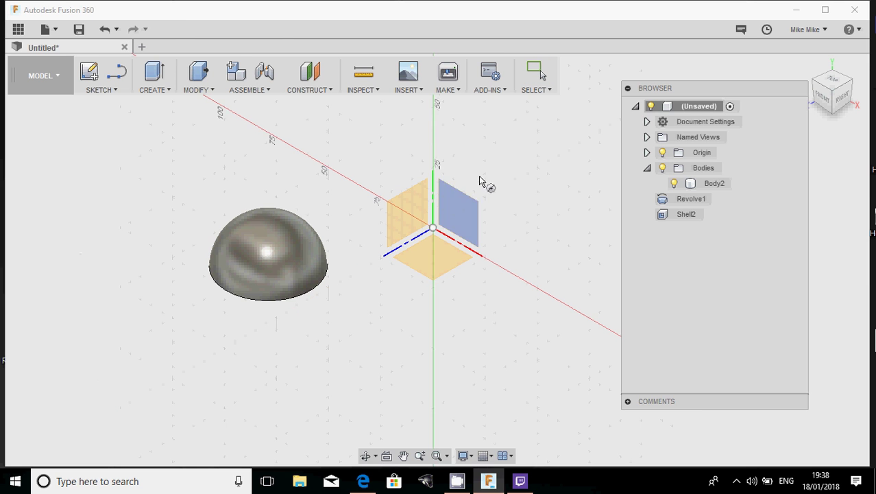
{"action": "left_click", "coordinate": [439, 266]}
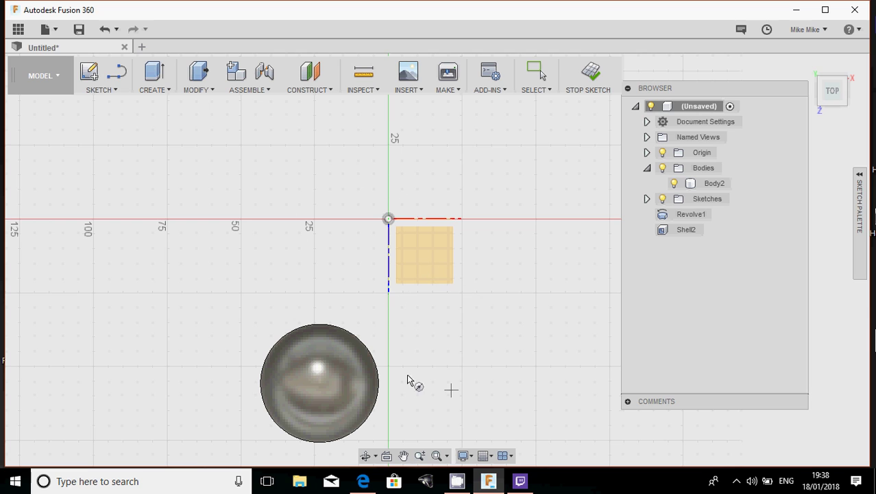
{"action": "left_click", "coordinate": [477, 292]}
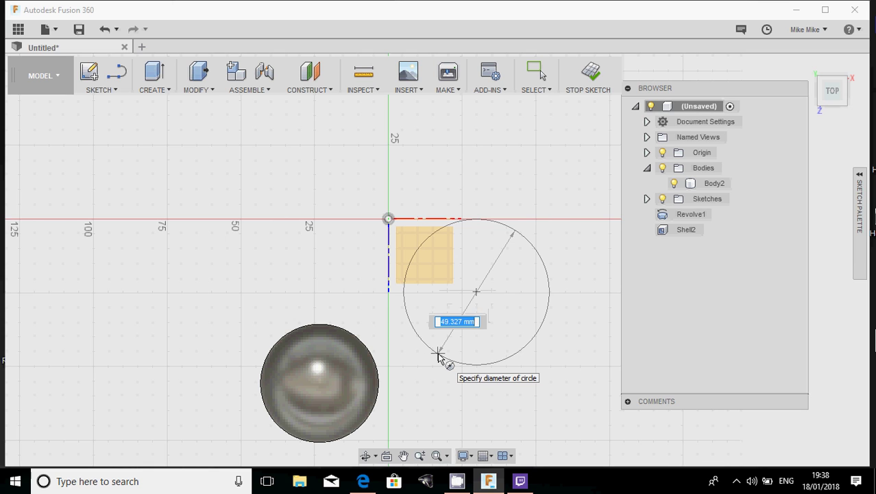
{"action": "type", "text": "40"}
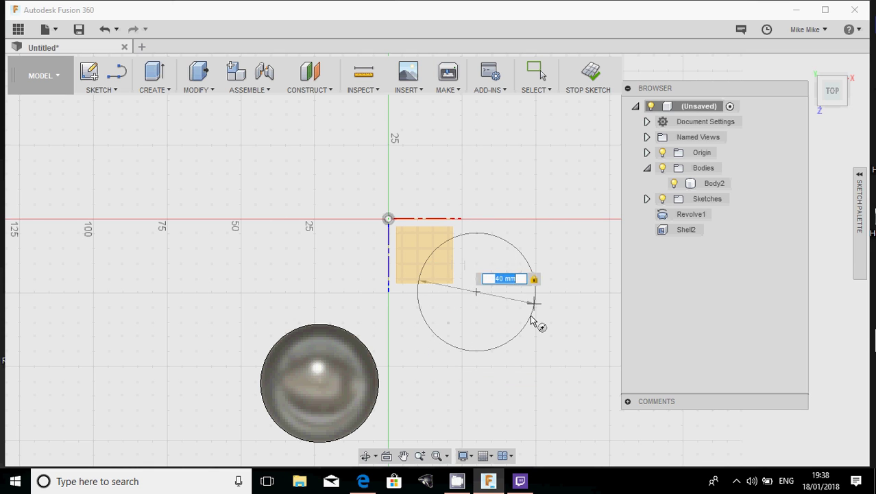
{"action": "left_click", "coordinate": [452, 341]}
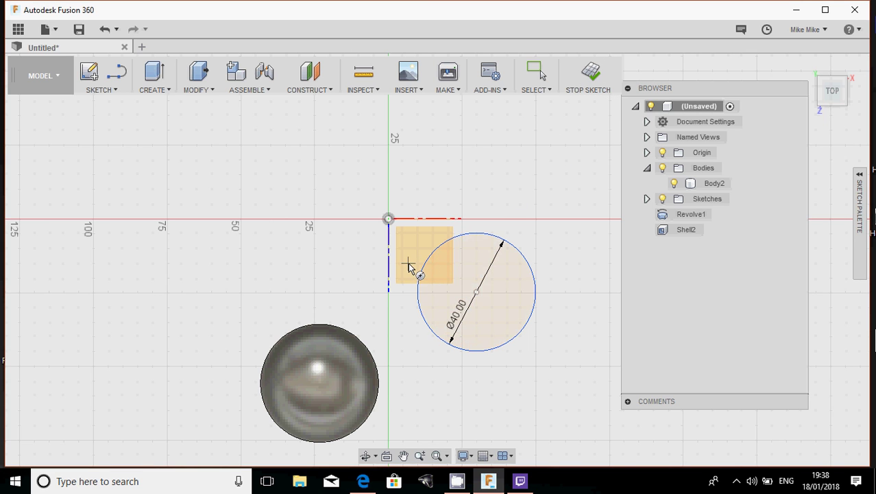
{"action": "mouse_move", "coordinate": [408, 266]}
{"action": "middle_mouse_down", "text": "shift"}
{"action": "mouse_move", "coordinate": [372, 215]}
{"action": "mouse_move", "coordinate": [397, 216]}
{"action": "mouse_move", "coordinate": [404, 248]}
{"action": "middle_mouse_up", "text": "shift"}
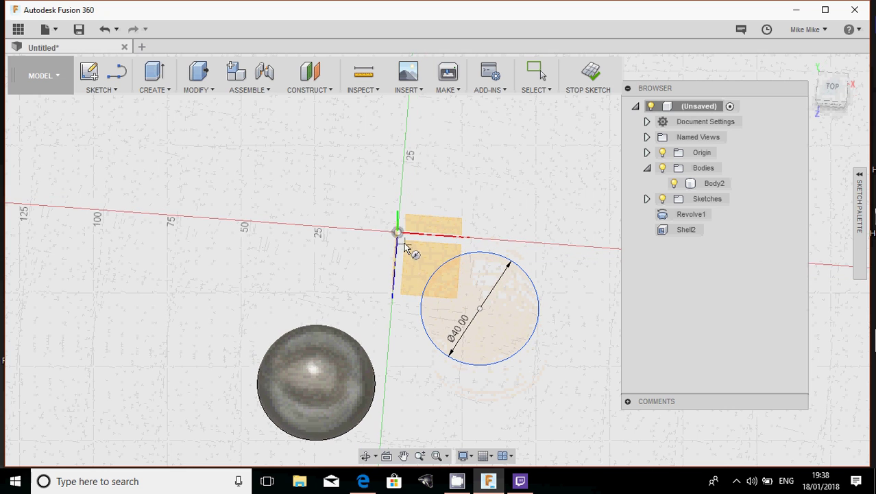
Draw a line from the circle's centre running left, and finish the sketch.
{"action": "left_click", "coordinate": [114, 91]}
{"action": "left_click", "coordinate": [121, 28]}
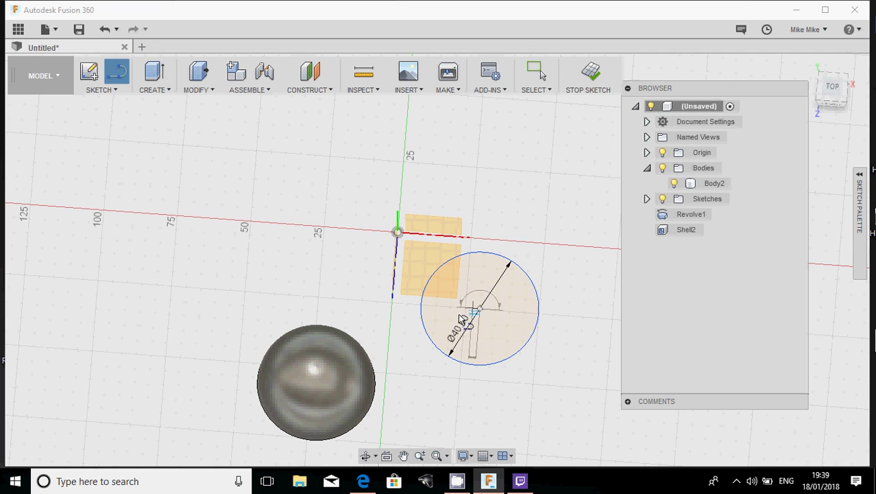
{"action": "left_click", "coordinate": [481, 309]}
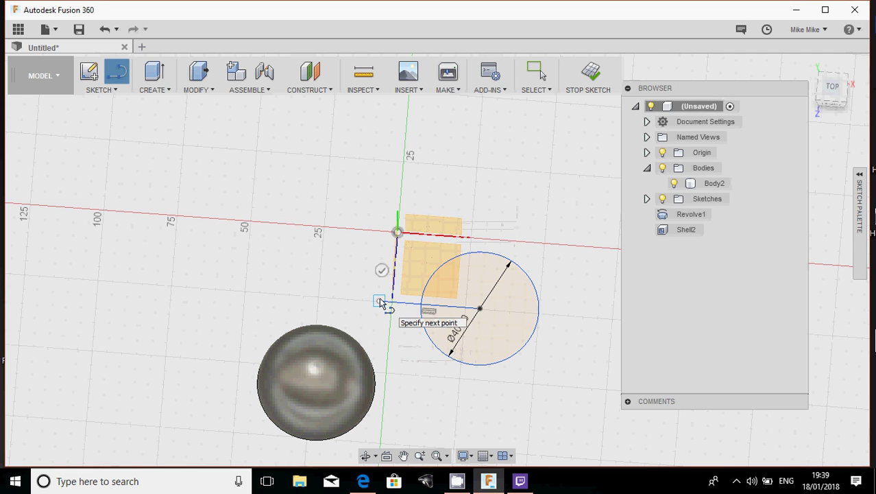
{"action": "left_click", "coordinate": [381, 301]}
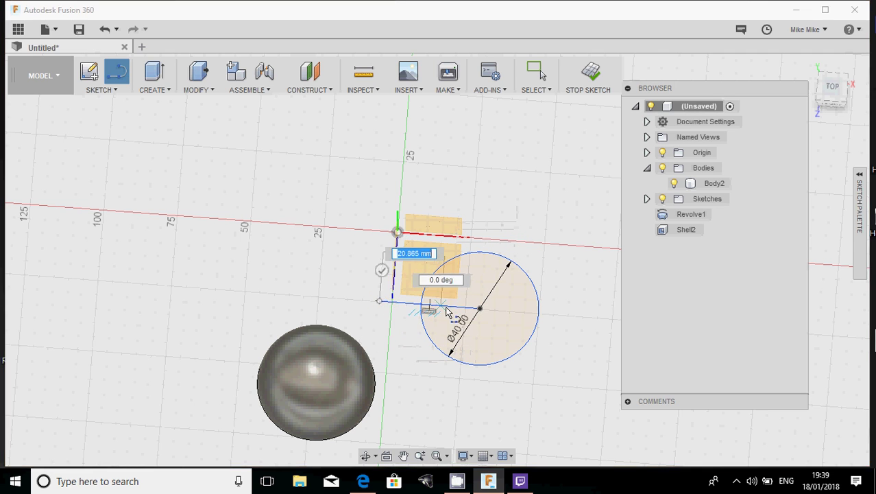
{"action": "left_click", "coordinate": [591, 68]}
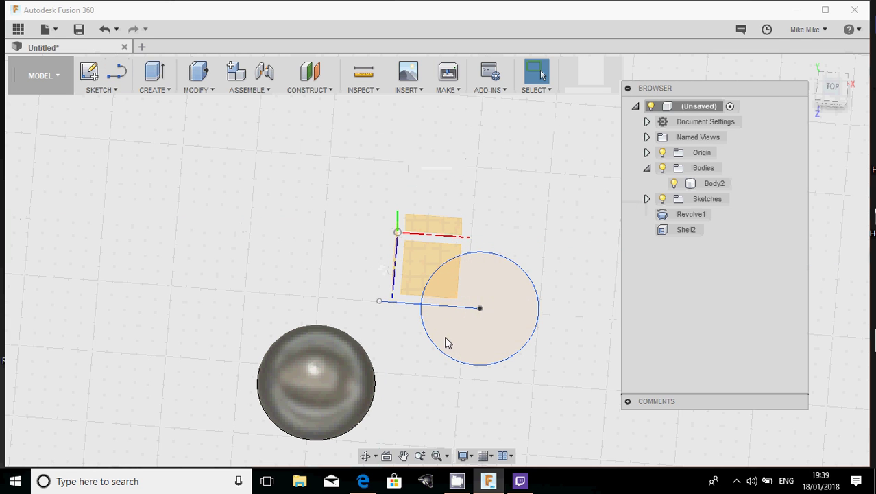
Add a Plane at Angle construction plane at 0.0 deg through the sketch line.
{"action": "mouse_move", "coordinate": [448, 342]}
{"action": "middle_mouse_down", "text": "shift"}
{"action": "mouse_move", "coordinate": [450, 286]}
{"action": "mouse_move", "coordinate": [422, 308]}
{"action": "middle_mouse_up", "text": "shift"}
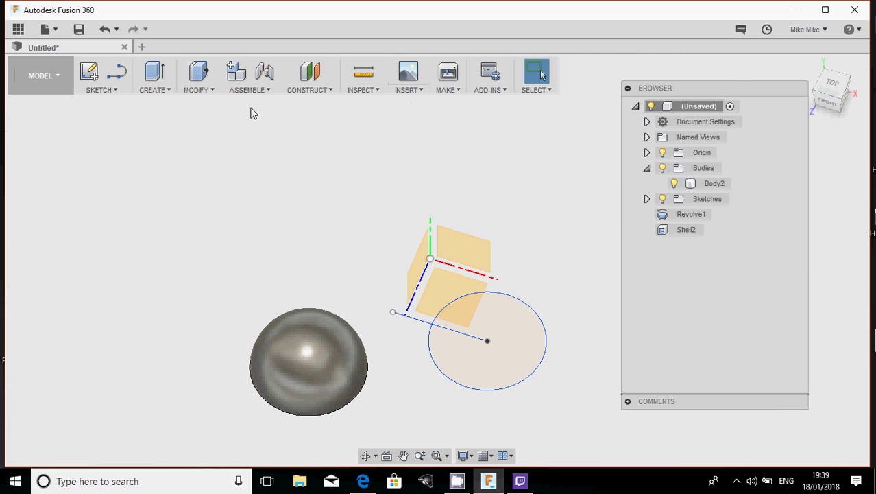
{"action": "left_click", "coordinate": [317, 91]}
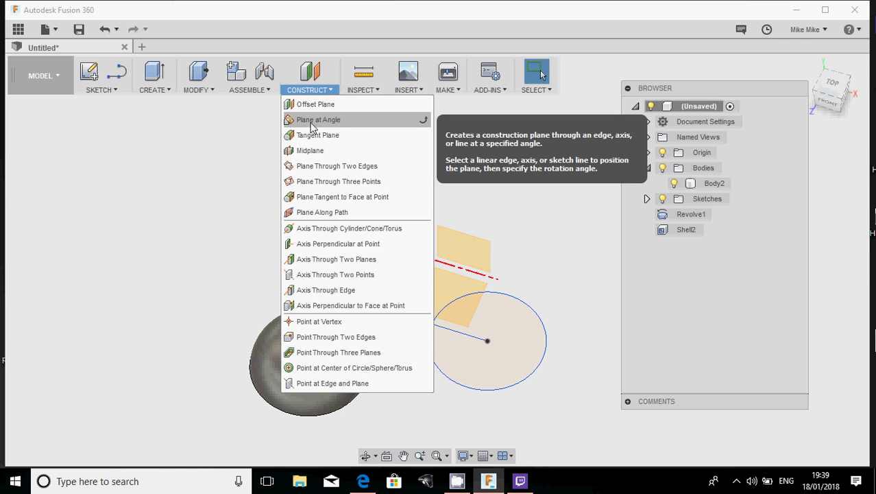
{"action": "left_click", "coordinate": [314, 121]}
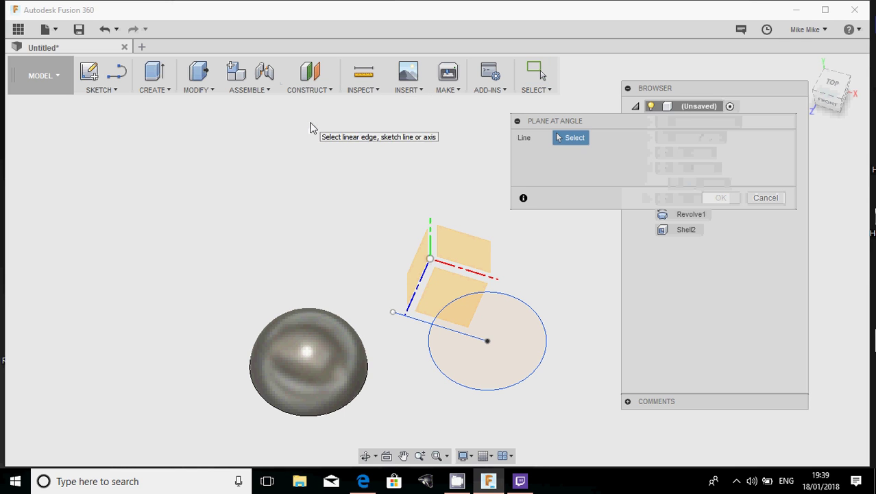
{"action": "left_click", "coordinate": [415, 320]}
{"action": "mouse_move", "coordinate": [415, 357]}
{"action": "middle_mouse_down", "text": "shift"}
{"action": "mouse_move", "coordinate": [433, 285]}
{"action": "mouse_move", "coordinate": [458, 282]}
{"action": "mouse_move", "coordinate": [442, 339]}
{"action": "mouse_move", "coordinate": [422, 344]}
{"action": "mouse_move", "coordinate": [426, 327]}
{"action": "middle_mouse_up", "text": "shift"}
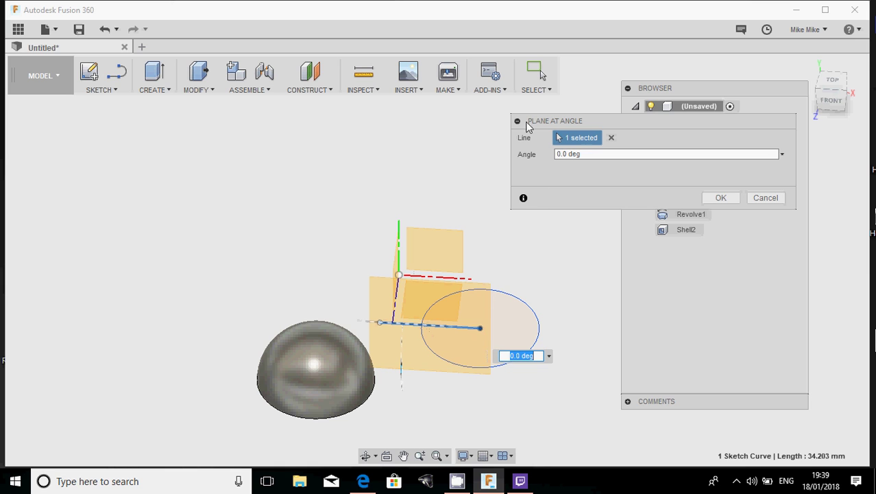
{"action": "left_click", "coordinate": [721, 198]}
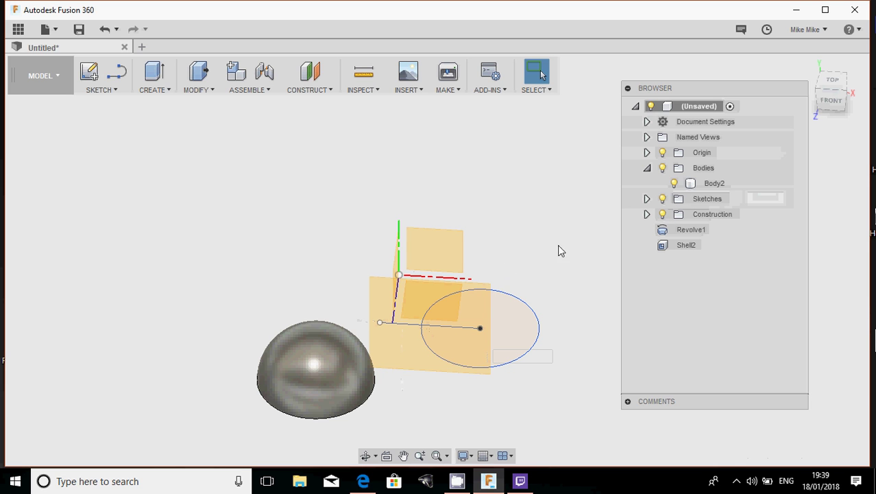
Start a new Line sketch on the construction plane through the circle.
{"action": "left_click", "coordinate": [106, 92]}
{"action": "left_click", "coordinate": [96, 25]}
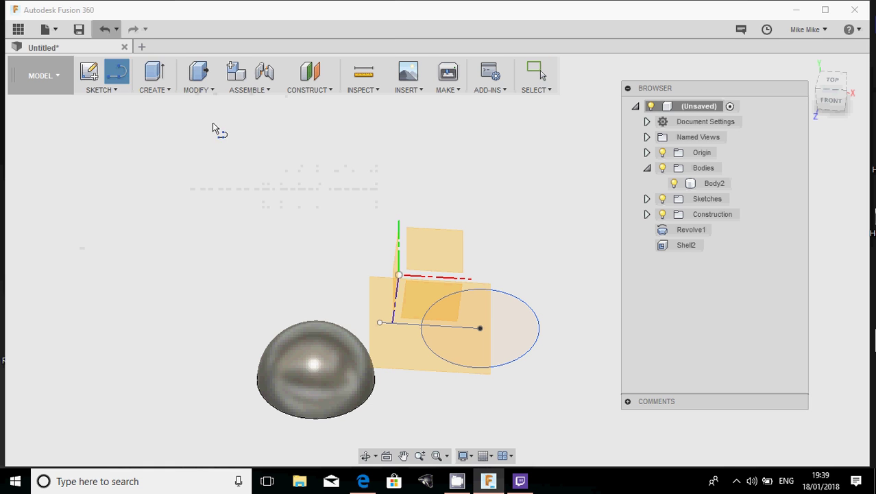
{"action": "left_click", "coordinate": [463, 361]}
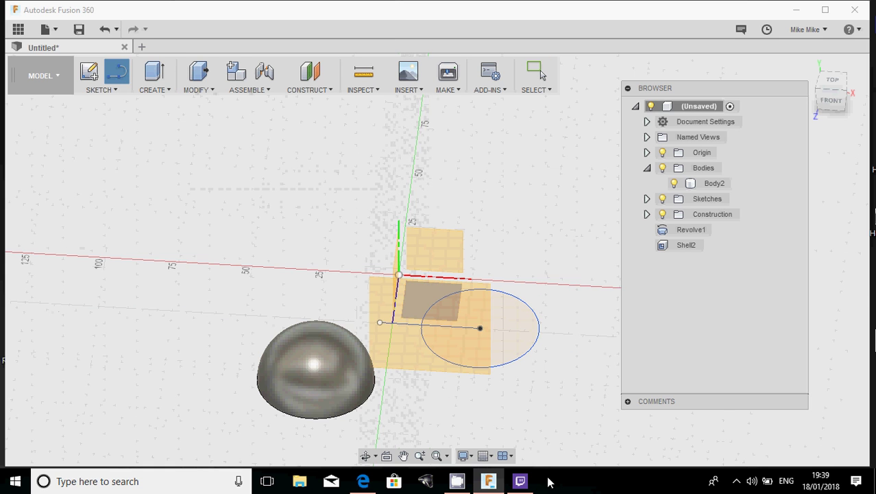
{"action": "left_click", "coordinate": [423, 367]}
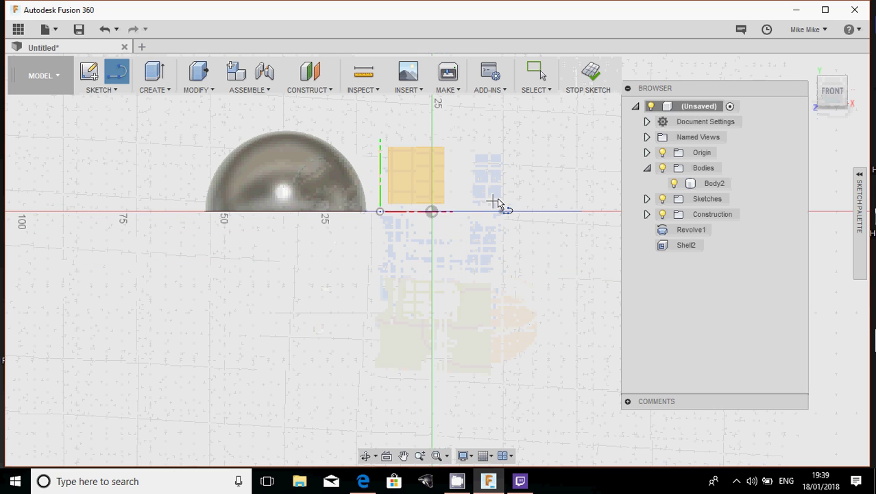
{"action": "middle_click_drag", "start_coordinate": [499, 228], "coordinate": [500, 256], "text": "shift"}
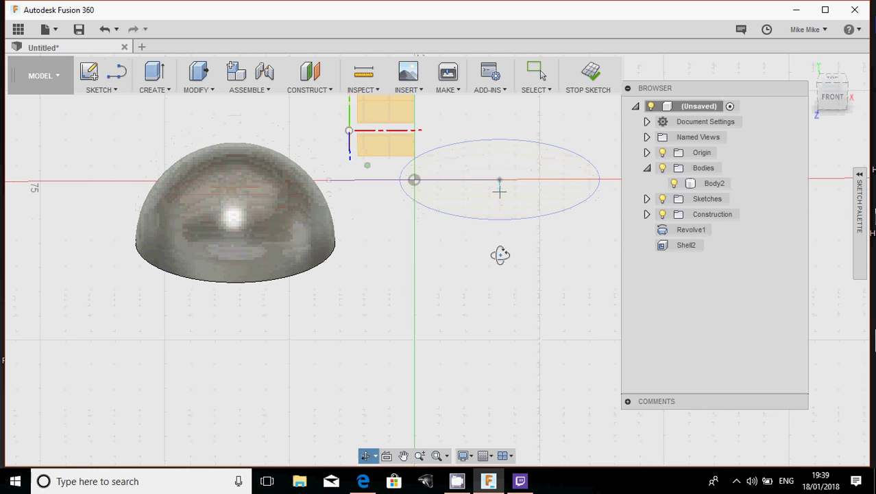
{"action": "key", "text": "l"}
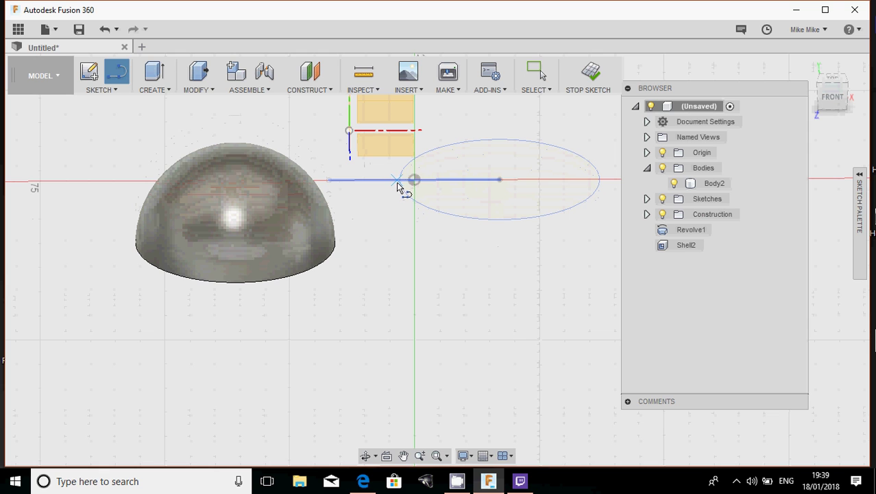
{"action": "scroll", "coordinate": [399, 179], "scroll_direction": "up", "scroll_amount": 5}
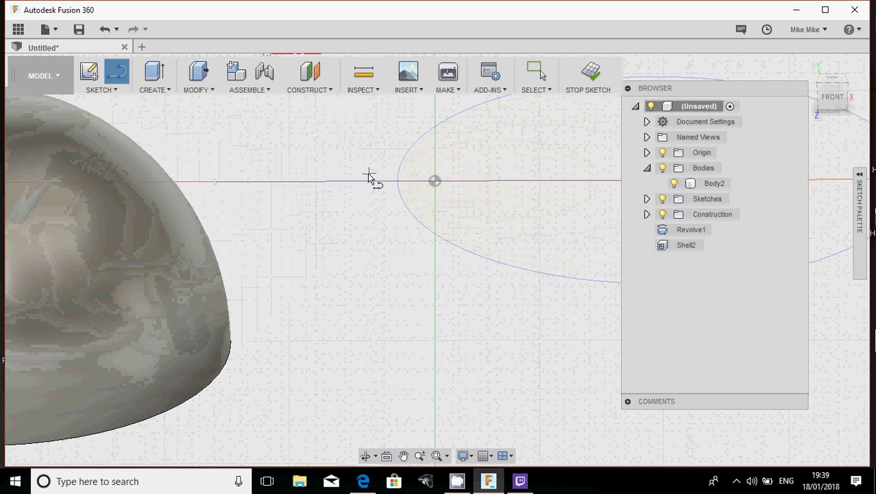
{"action": "middle_click_drag", "start_coordinate": [402, 186], "coordinate": [407, 190], "text": "shift"}
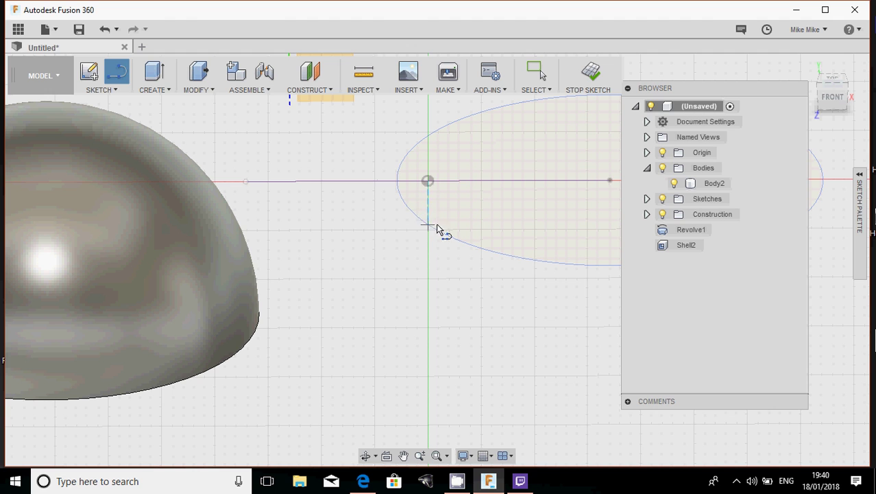
Stop the sketch and select the circle's closed 1256.637 mm^2 profile.
{"action": "left_click", "coordinate": [591, 67]}
{"action": "scroll", "coordinate": [513, 254], "scroll_direction": "down", "scroll_amount": 3}
{"action": "middle_click_drag", "start_coordinate": [504, 279], "coordinate": [341, 315]}
{"action": "left_click", "coordinate": [372, 264]}
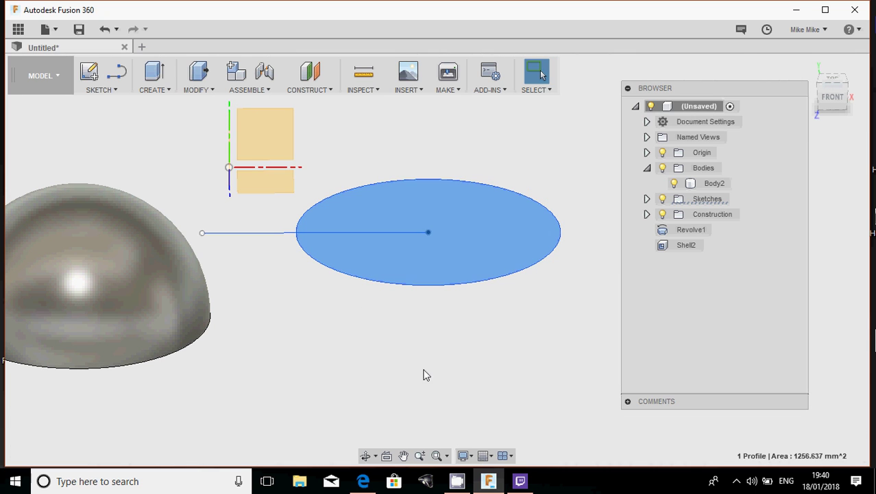
Press Pull the circle 3.71 mm downward into a new solid disc, Body3.
{"action": "right_click", "coordinate": [389, 253]}
{"action": "left_click", "coordinate": [421, 235]}
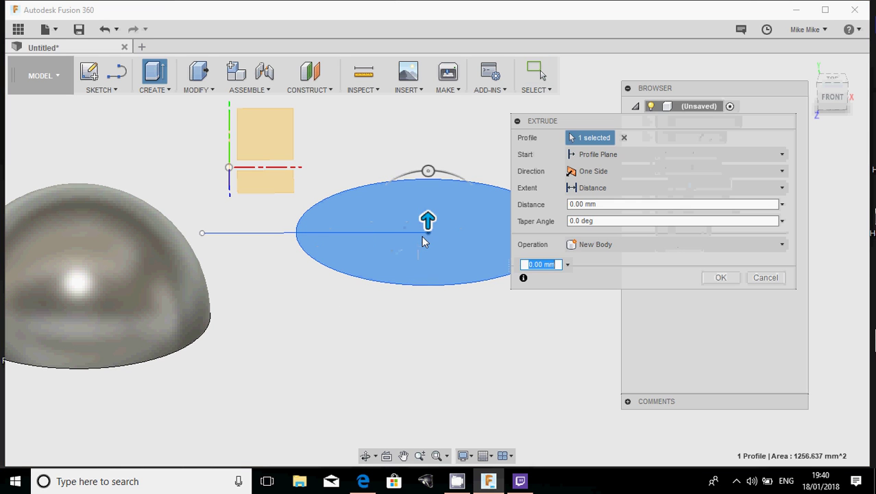
{"action": "left_click_drag", "start_coordinate": [427, 220], "coordinate": [427, 237]}
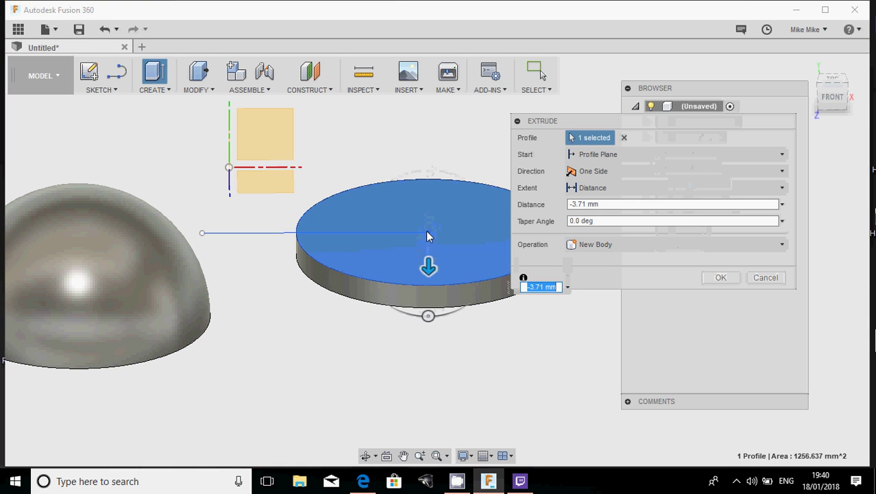
{"action": "left_click", "coordinate": [717, 277]}
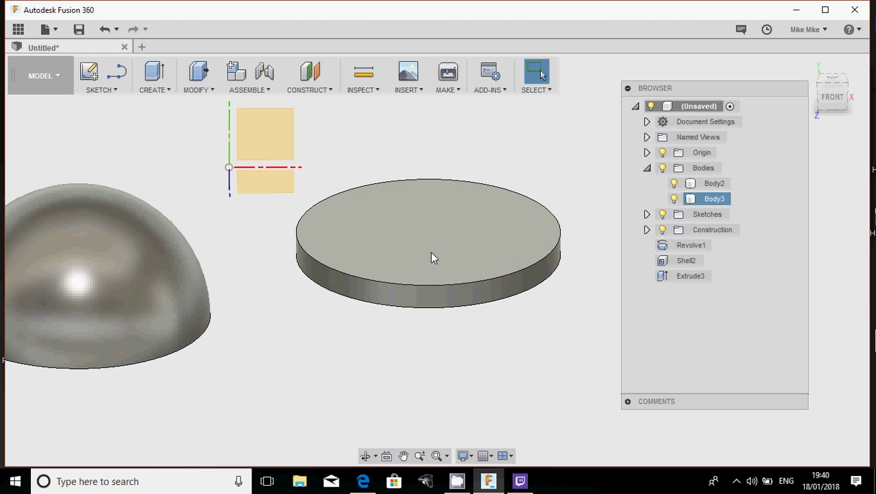
Expand Sketches in the browser and make Sketch2's line visible.
{"action": "left_click", "coordinate": [647, 214]}
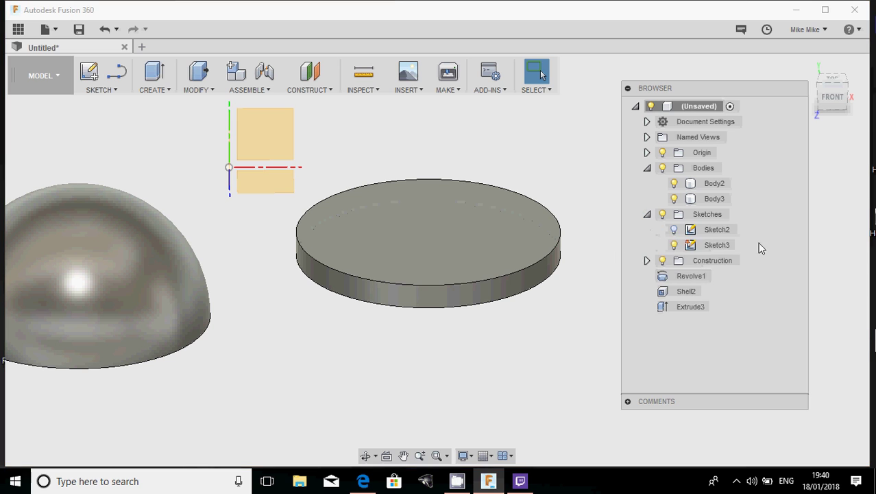
{"action": "left_click", "coordinate": [674, 229]}
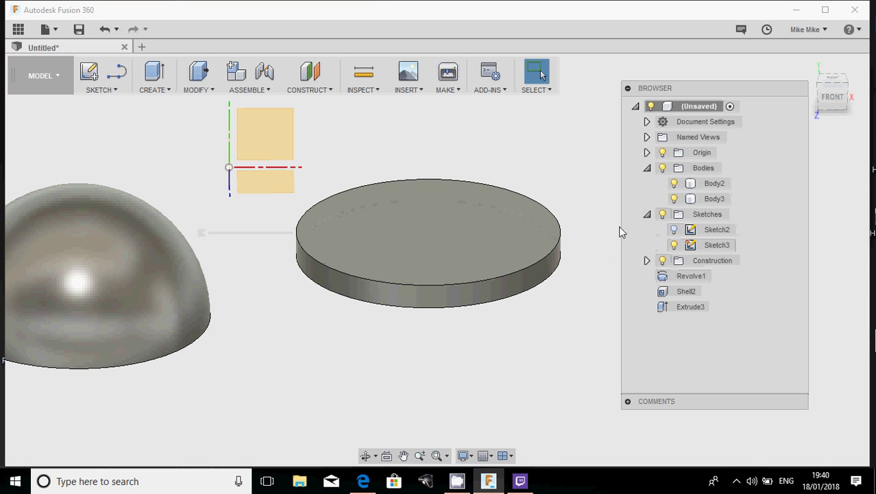
{"action": "left_click", "coordinate": [661, 215]}
{"action": "left_click", "coordinate": [674, 230]}
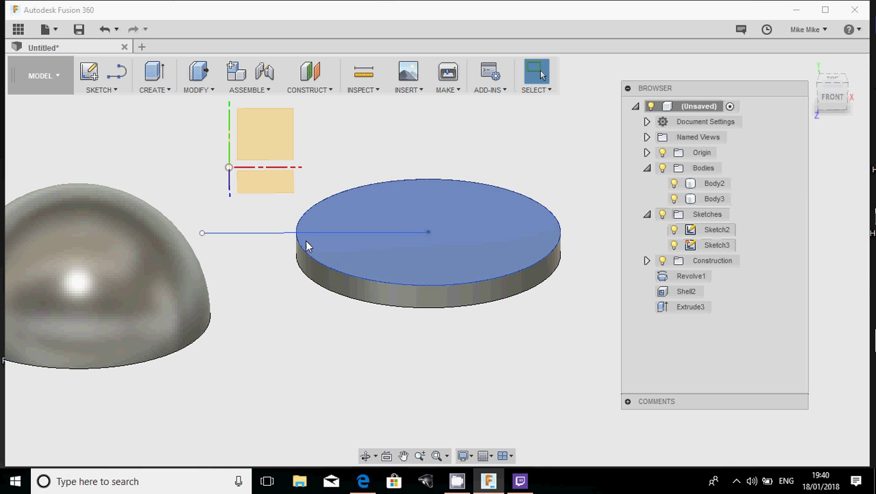
{"action": "left_click", "coordinate": [342, 299]}
{"action": "mouse_move", "coordinate": [342, 299]}
{"action": "middle_mouse_down", "text": "shift"}
{"action": "mouse_move", "coordinate": [328, 262]}
{"action": "mouse_move", "coordinate": [343, 297]}
{"action": "mouse_move", "coordinate": [319, 308]}
{"action": "mouse_move", "coordinate": [336, 306]}
{"action": "middle_mouse_up", "text": "shift"}
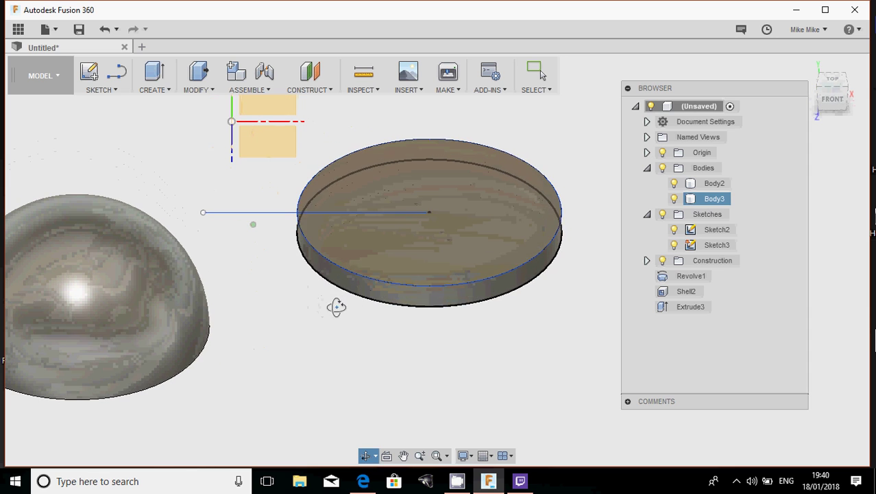
Show the construction plane Plane1 standing through the disc.
{"action": "left_click", "coordinate": [646, 261]}
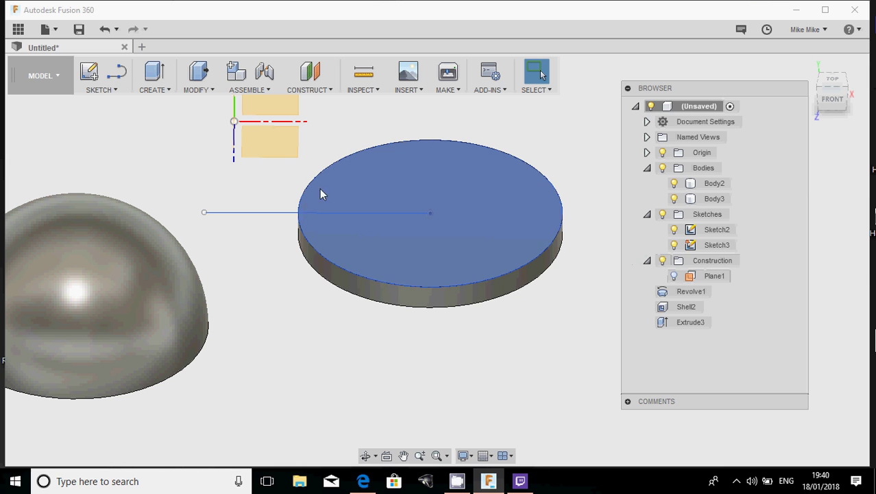
{"action": "left_click", "coordinate": [674, 276]}
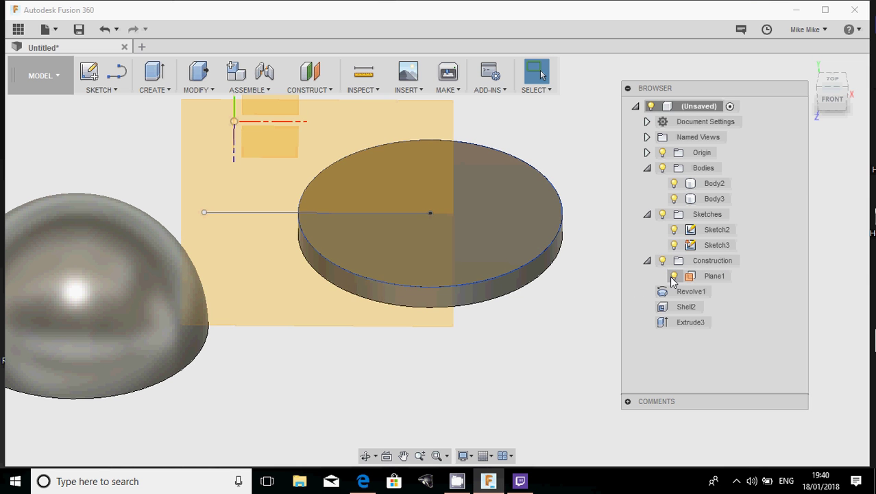
{"action": "left_click", "coordinate": [538, 289]}
{"action": "middle_click_drag", "start_coordinate": [253, 269], "coordinate": [521, 275], "text": "shift"}
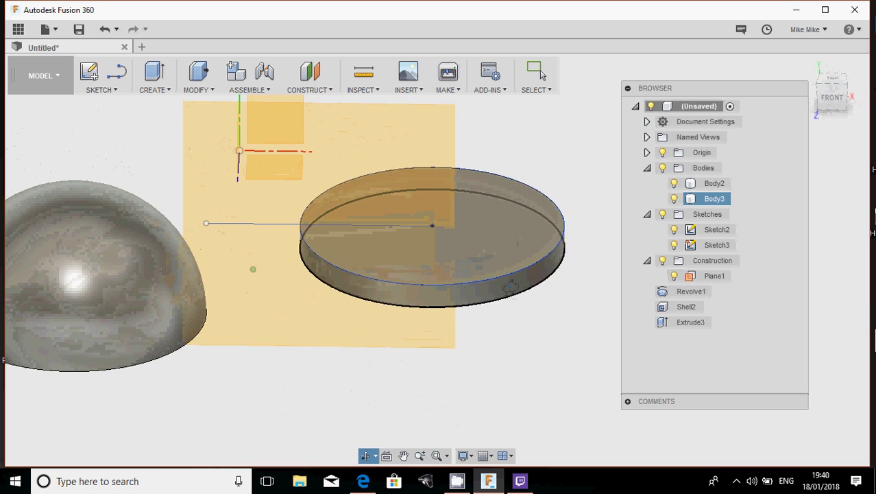
{"action": "scroll", "coordinate": [516, 277], "scroll_direction": "down", "scroll_amount": 2}
Start a line sketch on Plane1 and bring the disc into view.
{"action": "left_click", "coordinate": [105, 94]}
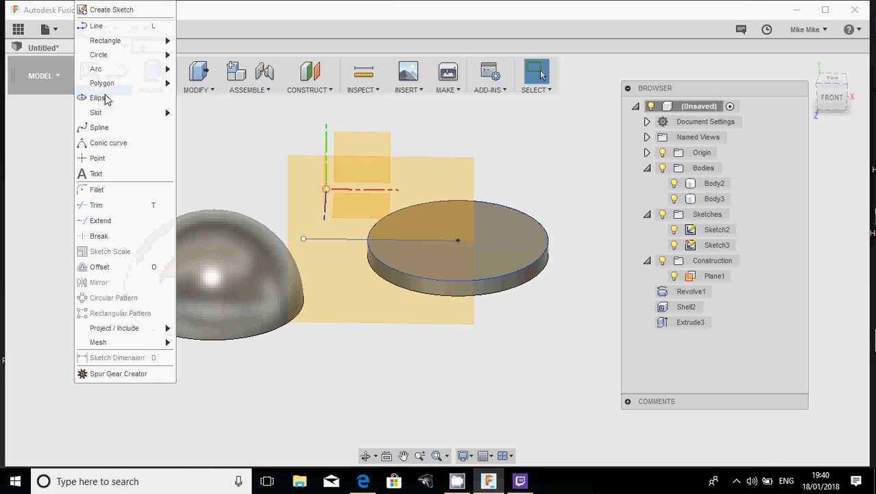
{"action": "left_click", "coordinate": [99, 26]}
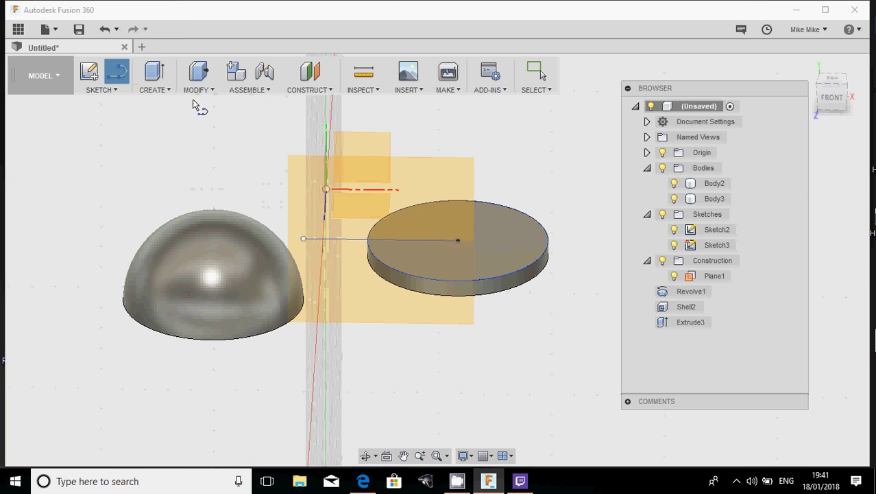
{"action": "left_click", "coordinate": [323, 175]}
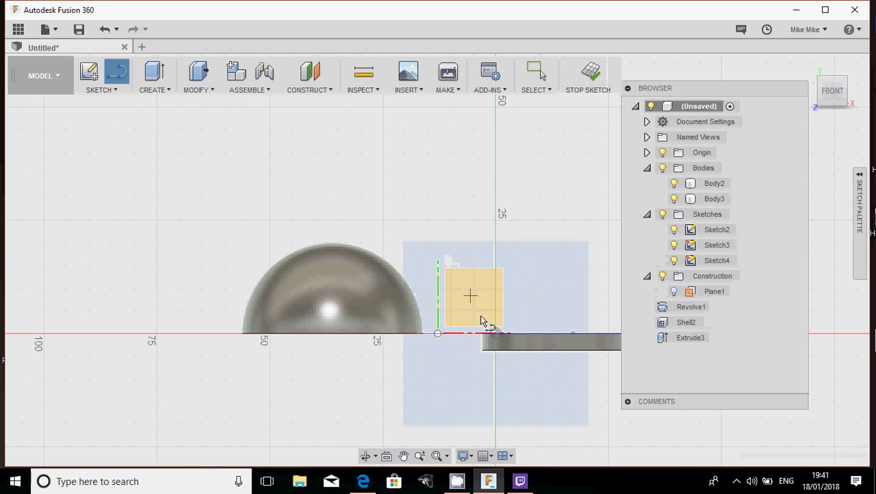
{"action": "scroll", "coordinate": [487, 344], "scroll_direction": "up", "scroll_amount": 5}
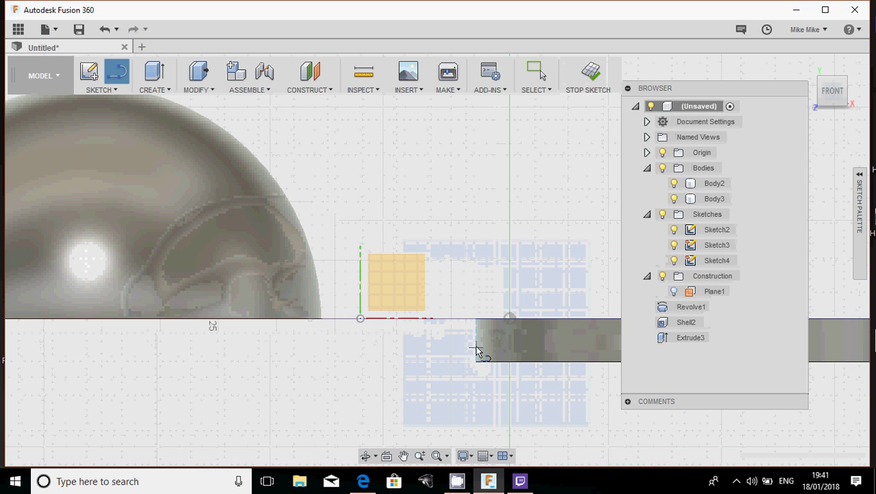
{"action": "middle_click_drag", "start_coordinate": [514, 337], "coordinate": [333, 342]}
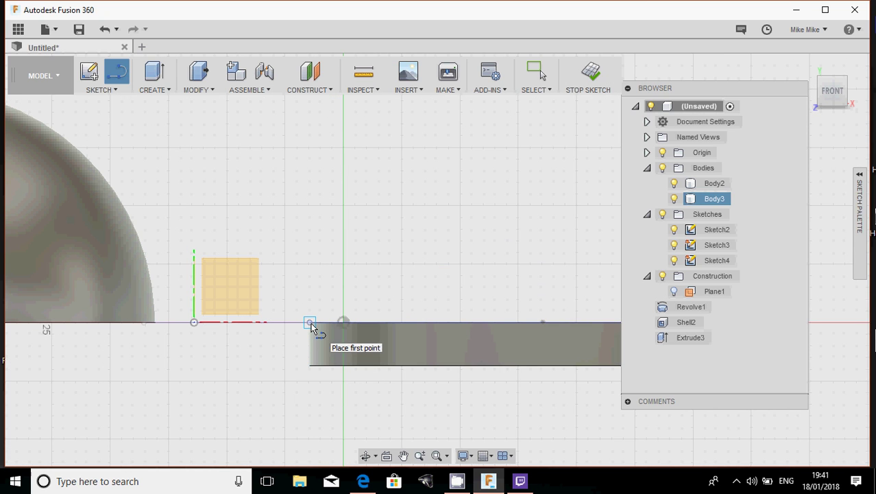
Draw the zig-zag chain from the disc edge and a rising line from its top.
{"action": "left_click", "coordinate": [310, 322]}
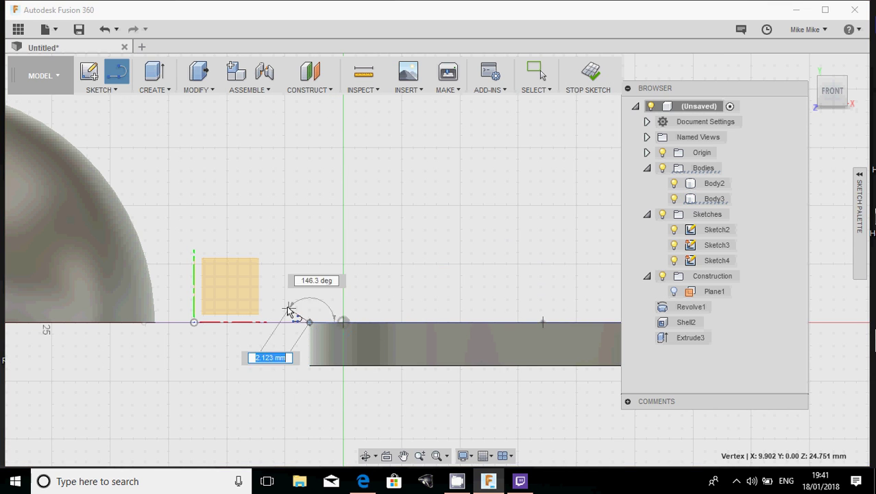
{"action": "left_click", "coordinate": [313, 270]}
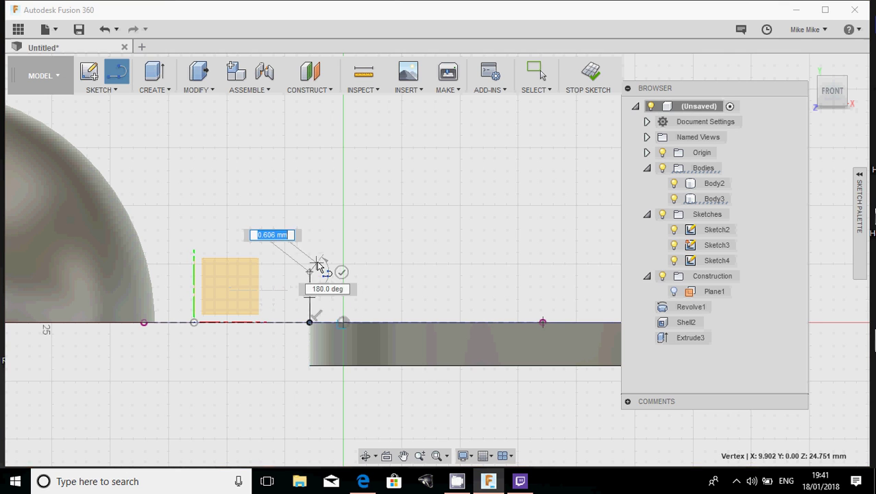
{"action": "left_click", "coordinate": [360, 237]}
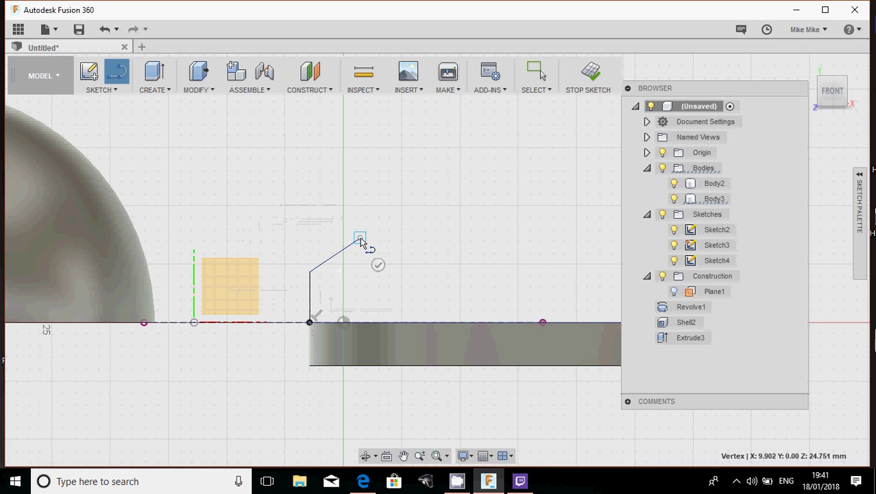
{"action": "double_click", "coordinate": [308, 204]}
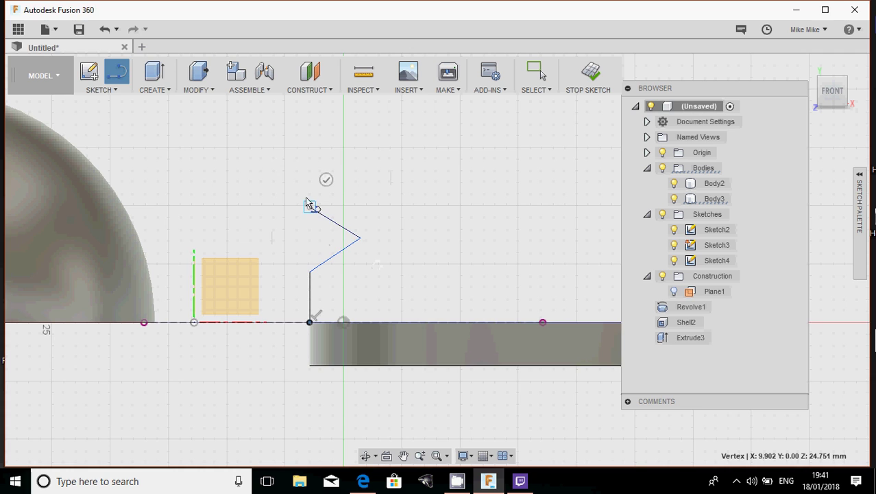
{"action": "left_click", "coordinate": [309, 204]}
{"action": "scroll", "coordinate": [319, 213], "scroll_direction": "down", "scroll_amount": 3}
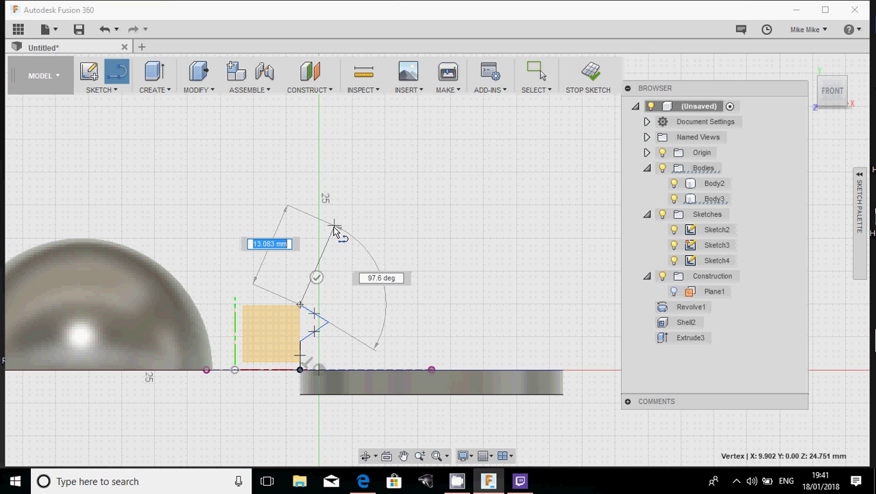
{"action": "double_click", "coordinate": [336, 232]}
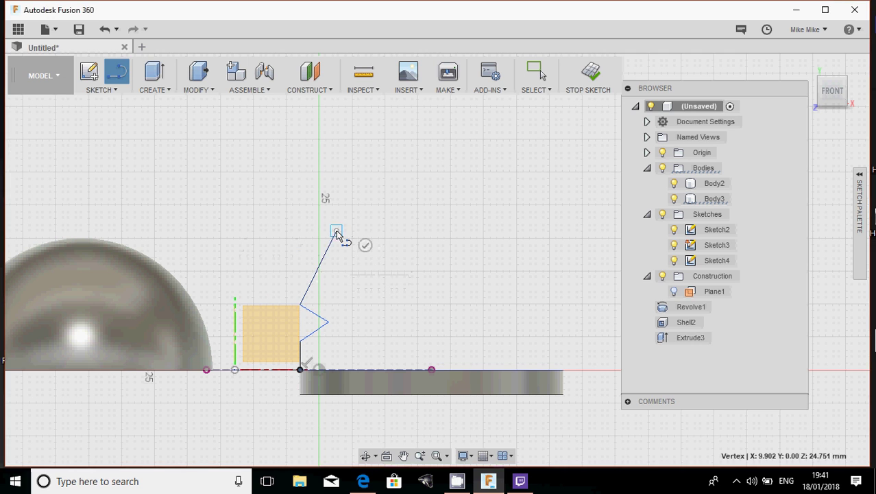
Close the profile with a line out to the peak and down to the disc centre.
{"action": "left_click", "coordinate": [336, 233]}
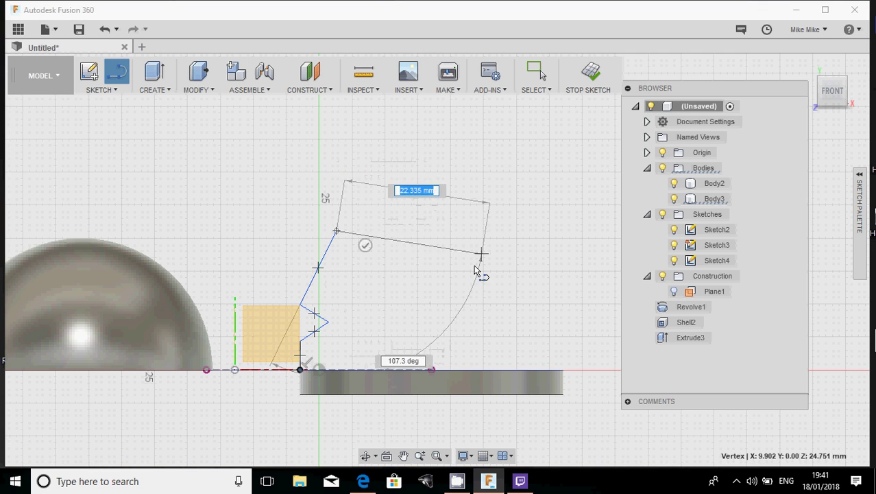
{"action": "mouse_move", "coordinate": [466, 200]}
{"action": "middle_mouse_down", "text": "shift"}
{"action": "mouse_move", "coordinate": [466, 241]}
{"action": "mouse_move", "coordinate": [464, 203]}
{"action": "middle_mouse_up", "text": "shift"}
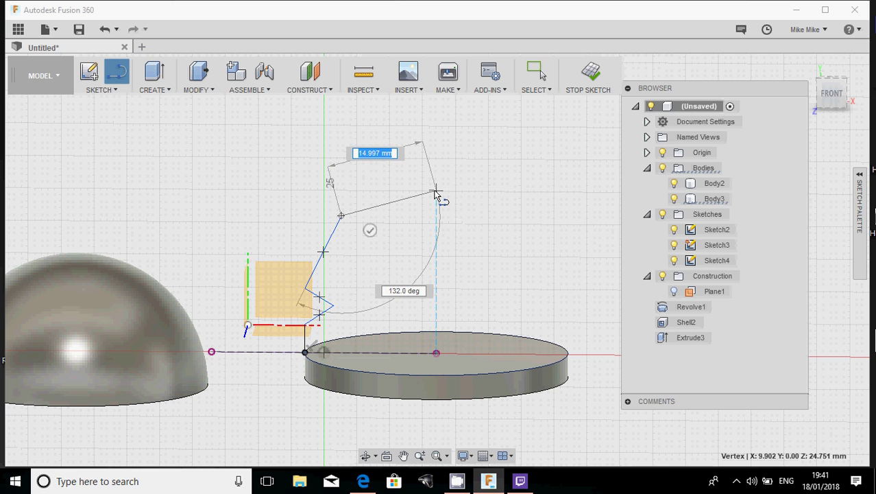
{"action": "left_click", "coordinate": [437, 192]}
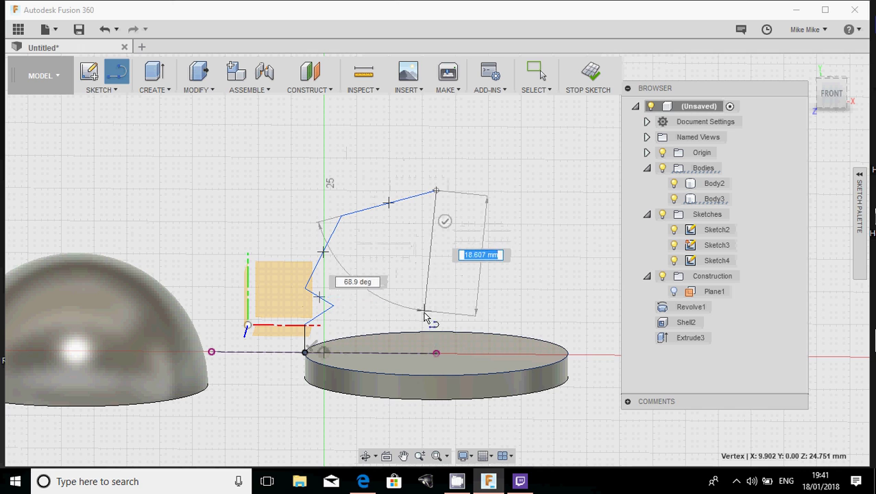
{"action": "double_click", "coordinate": [438, 352]}
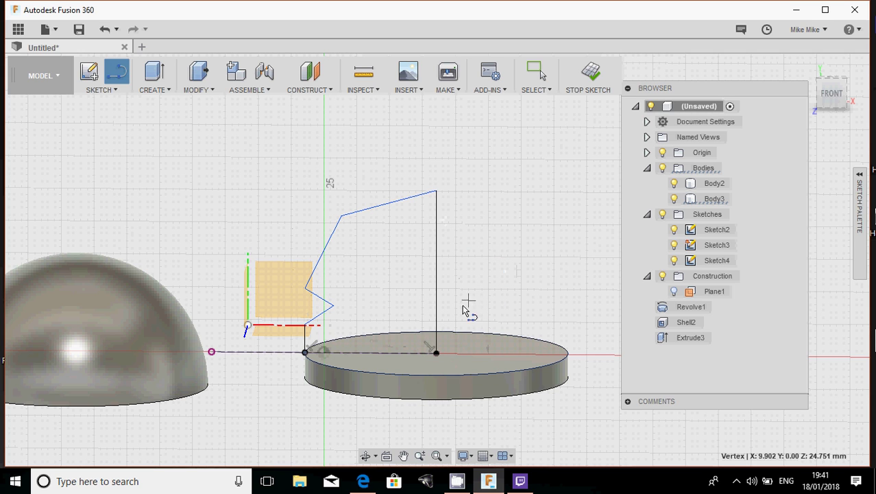
{"action": "left_click", "coordinate": [436, 353]}
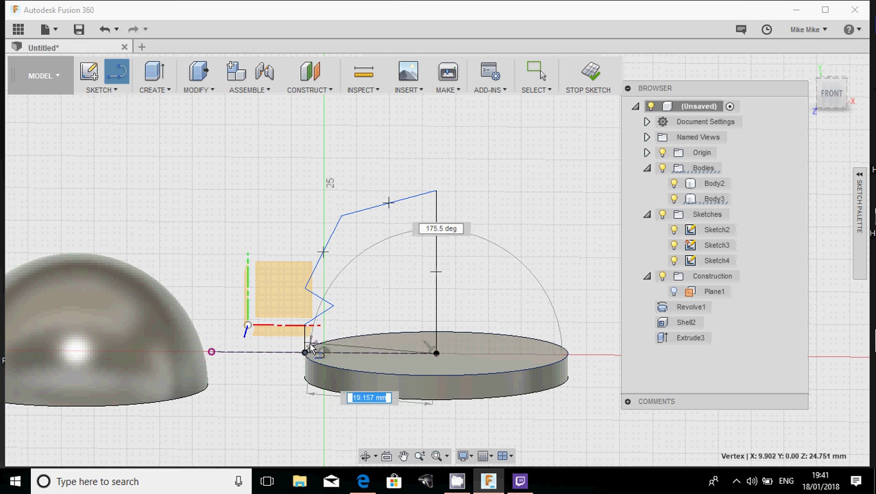
{"action": "key", "text": "Escape"}
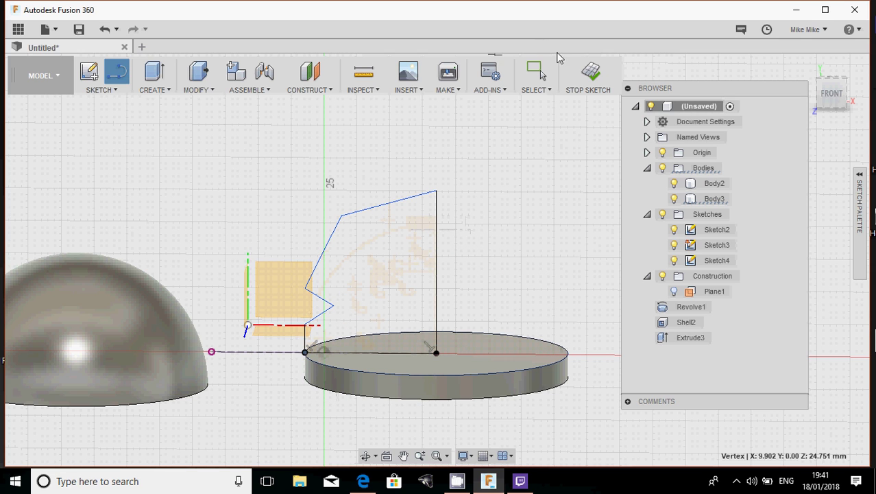
Stop the sketch, leaving the zig-zag profile over the disc.
{"action": "left_click", "coordinate": [589, 74]}
{"action": "scroll", "coordinate": [489, 219], "scroll_direction": "down", "scroll_amount": 2}
{"action": "mouse_move", "coordinate": [489, 218]}
{"action": "middle_mouse_down", "text": "shift"}
{"action": "mouse_move", "coordinate": [490, 199]}
{"action": "mouse_move", "coordinate": [491, 218]}
{"action": "middle_mouse_up", "text": "shift"}
{"action": "left_click_drag", "start_coordinate": [471, 223], "coordinate": [507, 190]}
{"action": "key", "text": "Escape"}
{"action": "scroll", "coordinate": [485, 194], "scroll_direction": "up", "scroll_amount": 3}
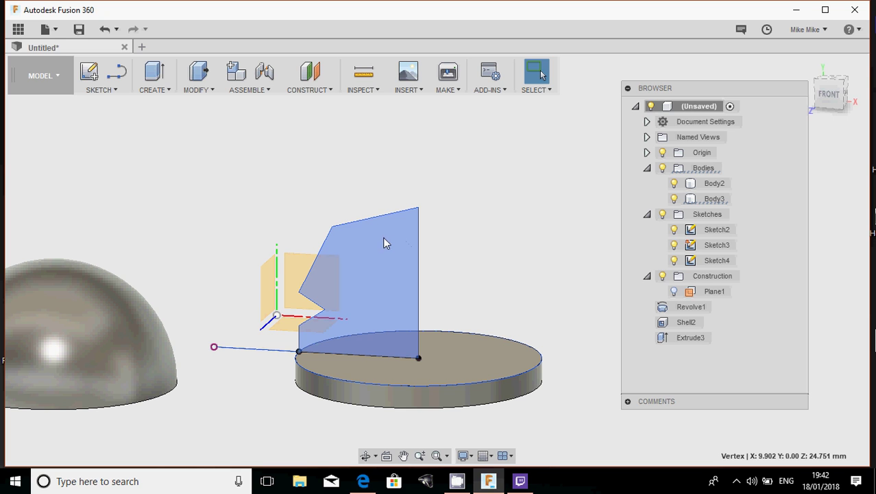
Delete the disc body Body3.
{"action": "left_click", "coordinate": [155, 89]}
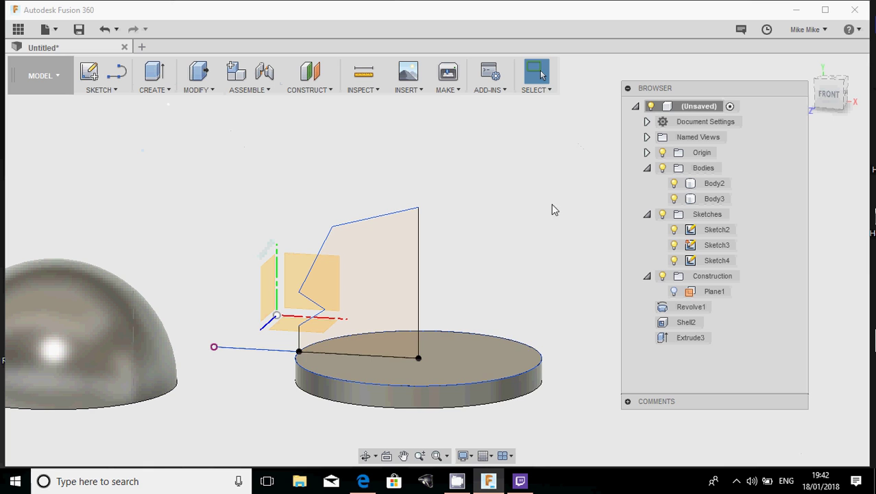
{"action": "left_click", "coordinate": [711, 200]}
{"action": "key", "text": "Delete"}
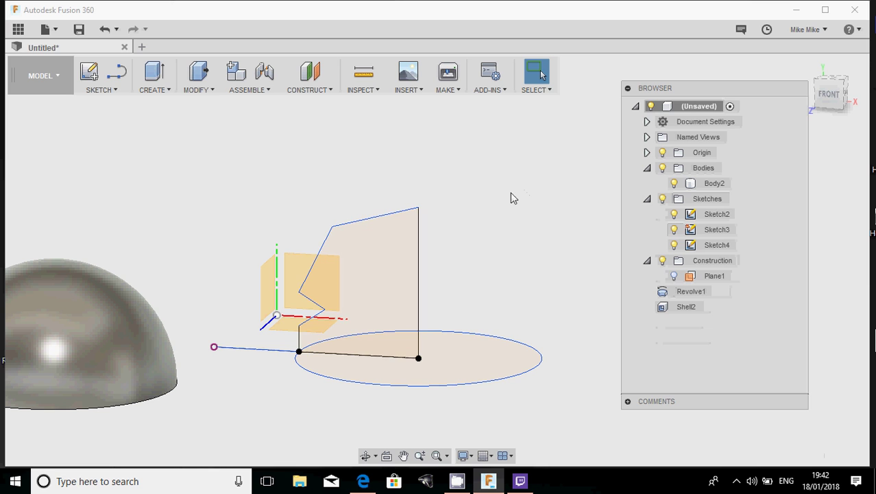
Revolve the zig-zag profile 360° about its vertical edge into the new body Body4.
{"action": "left_click", "coordinate": [392, 251]}
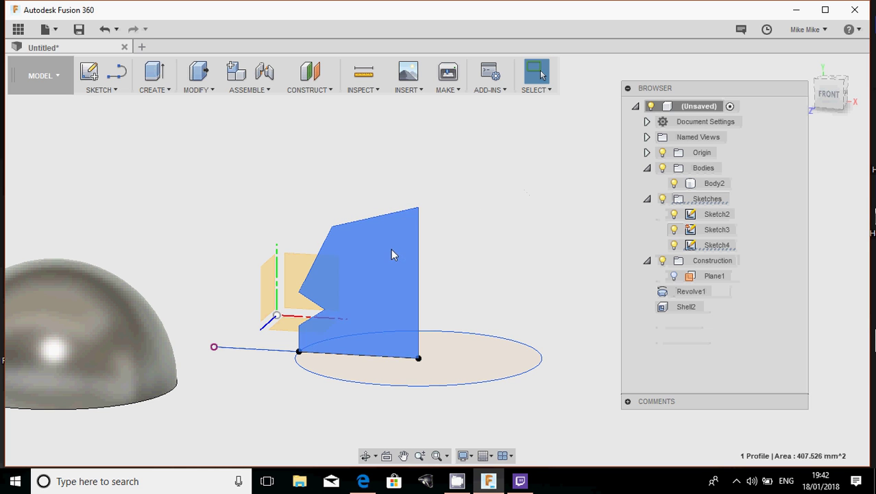
{"action": "left_click", "coordinate": [152, 95]}
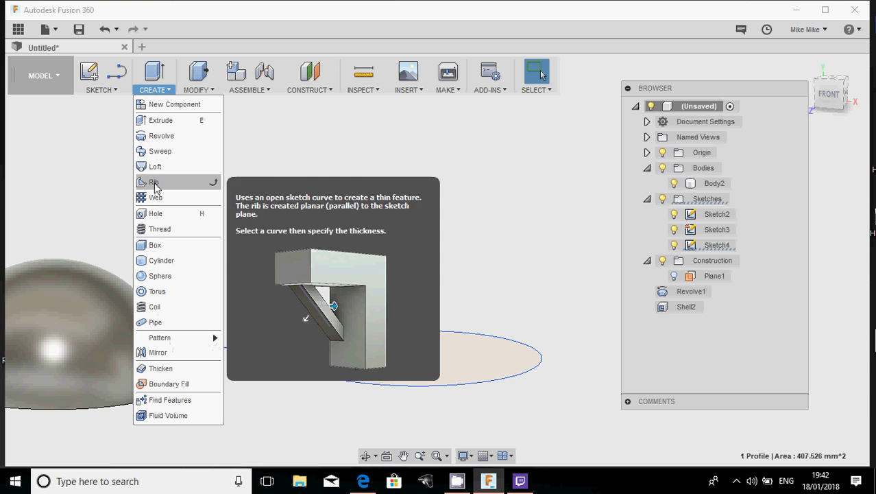
{"action": "left_click", "coordinate": [156, 137]}
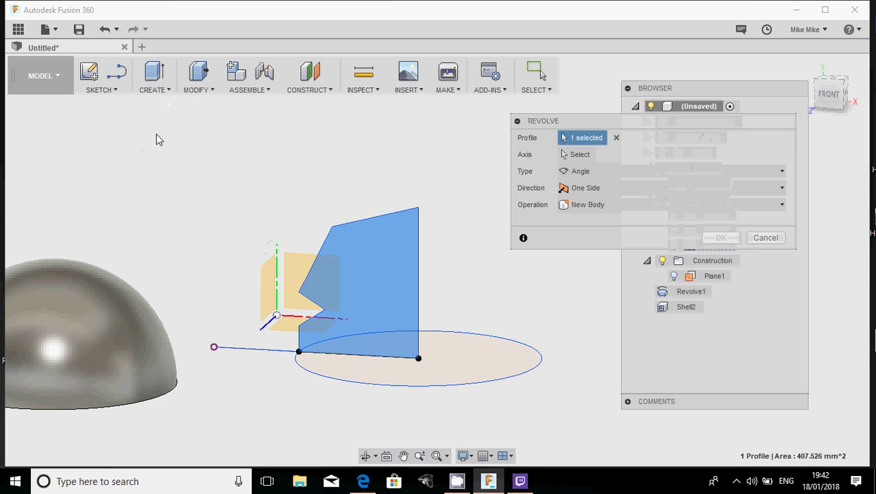
{"action": "left_click", "coordinate": [578, 154]}
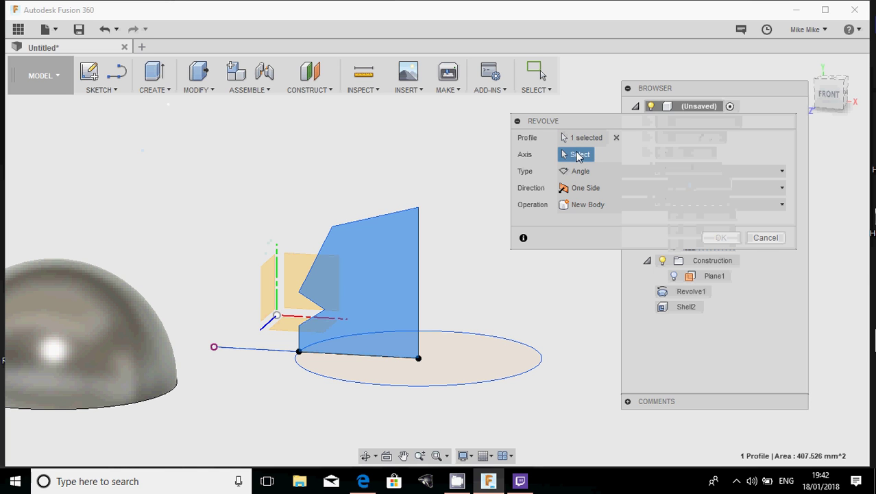
{"action": "left_click", "coordinate": [420, 253]}
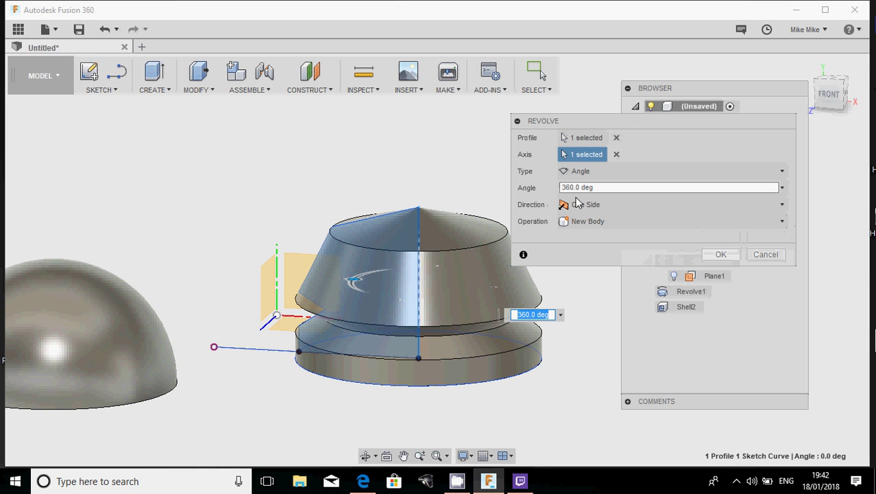
{"action": "left_click", "coordinate": [719, 254]}
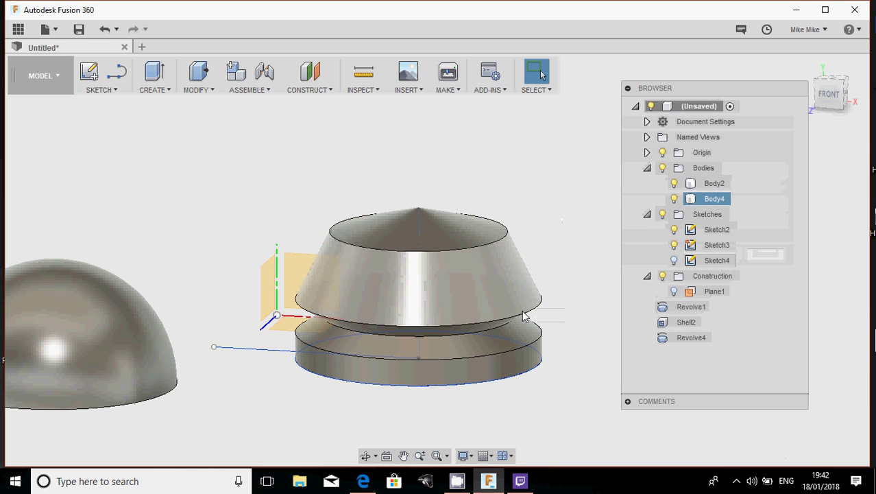
{"action": "scroll", "coordinate": [518, 315], "scroll_direction": "down", "scroll_amount": 2}
{"action": "middle_click_drag", "start_coordinate": [518, 315], "coordinate": [484, 311], "text": "shift"}
{"action": "scroll", "coordinate": [484, 311], "scroll_direction": "down", "scroll_amount": 2}
{"action": "middle_click_drag", "start_coordinate": [386, 293], "coordinate": [358, 315], "text": "shift"}
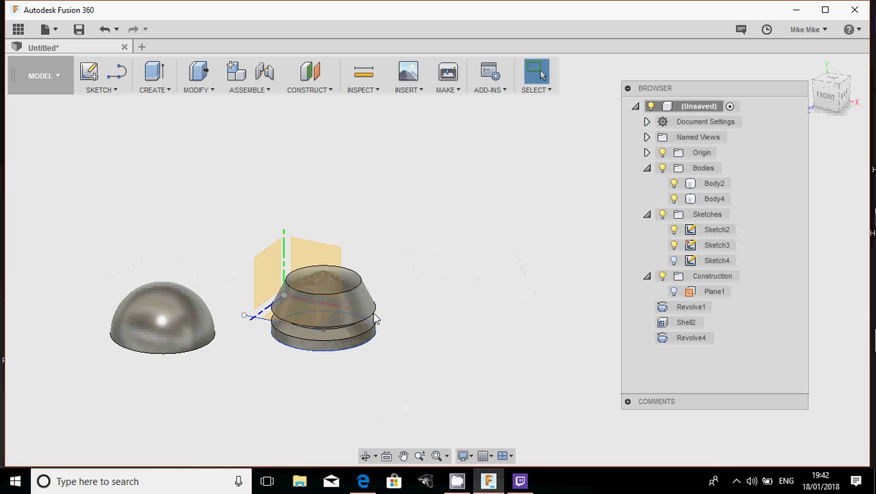
{"action": "mouse_move", "coordinate": [281, 320]}
{"action": "middle_mouse_down", "text": "shift"}
{"action": "mouse_move", "coordinate": [270, 254]}
{"action": "mouse_move", "coordinate": [298, 264]}
{"action": "mouse_move", "coordinate": [358, 215]}
{"action": "middle_mouse_up", "text": "shift"}
{"action": "scroll", "coordinate": [326, 277], "scroll_direction": "up", "scroll_amount": 4}
Delete Sketch2, Sketch3 and Sketch4 from the browser.
{"action": "left_click", "coordinate": [708, 231]}
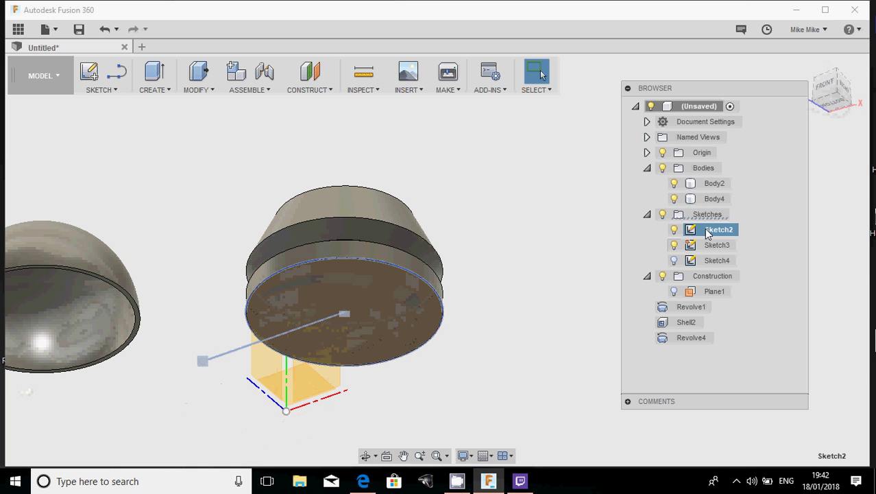
{"action": "left_click", "coordinate": [706, 262], "text": "shift"}
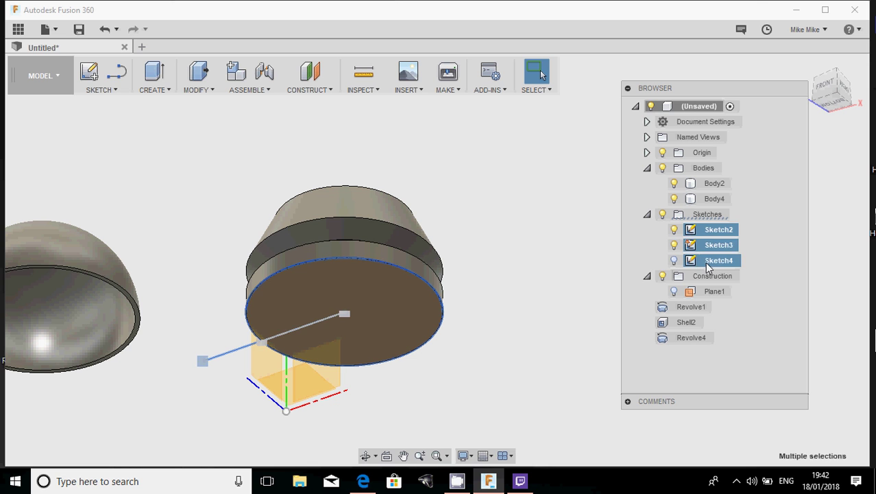
{"action": "key", "text": "Delete"}
{"action": "mouse_move", "coordinate": [542, 222]}
{"action": "middle_mouse_down", "text": "shift"}
{"action": "mouse_move", "coordinate": [548, 276]}
{"action": "mouse_move", "coordinate": [521, 317]}
{"action": "mouse_move", "coordinate": [542, 222]}
{"action": "middle_mouse_up", "text": "shift"}
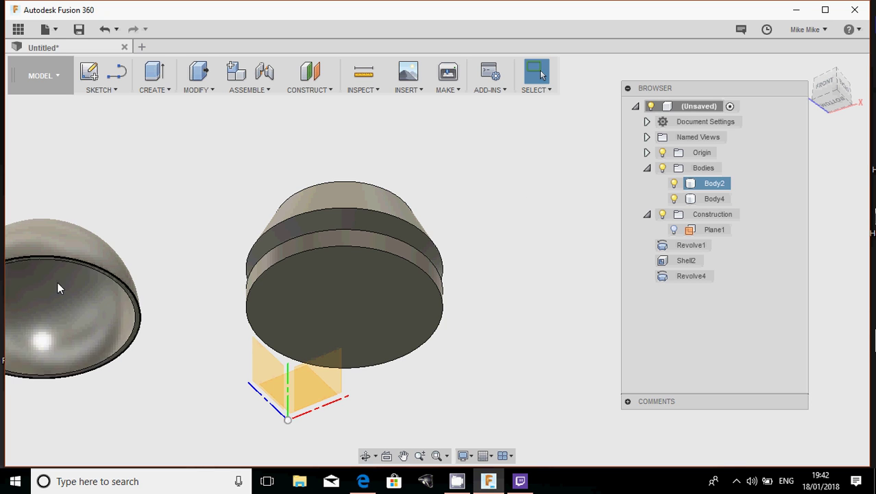
{"action": "middle_click_drag", "start_coordinate": [90, 293], "coordinate": [148, 274]}
{"action": "left_click", "coordinate": [199, 90]}
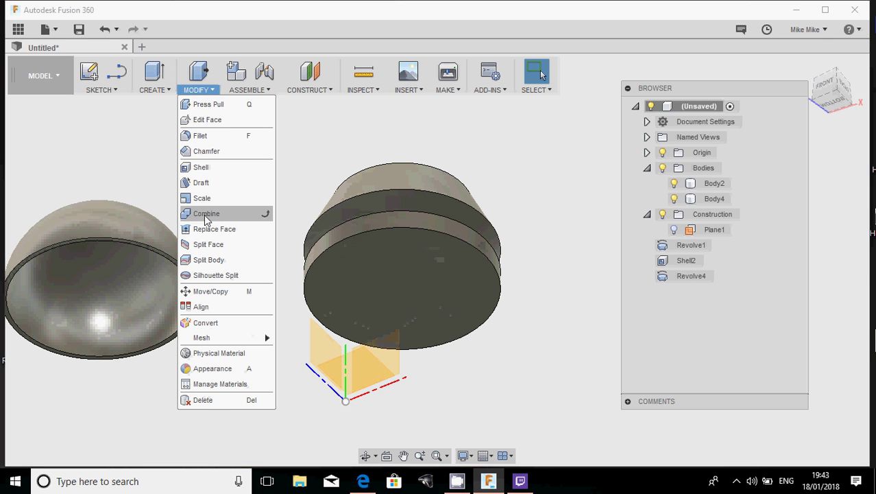
Shell the cone with a 1 mm inside wall, leaving its bottom face open.
{"action": "left_click", "coordinate": [199, 169]}
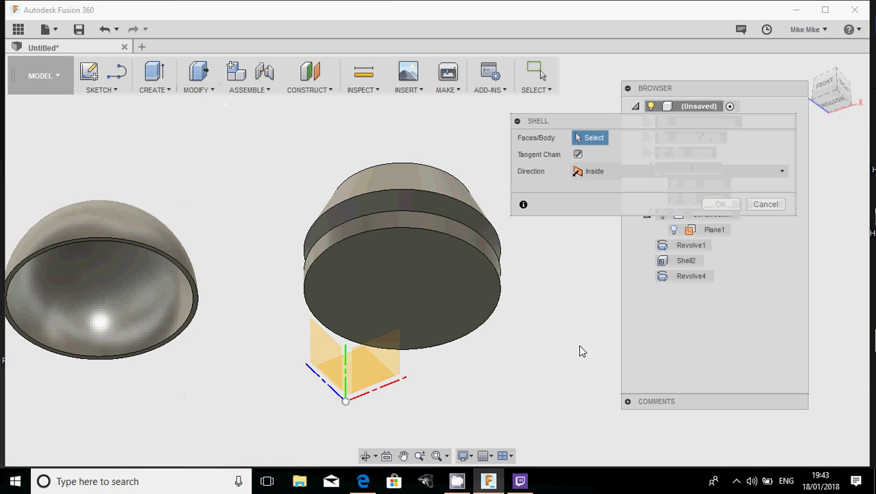
{"action": "left_click", "coordinate": [395, 274]}
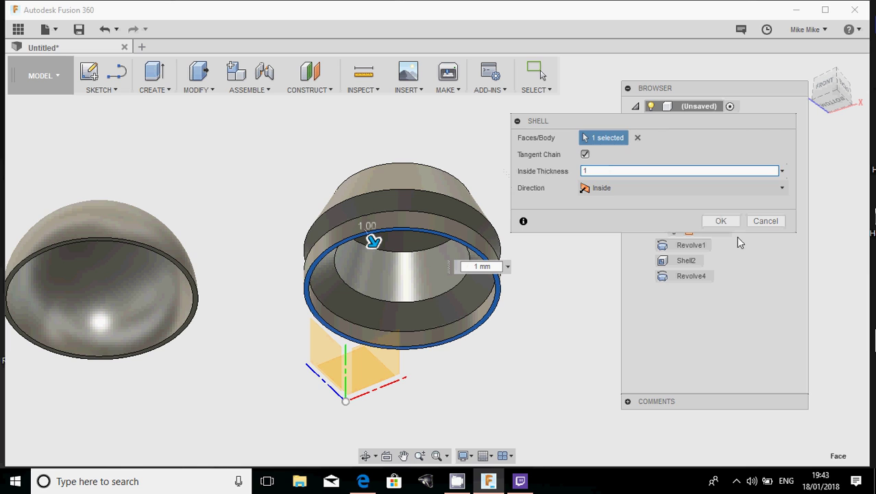
{"action": "left_click", "coordinate": [721, 220]}
{"action": "middle_click_drag", "start_coordinate": [494, 275], "coordinate": [328, 287], "text": "shift"}
{"action": "key", "text": "Escape"}
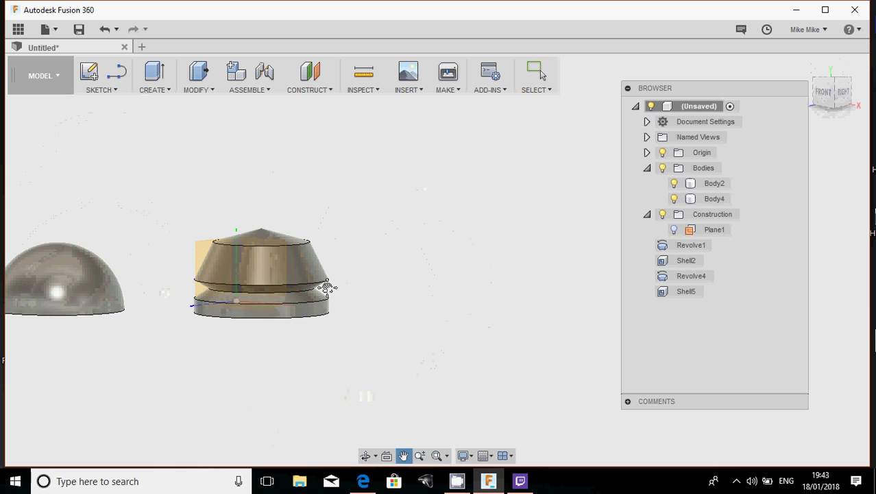
{"action": "mouse_move", "coordinate": [437, 239]}
{"action": "middle_mouse_down", "text": "shift"}
{"action": "mouse_move", "coordinate": [452, 227]}
{"action": "mouse_move", "coordinate": [462, 272]}
{"action": "mouse_move", "coordinate": [454, 286]}
{"action": "mouse_move", "coordinate": [444, 258]}
{"action": "mouse_move", "coordinate": [403, 229]}
{"action": "mouse_move", "coordinate": [426, 238]}
{"action": "mouse_move", "coordinate": [421, 244]}
{"action": "middle_mouse_up", "text": "shift"}
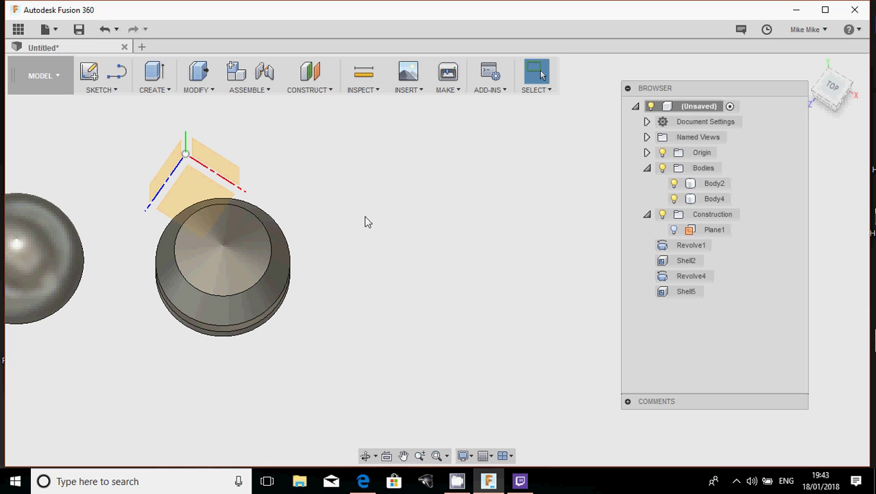
Rename the cone body Body4 to R5.
{"action": "left_click", "coordinate": [707, 187]}
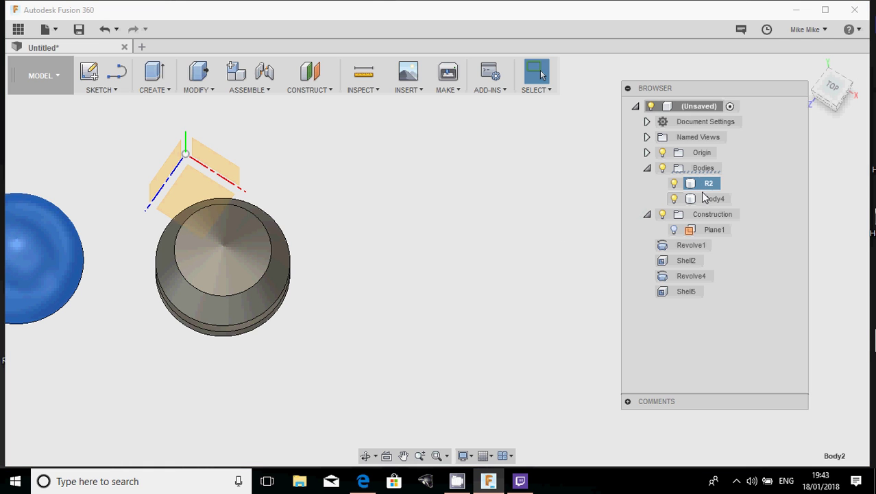
{"action": "left_click", "coordinate": [706, 199]}
{"action": "left_click", "coordinate": [716, 199]}
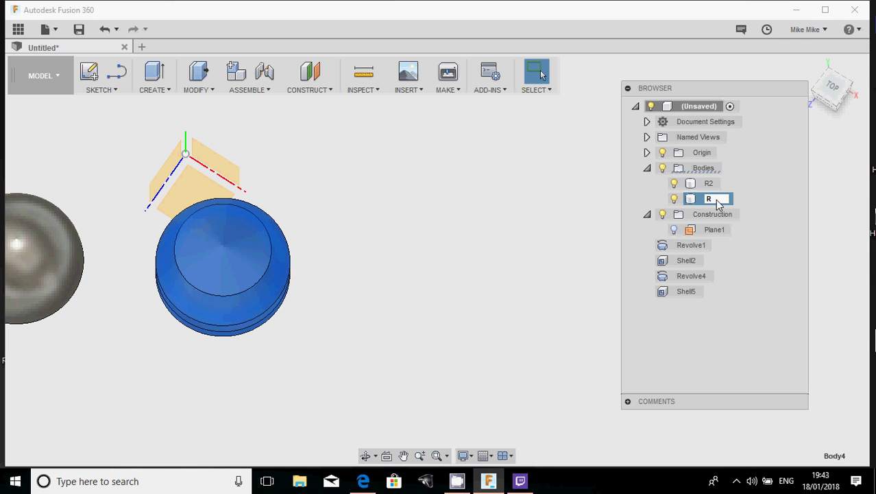
{"action": "middle_click_drag", "start_coordinate": [354, 281], "coordinate": [380, 230], "text": "shift"}
{"action": "left_click", "coordinate": [379, 233]}
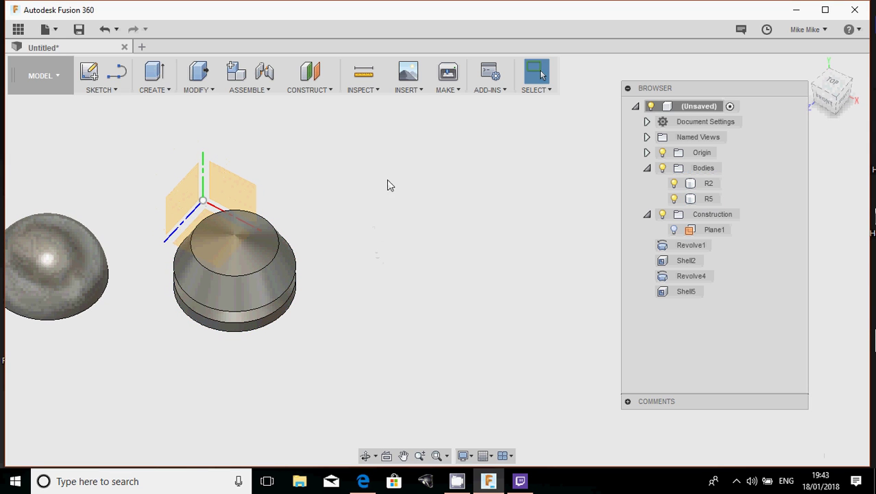
Sketch a 40 mm centre-diameter circle on the horizontal plane beside the bodies.
{"action": "left_click", "coordinate": [102, 92]}
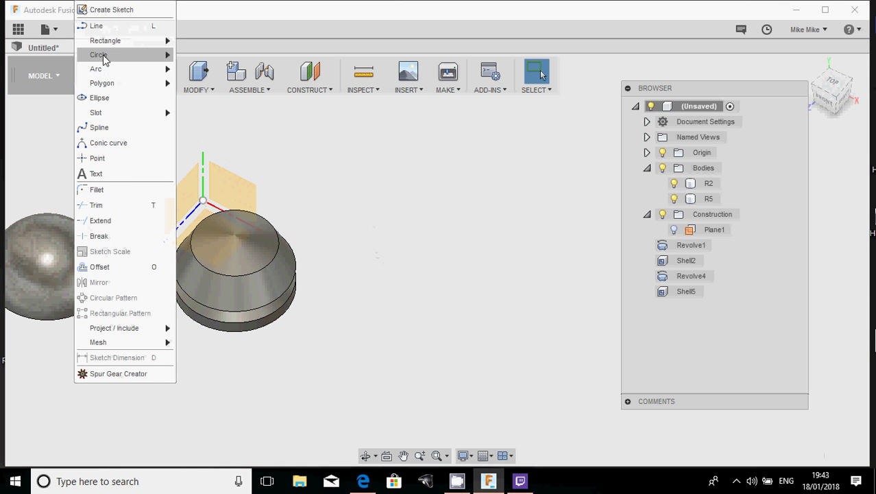
{"action": "mouse_move", "coordinate": [101, 59]}
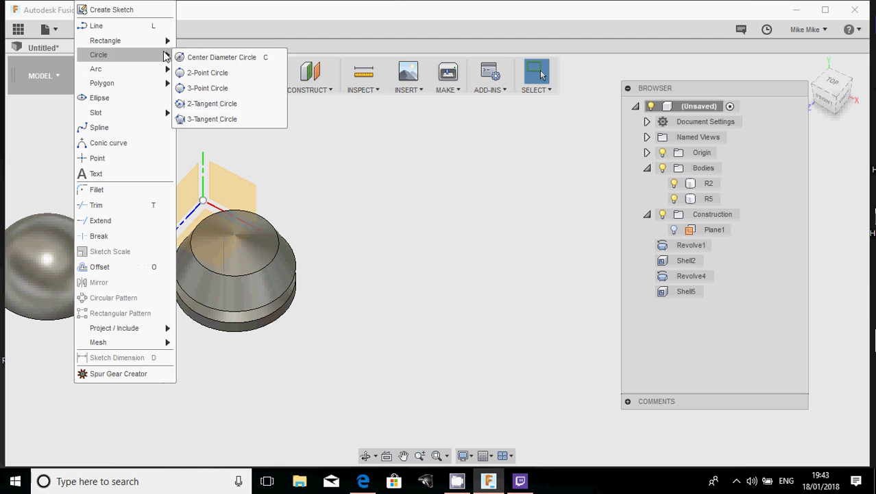
{"action": "left_click", "coordinate": [187, 60]}
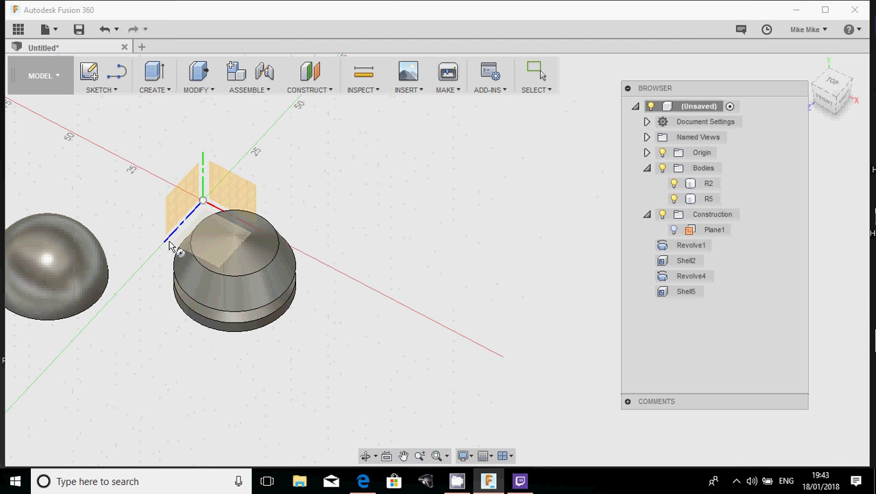
{"action": "left_click", "coordinate": [172, 242]}
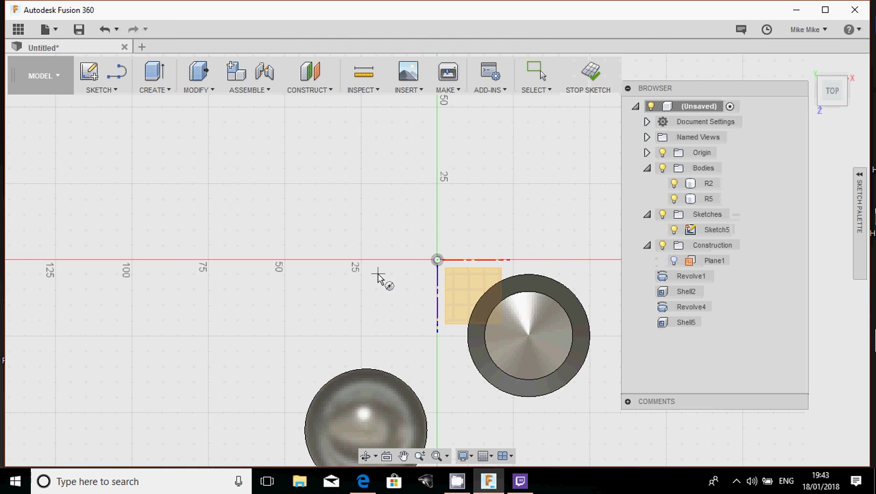
{"action": "left_click", "coordinate": [384, 193]}
{"action": "type", "text": "40"}
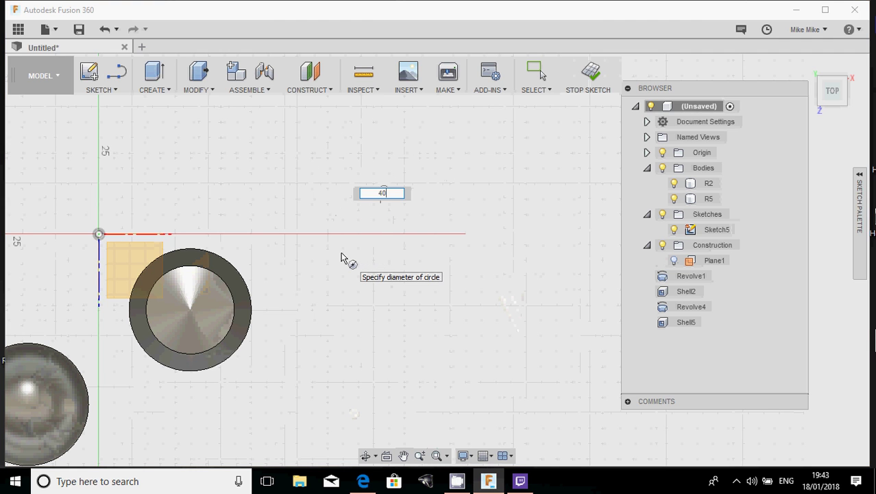
{"action": "key", "text": "Return"}
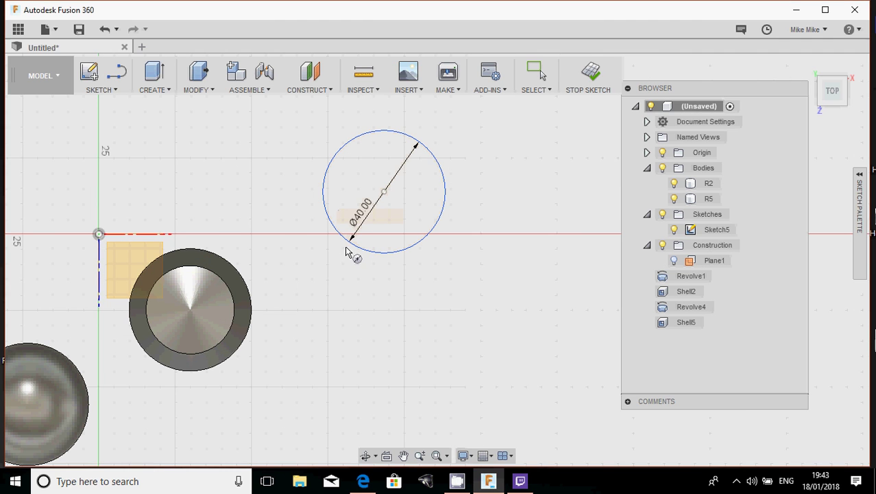
{"action": "left_click", "coordinate": [594, 74]}
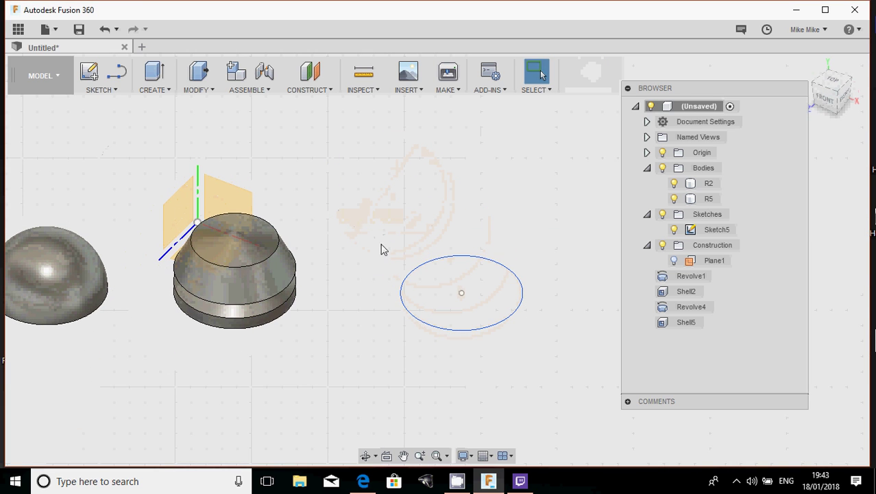
Centre the view on the circle and bring up the R4 dome reference images.
{"action": "scroll", "coordinate": [424, 303], "scroll_direction": "up", "scroll_amount": 3}
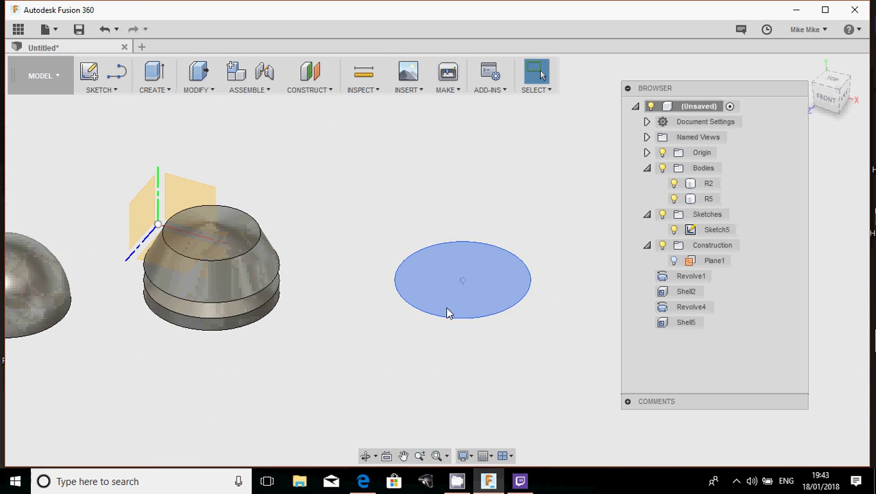
{"action": "middle_click_drag", "start_coordinate": [424, 295], "coordinate": [347, 296]}
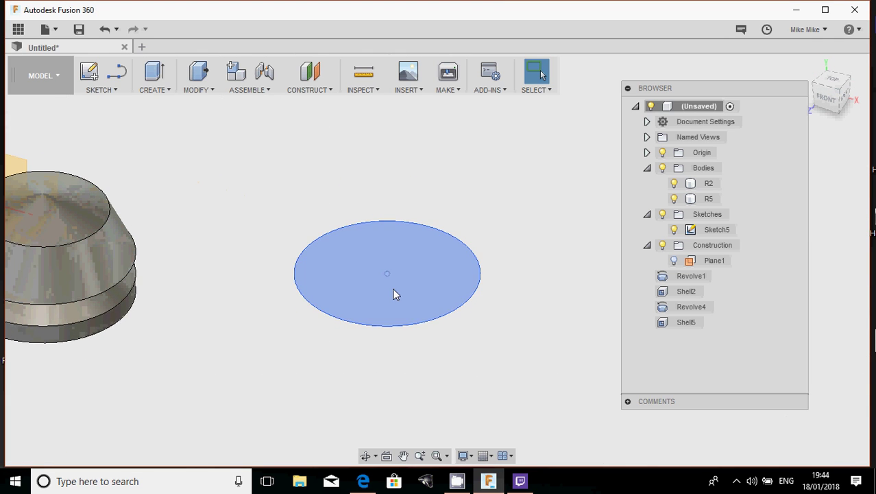
{"action": "scroll", "coordinate": [389, 291], "scroll_direction": "down", "scroll_amount": 1}
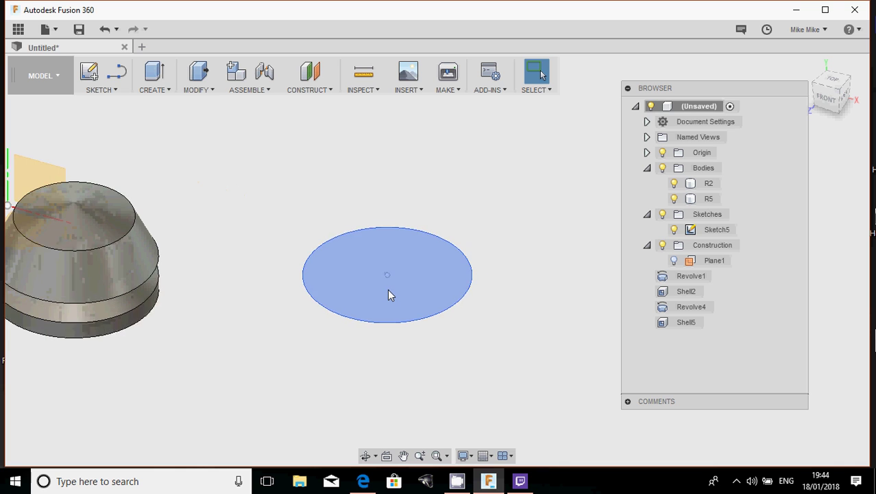
{"action": "left_click", "coordinate": [362, 481]}
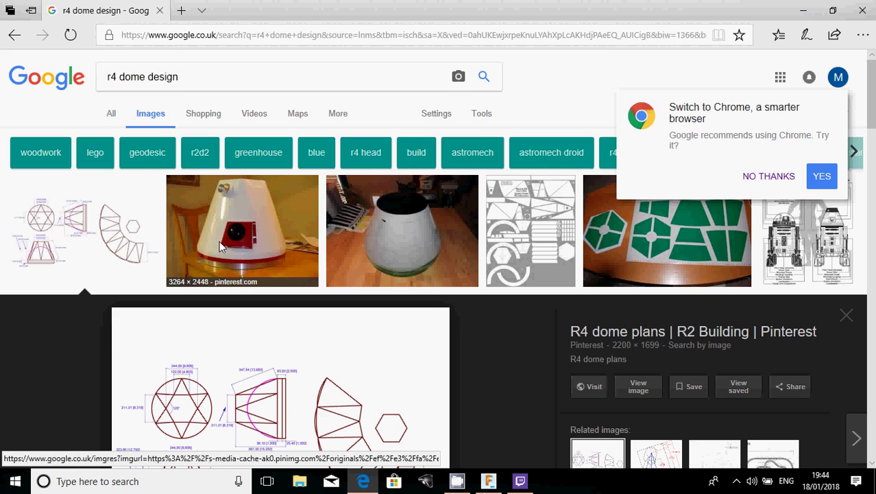
Browse the 'r4 dome design' image results, then minimize Edge to return to Fusion 360.
{"action": "scroll", "coordinate": [414, 285], "scroll_direction": "down", "scroll_amount": 3}
{"action": "scroll", "coordinate": [383, 260], "scroll_direction": "up", "scroll_amount": 3}
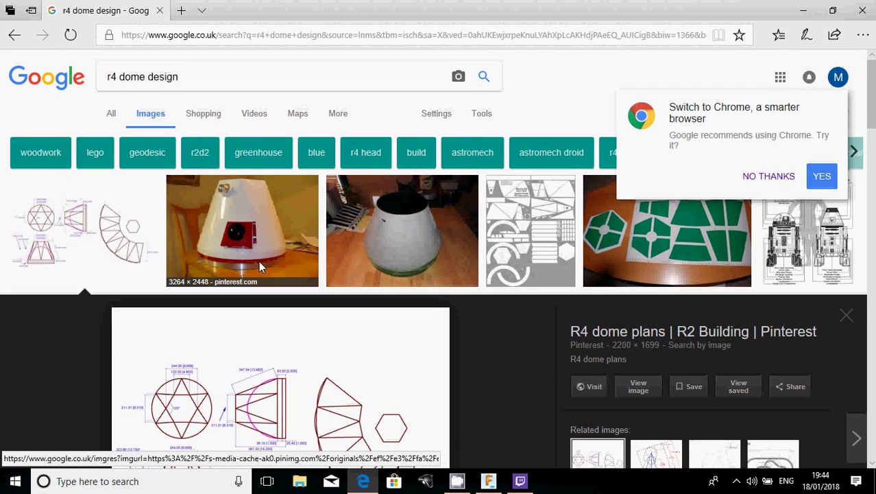
{"action": "scroll", "coordinate": [420, 264], "scroll_direction": "down", "scroll_amount": 3}
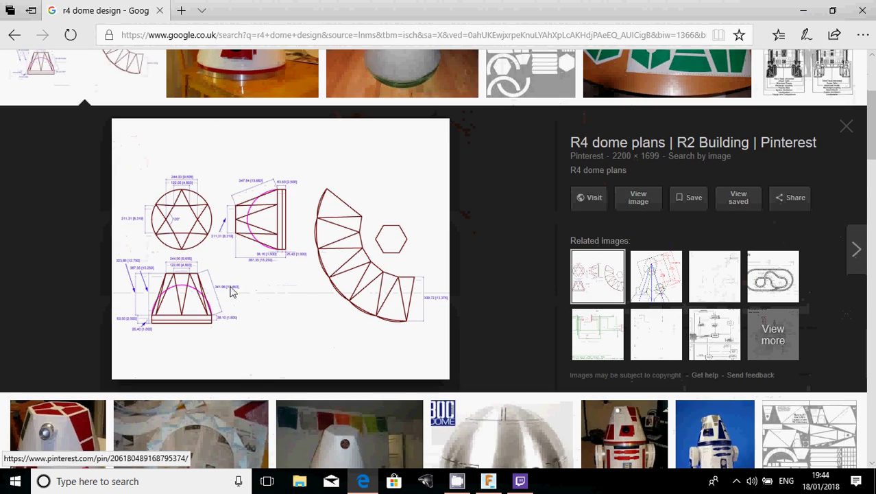
{"action": "scroll", "coordinate": [324, 316], "scroll_direction": "down", "scroll_amount": 3}
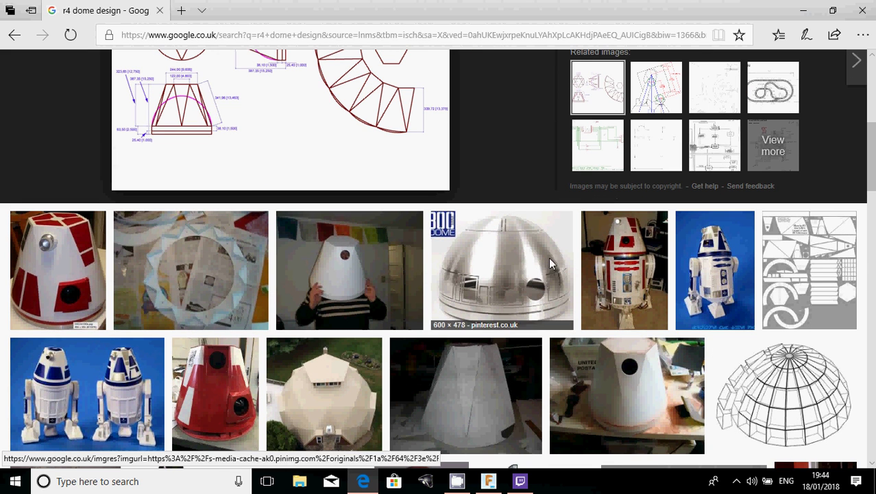
{"action": "scroll", "coordinate": [349, 251], "scroll_direction": "up", "scroll_amount": 1}
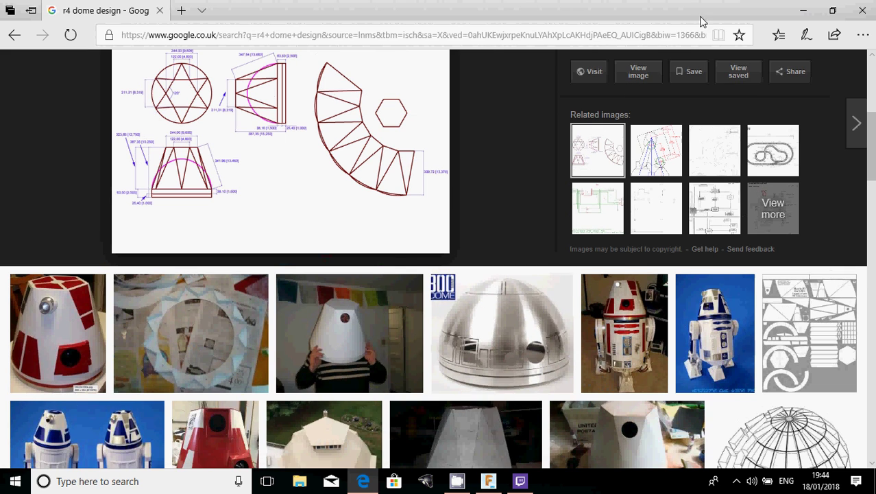
{"action": "left_click", "coordinate": [802, 11]}
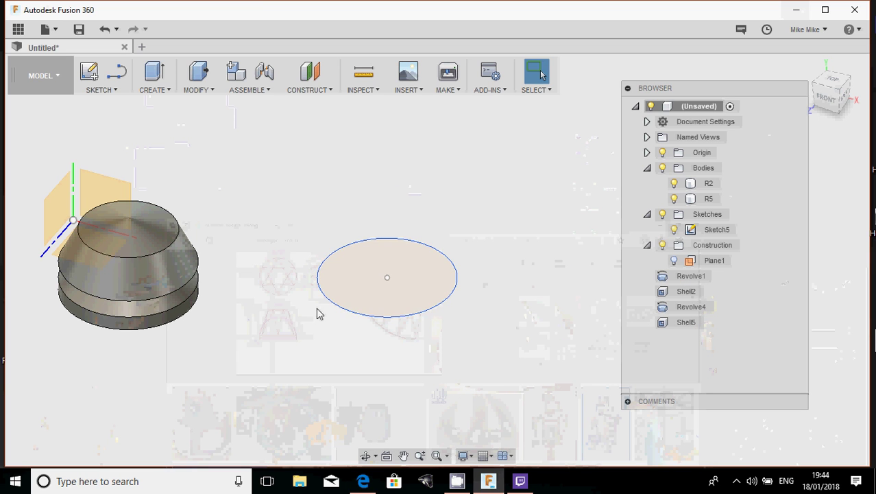
Create offset construction plane Plane2 about 29.884 mm above the 40 mm circle profile.
{"action": "middle_click_drag", "start_coordinate": [314, 267], "coordinate": [458, 278], "text": "shift"}
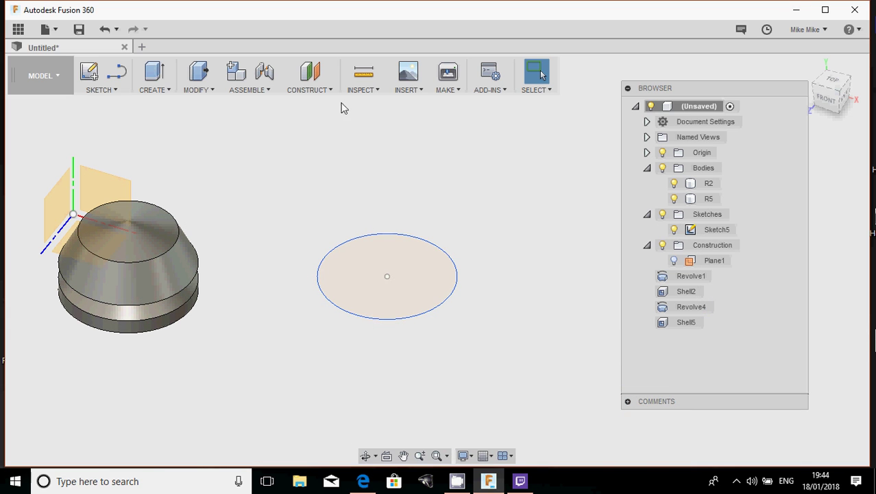
{"action": "left_click", "coordinate": [323, 93]}
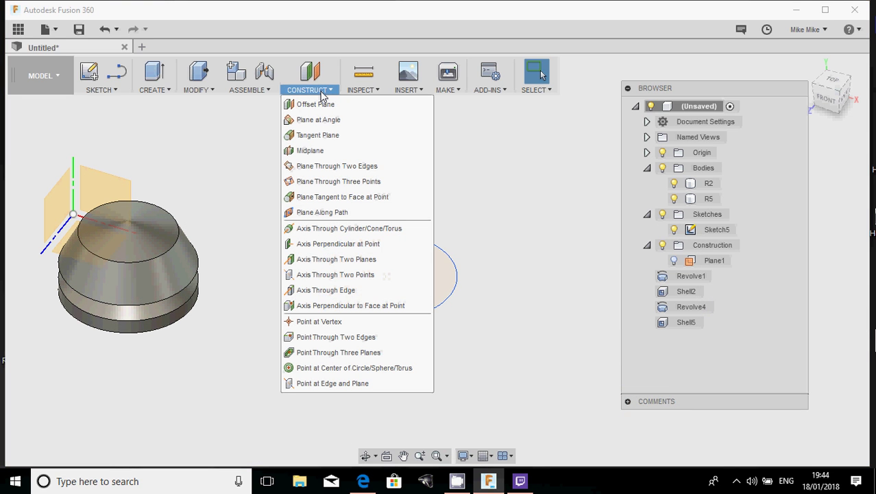
{"action": "left_click", "coordinate": [315, 105]}
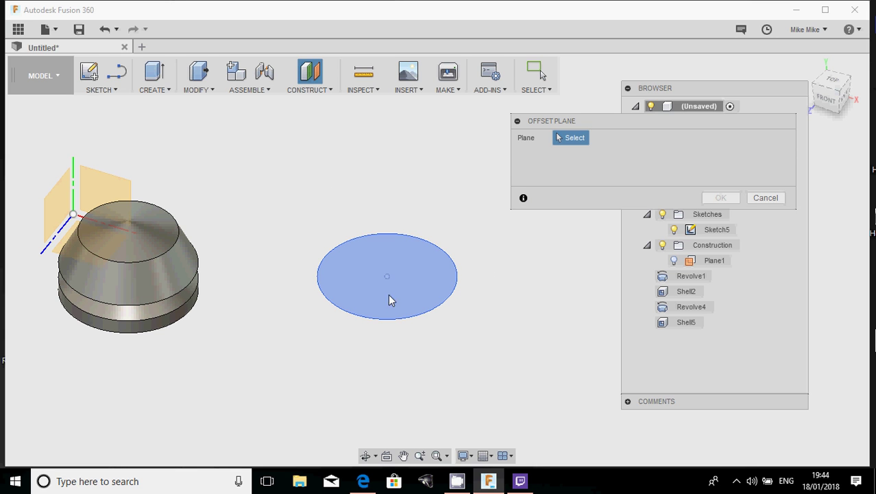
{"action": "left_click", "coordinate": [367, 299]}
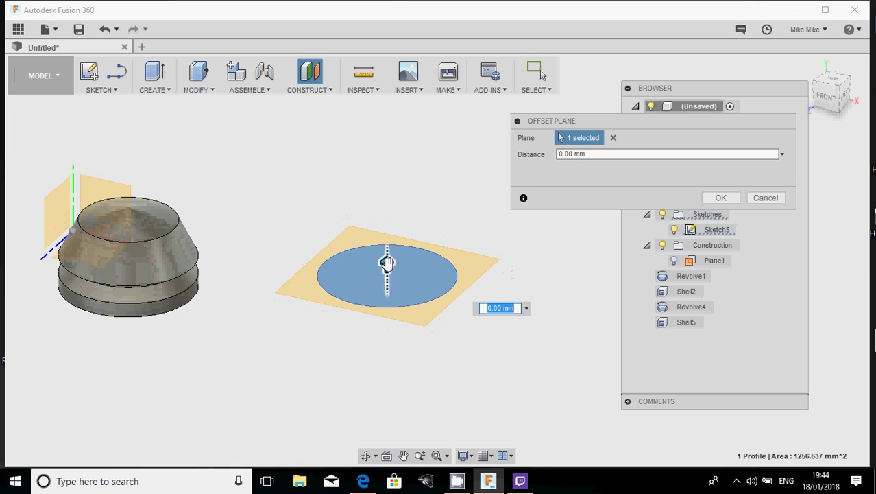
{"action": "left_click_drag", "start_coordinate": [386, 264], "coordinate": [387, 180]}
{"action": "middle_click_drag", "start_coordinate": [361, 281], "coordinate": [363, 215], "text": "shift"}
{"action": "left_click_drag", "start_coordinate": [381, 195], "coordinate": [378, 182]}
{"action": "key", "text": "Return"}
{"action": "mouse_move", "coordinate": [348, 237]}
{"action": "middle_mouse_down", "text": "shift"}
{"action": "mouse_move", "coordinate": [342, 264]}
{"action": "mouse_move", "coordinate": [348, 244]}
{"action": "middle_mouse_up", "text": "shift"}
{"action": "left_click", "coordinate": [404, 183]}
{"action": "key", "text": "Escape"}
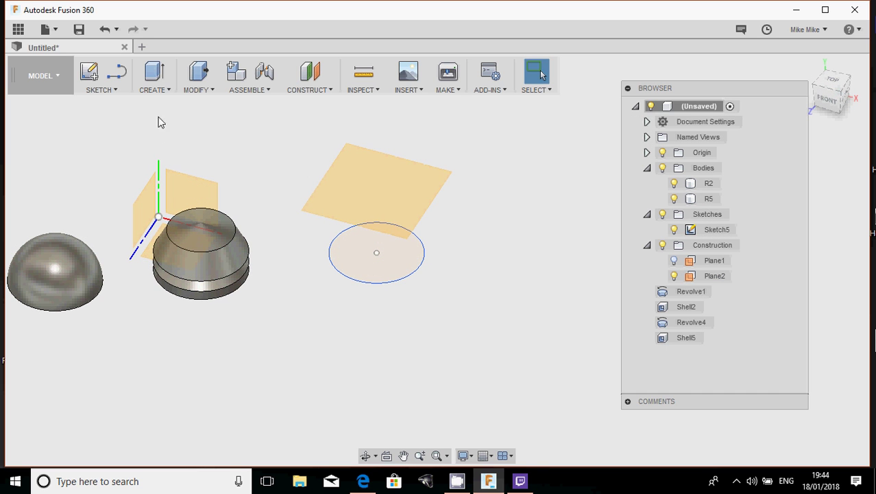
{"action": "left_click", "coordinate": [117, 92]}
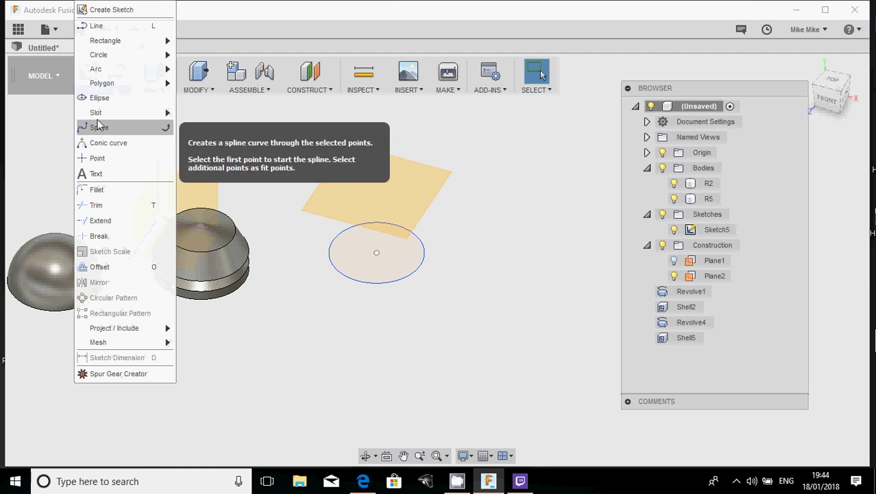
{"action": "mouse_move", "coordinate": [110, 83]}
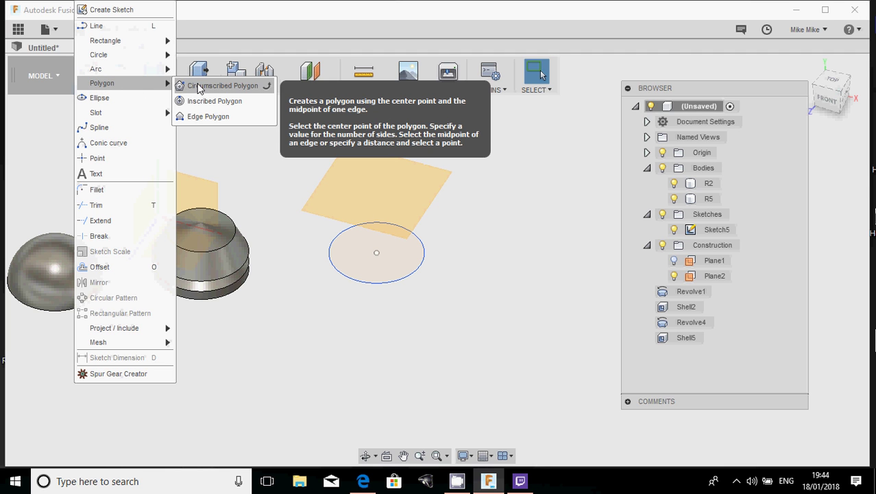
{"action": "mouse_move", "coordinate": [147, 90]}
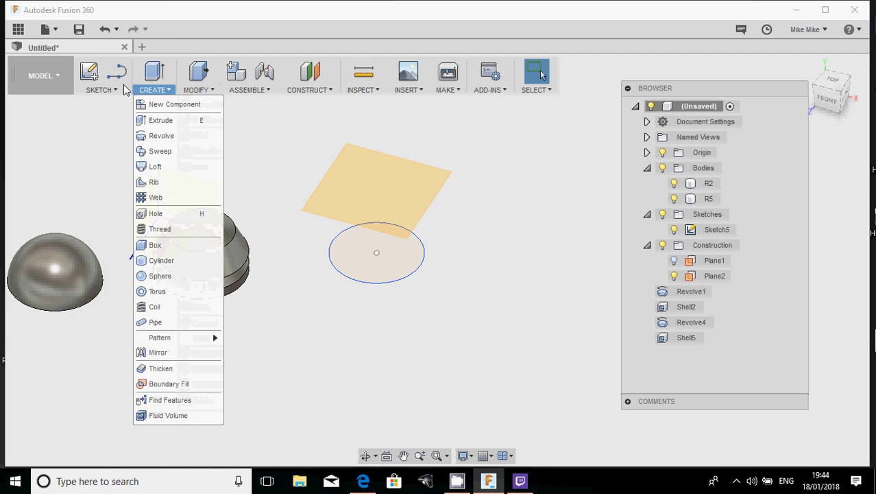
{"action": "mouse_move", "coordinate": [183, 91]}
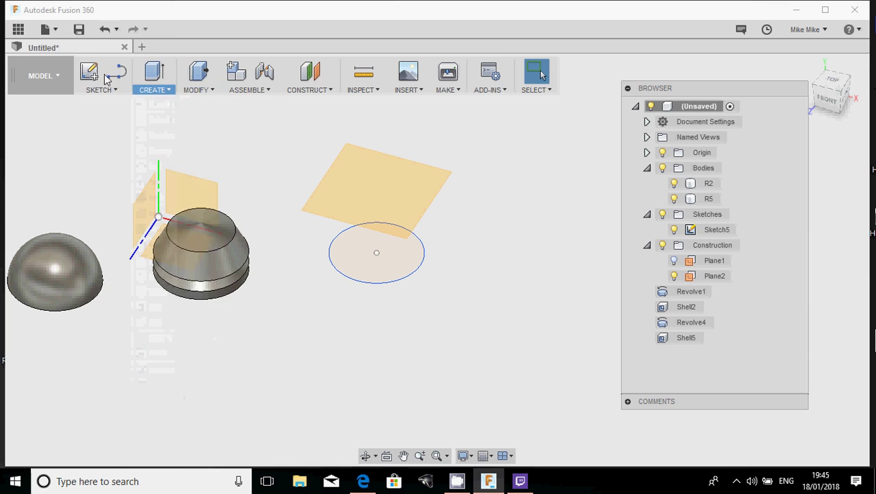
{"action": "left_click", "coordinate": [199, 10]}
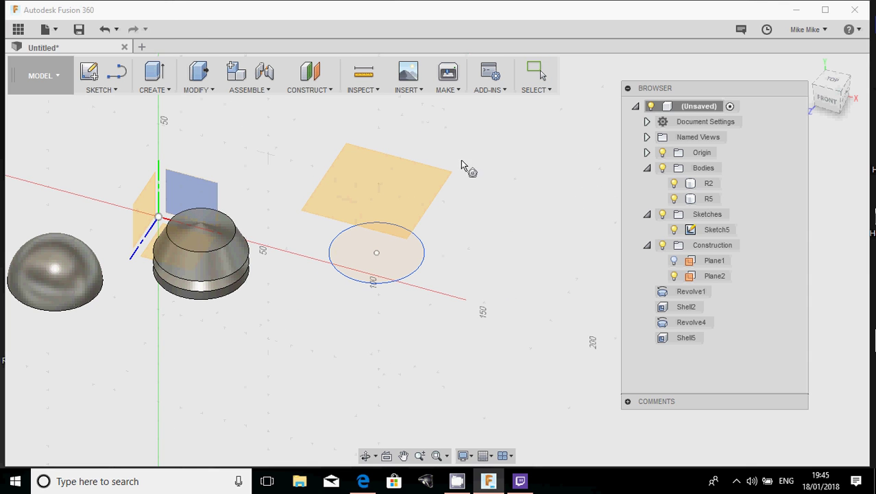
{"action": "left_click", "coordinate": [386, 172]}
{"action": "left_click", "coordinate": [403, 178]}
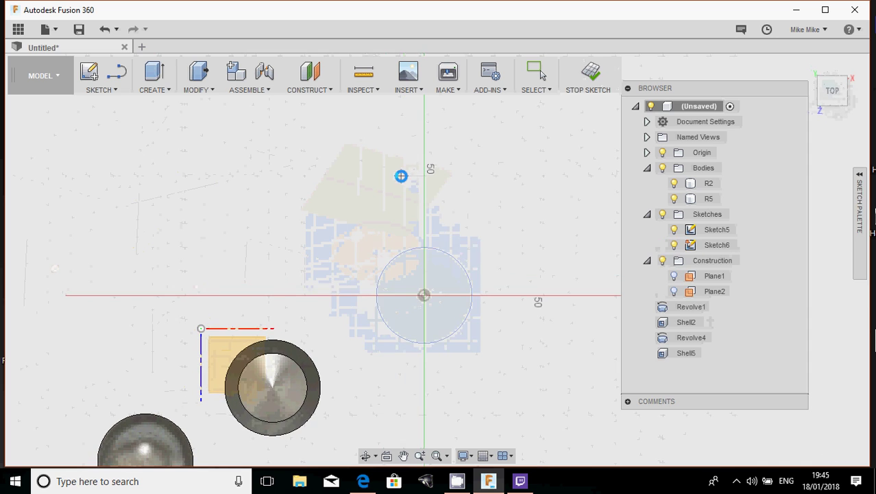
{"action": "left_click", "coordinate": [425, 295]}
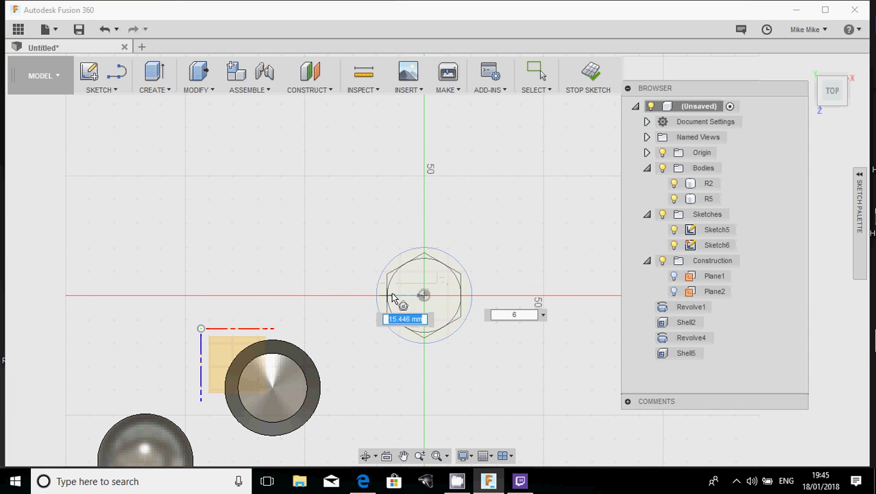
{"action": "left_click", "coordinate": [364, 482]}
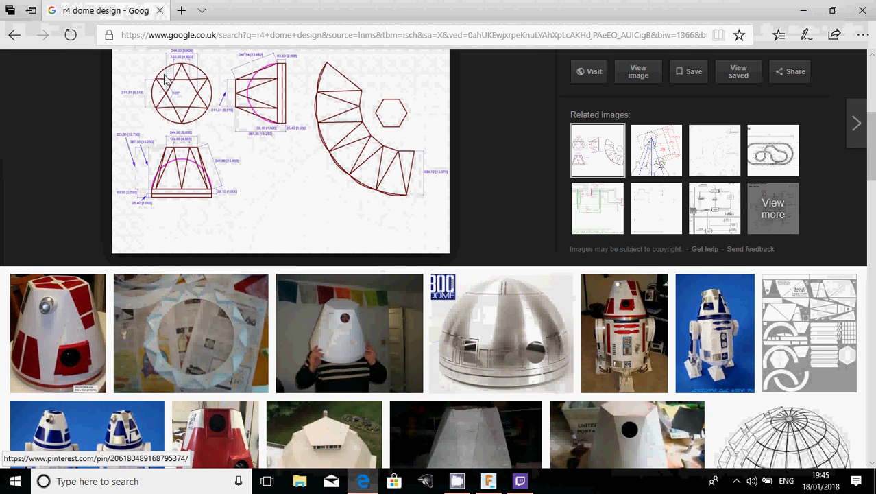
{"action": "left_click", "coordinate": [805, 11]}
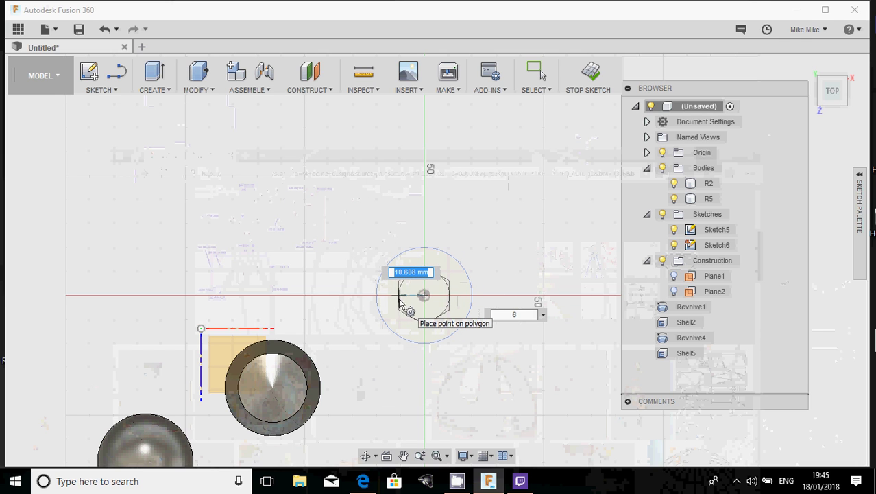
Place the inscribed hexagon and finish Sketch6.
{"action": "left_click", "coordinate": [399, 304]}
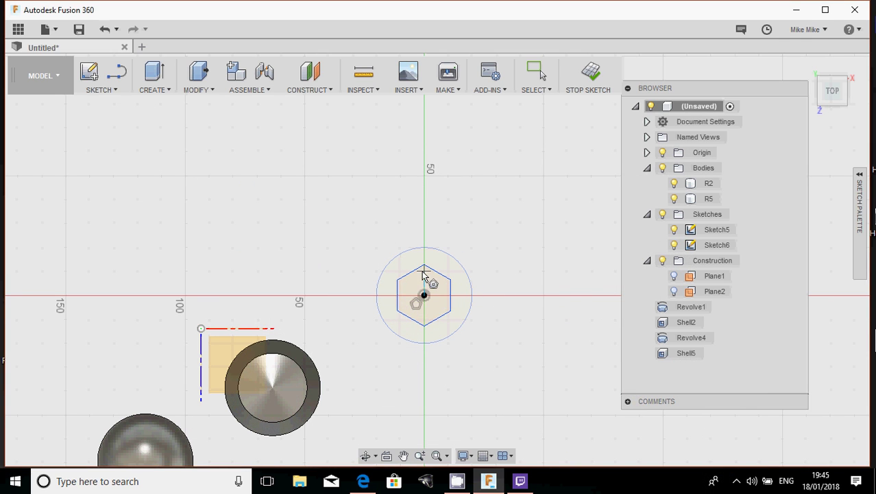
{"action": "scroll", "coordinate": [420, 275], "scroll_direction": "up", "scroll_amount": 5}
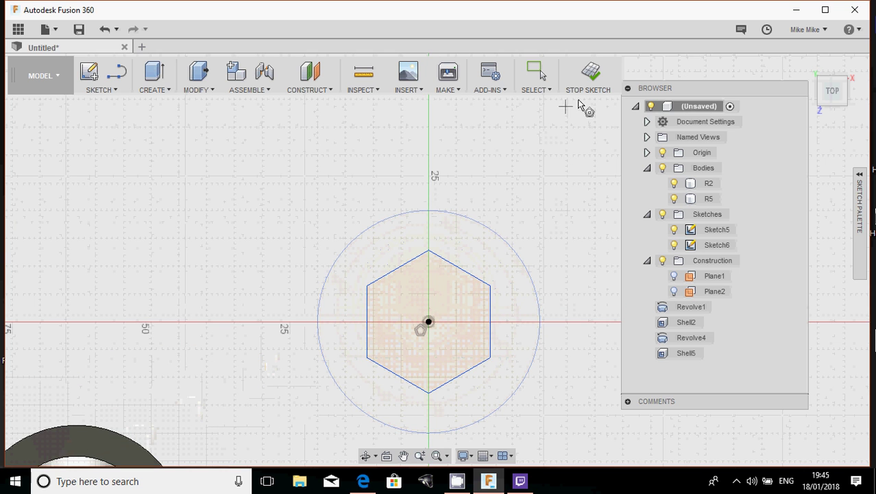
{"action": "left_click", "coordinate": [591, 73]}
{"action": "mouse_move", "coordinate": [413, 289]}
{"action": "middle_mouse_down", "text": "shift"}
{"action": "mouse_move", "coordinate": [411, 298]}
{"action": "mouse_move", "coordinate": [408, 245]}
{"action": "middle_mouse_up", "text": "shift"}
{"action": "middle_click_drag", "start_coordinate": [371, 299], "coordinate": [378, 399], "text": "shift"}
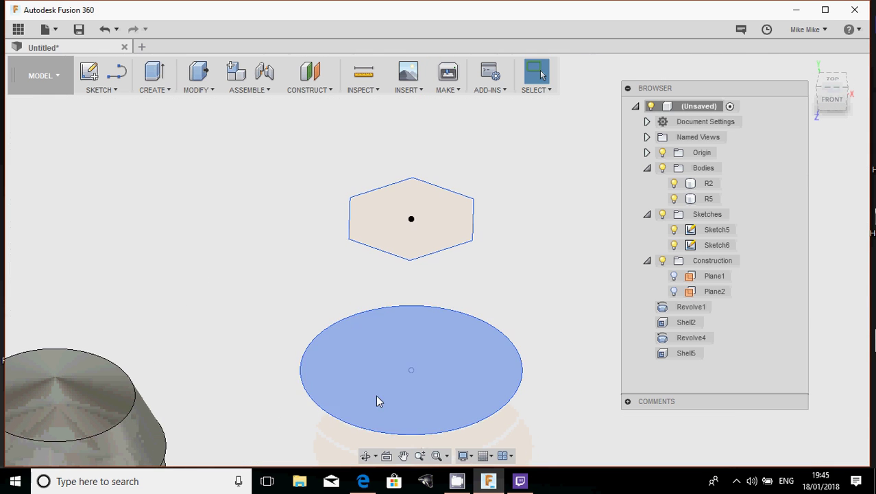
Select and deselect the hexagon profile while orbiting to view both profiles.
{"action": "left_click", "coordinate": [389, 241]}
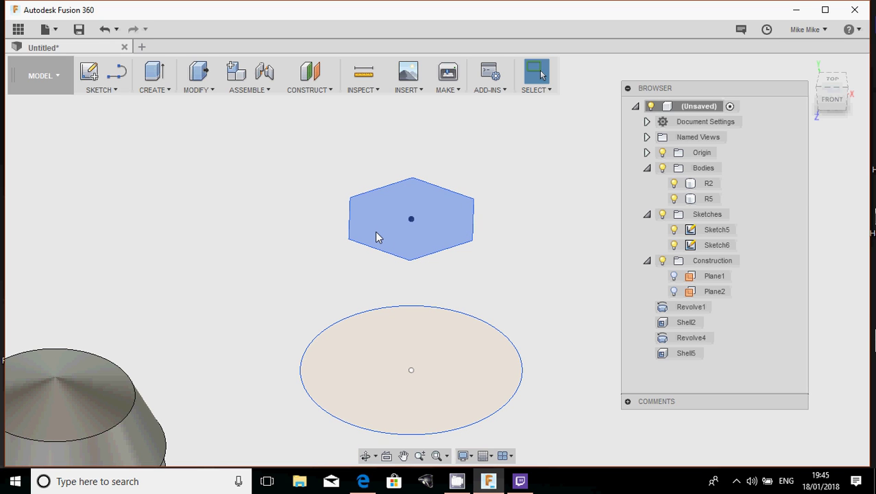
{"action": "left_click", "coordinate": [269, 229]}
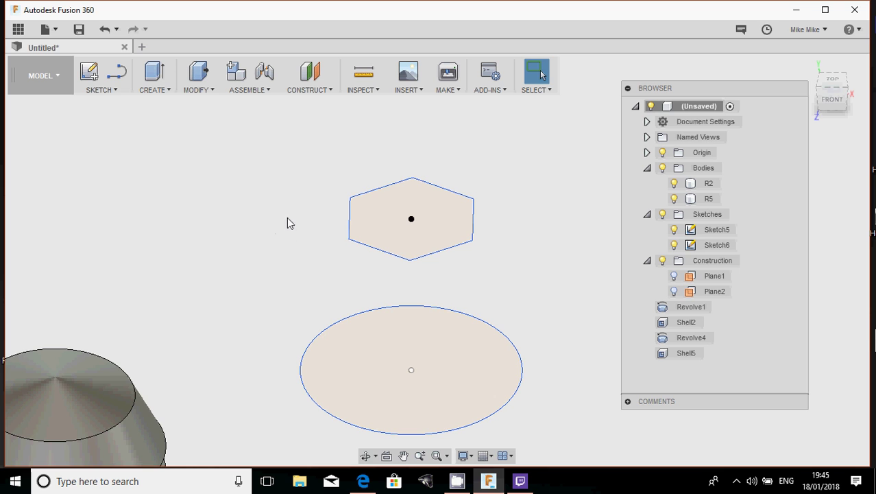
{"action": "middle_click_drag", "start_coordinate": [286, 217], "coordinate": [280, 197], "text": "shift"}
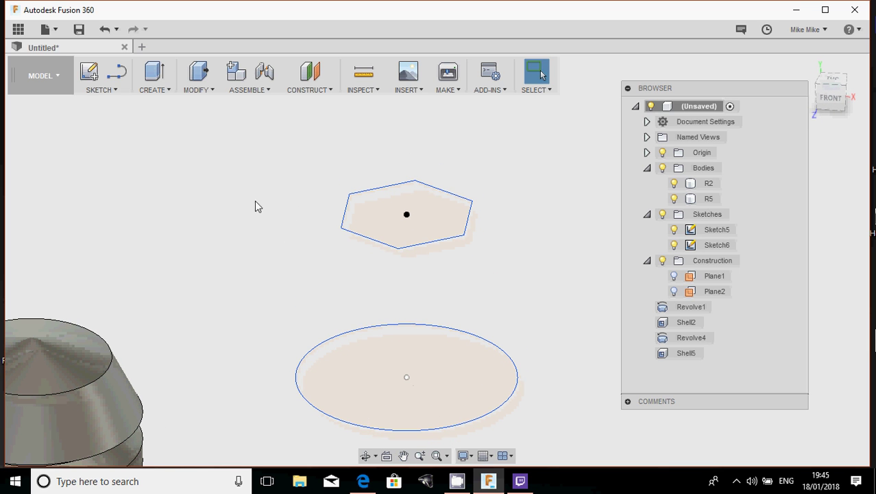
{"action": "middle_click_drag", "start_coordinate": [211, 192], "coordinate": [231, 188], "text": "shift"}
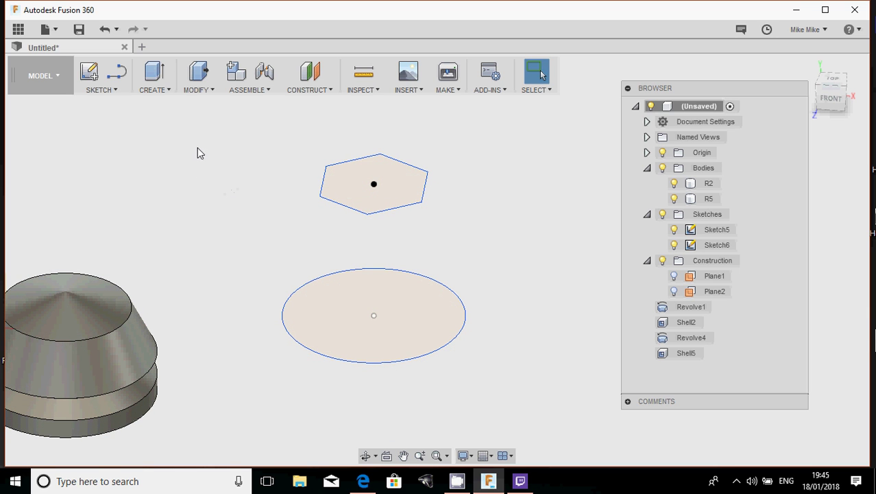
{"action": "left_click", "coordinate": [156, 91]}
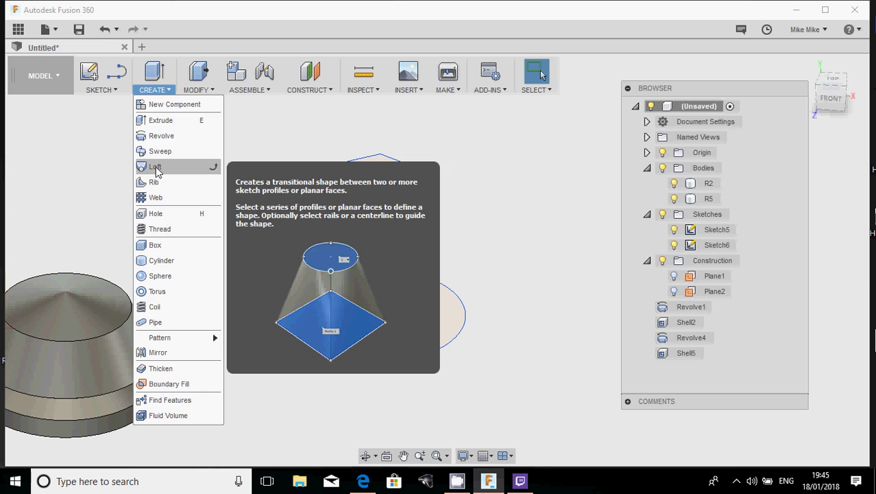
Preview a New Body loft from the circle as Profile 1 to the hexagon as Profile 2.
{"action": "left_click", "coordinate": [155, 168]}
{"action": "left_click", "coordinate": [315, 329]}
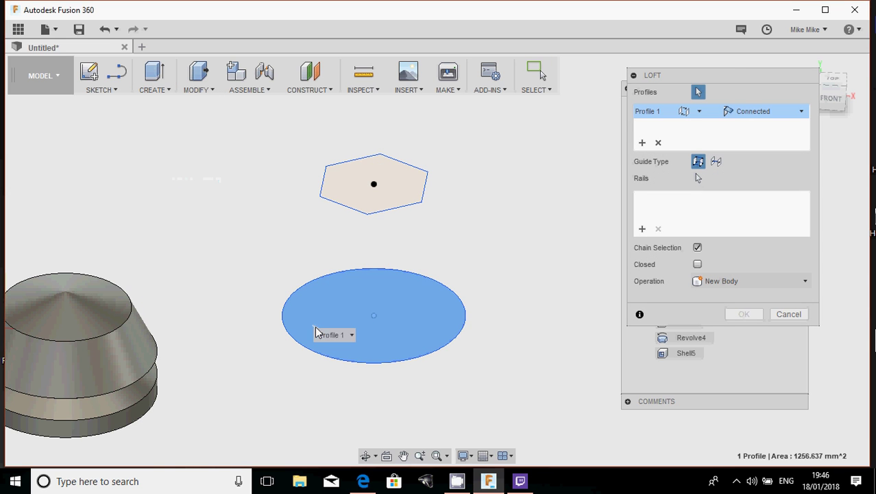
{"action": "left_click", "coordinate": [352, 184]}
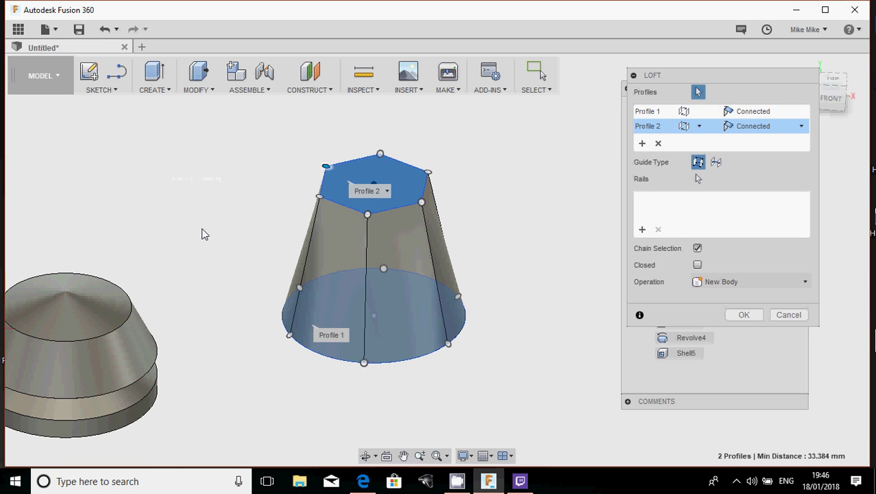
{"action": "middle_click_drag", "start_coordinate": [201, 234], "coordinate": [216, 209], "text": "shift"}
{"action": "left_click", "coordinate": [363, 481]}
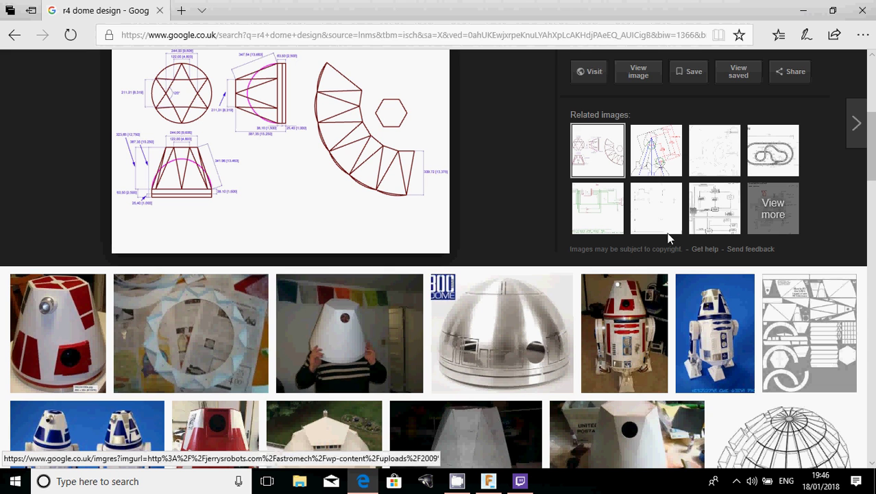
{"action": "left_click", "coordinate": [804, 10]}
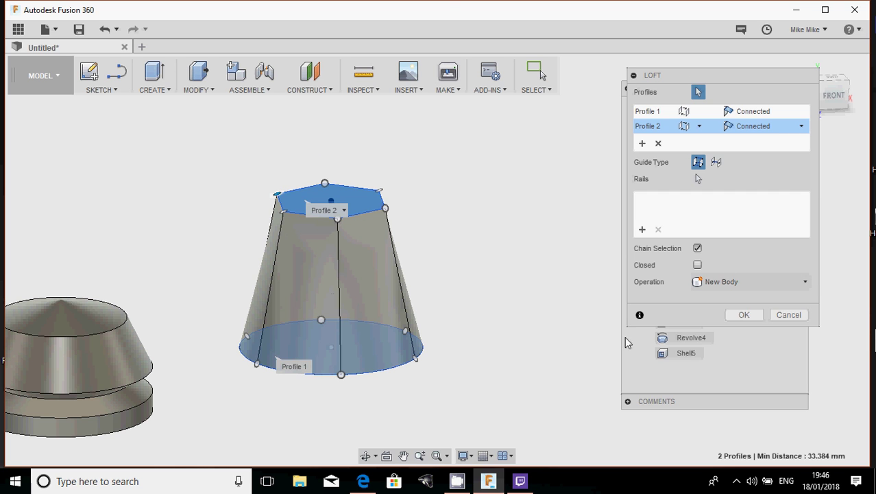
Cancel the hexagon-topped loft, leaving the circle and hexagon sketches unjoined.
{"action": "left_click", "coordinate": [789, 314]}
{"action": "mouse_move", "coordinate": [412, 261]}
{"action": "middle_mouse_down", "text": "shift"}
{"action": "mouse_move", "coordinate": [413, 273]}
{"action": "mouse_move", "coordinate": [428, 272]}
{"action": "middle_mouse_up", "text": "shift"}
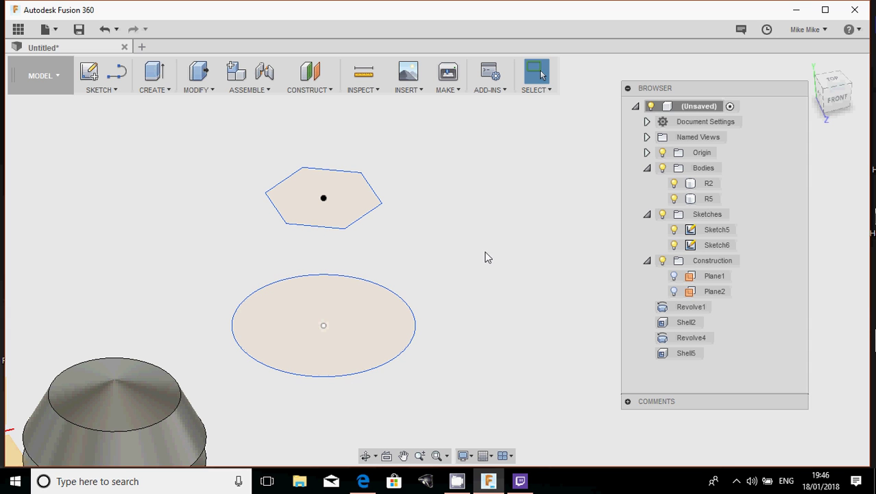
Loft the circle to a single hexagon corner point, creating cone Body5.
{"action": "middle_click_drag", "start_coordinate": [459, 246], "coordinate": [454, 227], "text": "shift"}
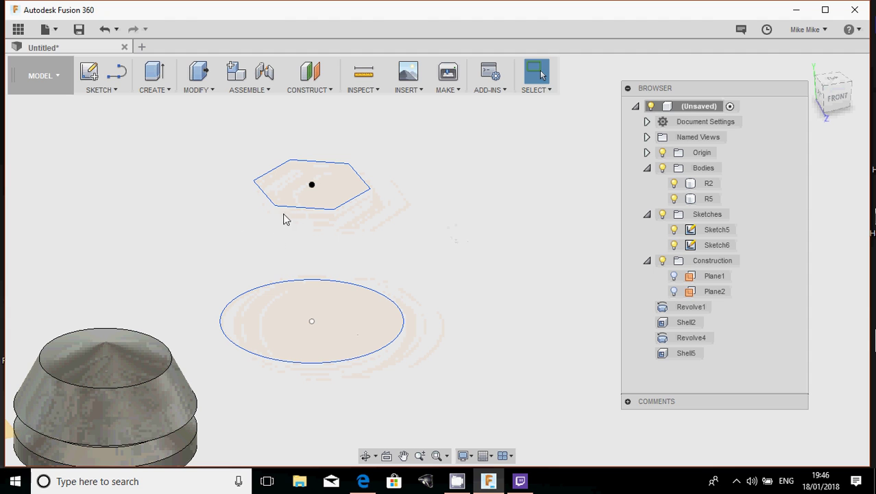
{"action": "left_click", "coordinate": [157, 93]}
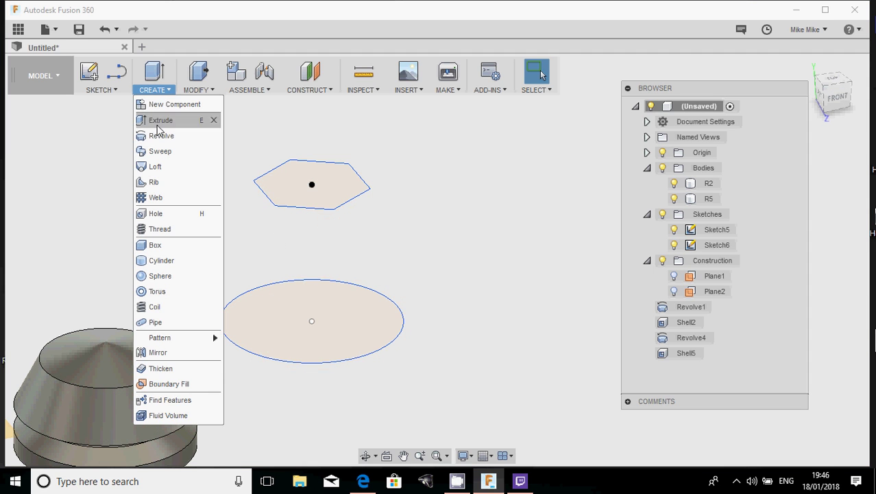
{"action": "left_click", "coordinate": [157, 167]}
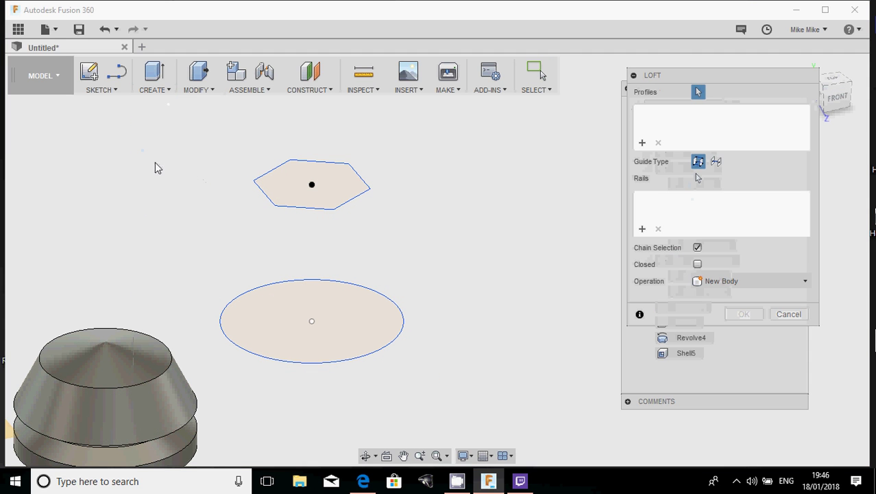
{"action": "left_click", "coordinate": [262, 318]}
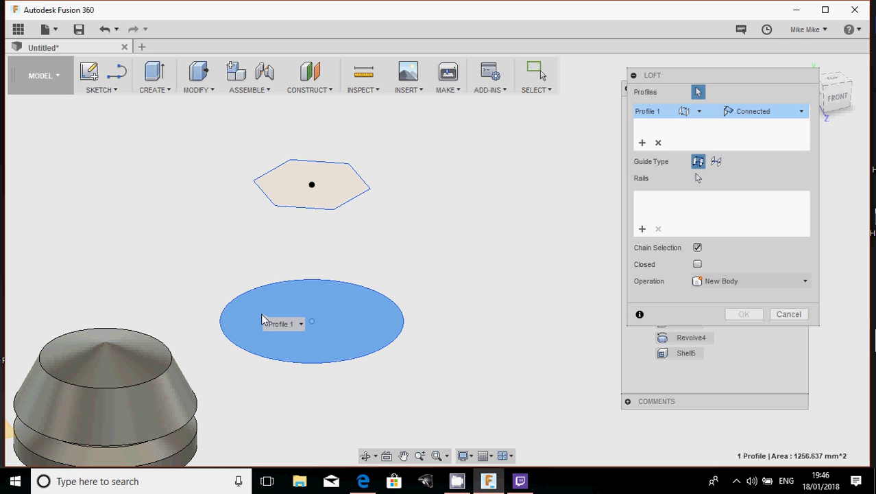
{"action": "left_click", "coordinate": [333, 211]}
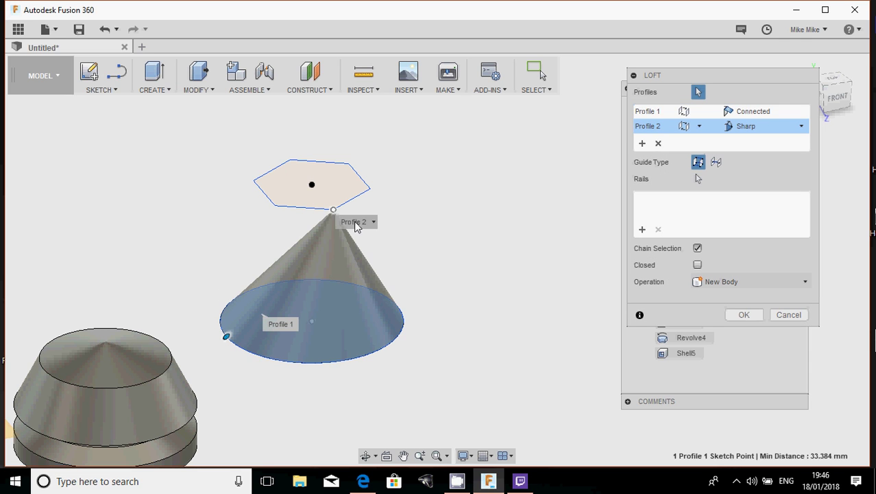
{"action": "mouse_move", "coordinate": [461, 246]}
{"action": "middle_mouse_down", "text": "shift"}
{"action": "mouse_move", "coordinate": [465, 274]}
{"action": "mouse_move", "coordinate": [438, 258]}
{"action": "mouse_move", "coordinate": [336, 241]}
{"action": "middle_mouse_up", "text": "shift"}
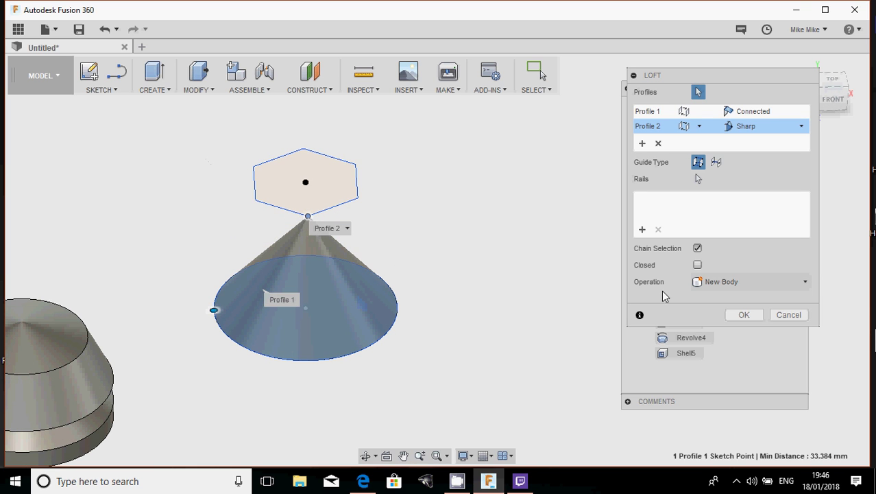
{"action": "left_click", "coordinate": [744, 315]}
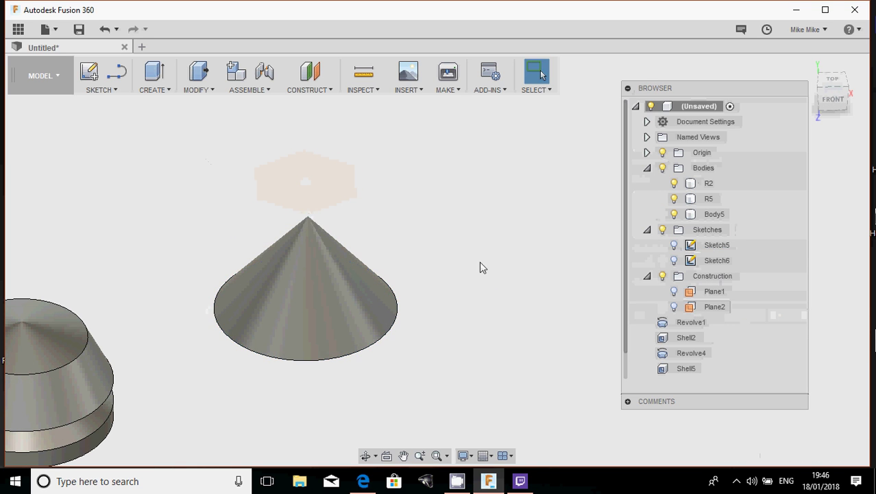
Show Sketch5 and Sketch6 again, view the model from the top, and select Body5.
{"action": "middle_click_drag", "start_coordinate": [482, 266], "coordinate": [519, 222], "text": "shift"}
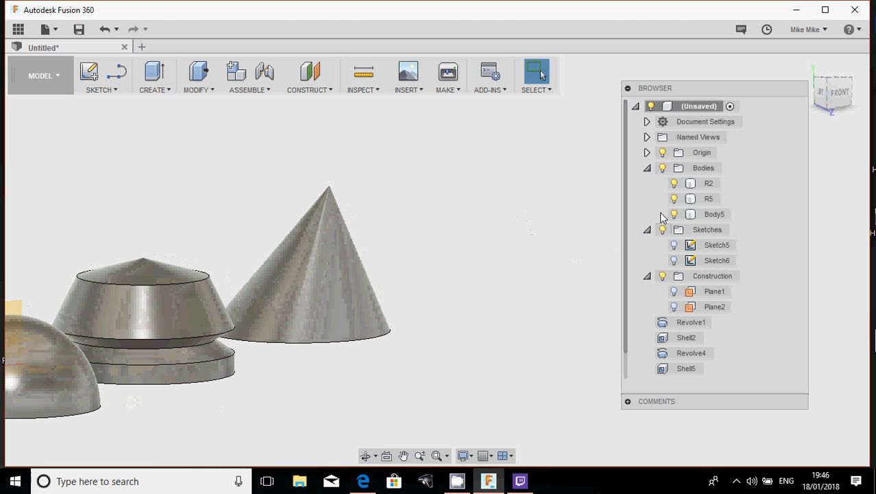
{"action": "left_click", "coordinate": [675, 261]}
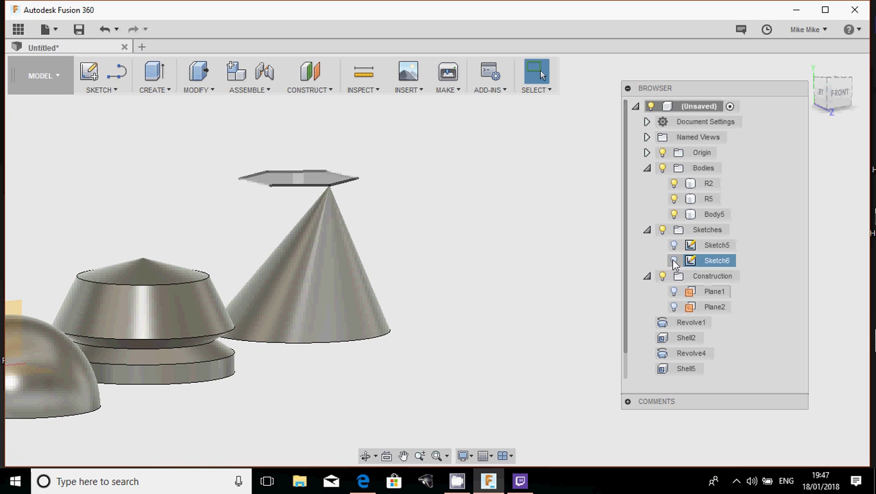
{"action": "left_click", "coordinate": [674, 245]}
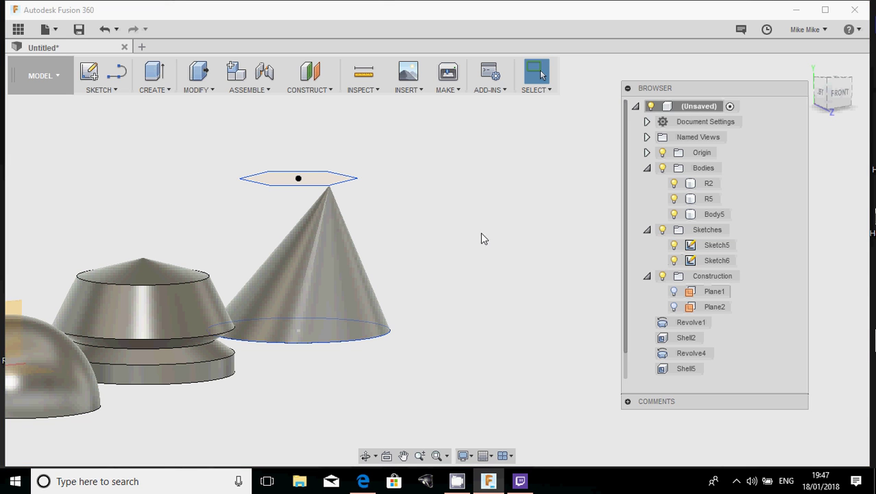
{"action": "middle_click_drag", "start_coordinate": [483, 239], "coordinate": [474, 288], "text": "shift"}
{"action": "key", "text": "Escape"}
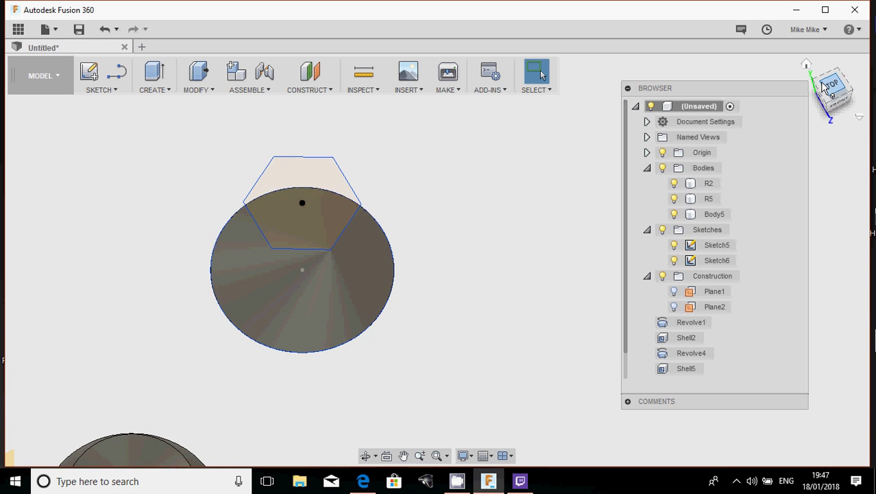
{"action": "left_click", "coordinate": [831, 86]}
{"action": "middle_click_drag", "start_coordinate": [264, 280], "coordinate": [254, 342]}
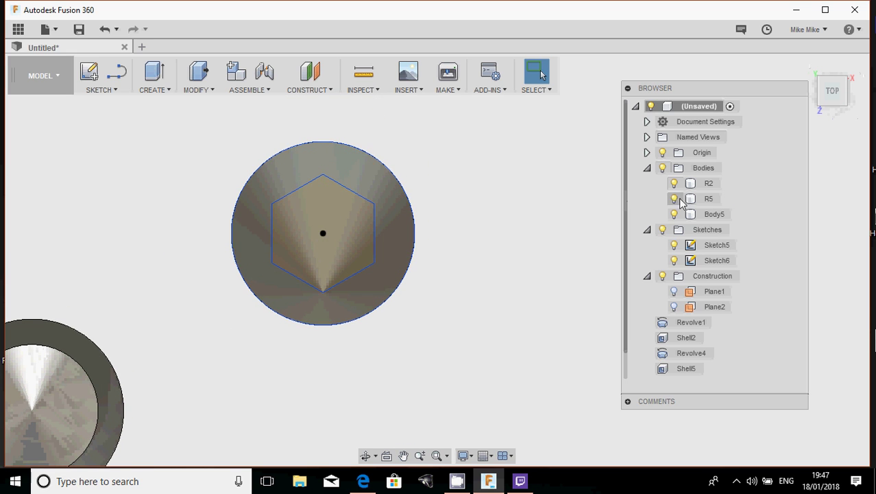
{"action": "left_click", "coordinate": [713, 215]}
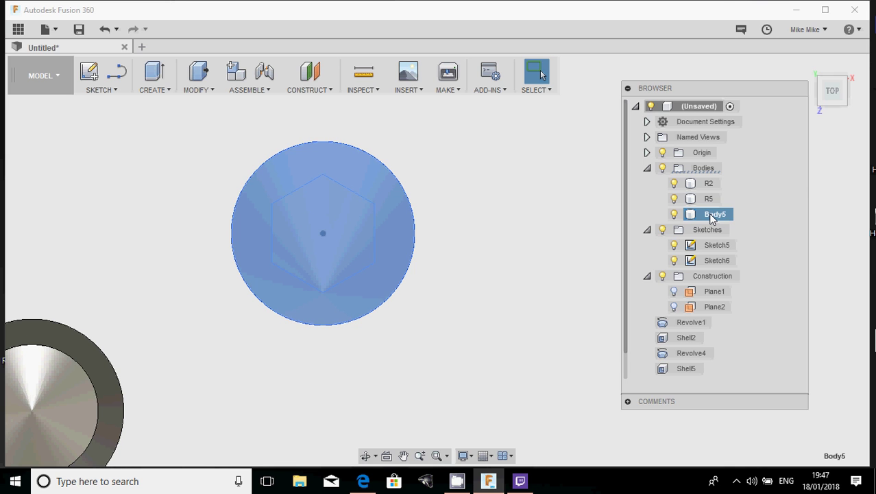
Copy Body5 and paste it as a new body.
{"action": "right_click", "coordinate": [714, 216]}
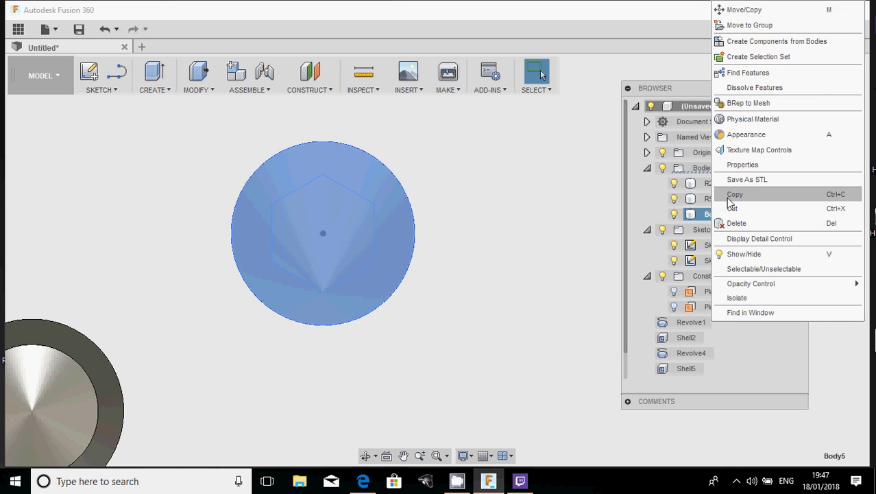
{"action": "left_click", "coordinate": [731, 196]}
{"action": "right_click", "coordinate": [726, 198]}
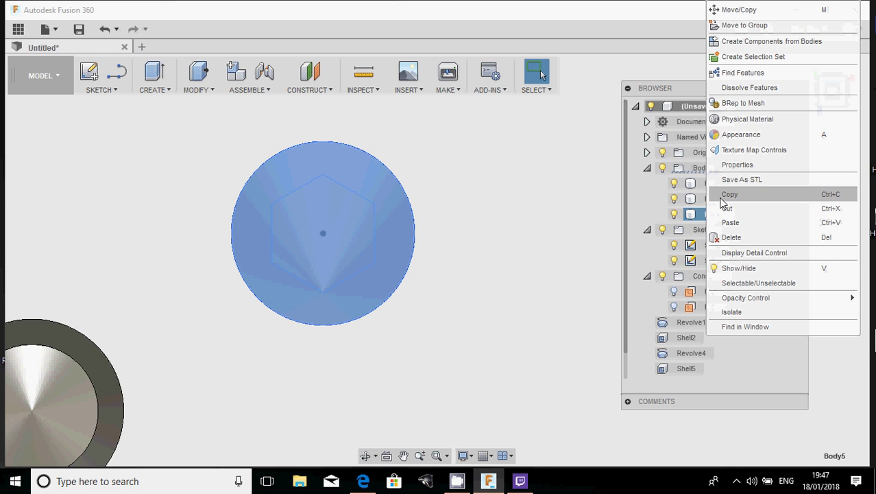
{"action": "left_click", "coordinate": [730, 223]}
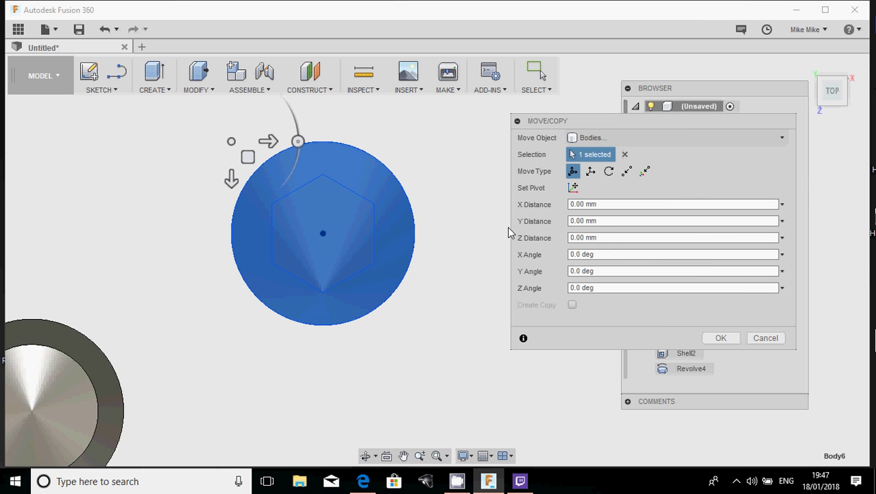
{"action": "left_click_drag", "start_coordinate": [579, 121], "coordinate": [540, 253]}
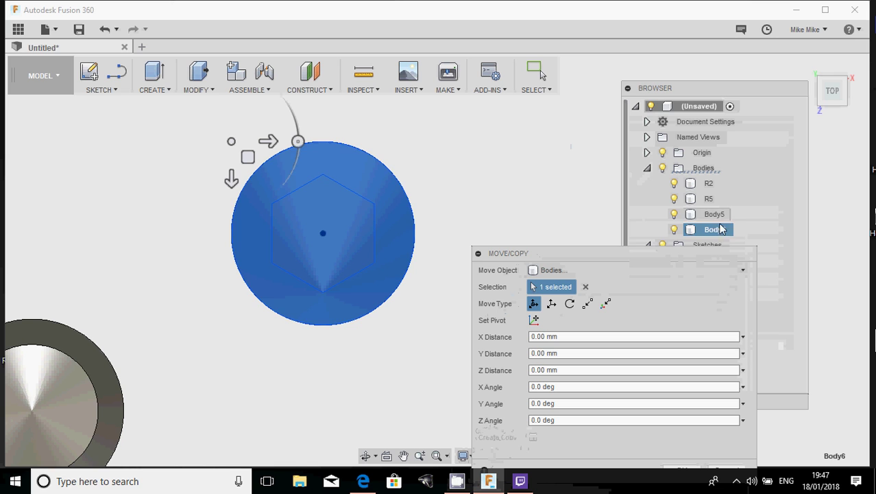
{"action": "left_click_drag", "start_coordinate": [607, 257], "coordinate": [604, 163]}
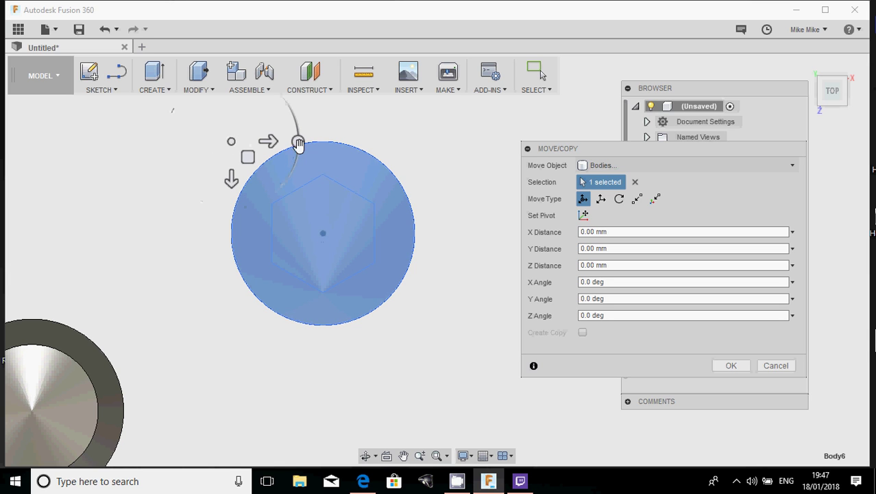
Rotate the pasted cone 60 degrees about Z around the cone's centre point pivot.
{"action": "left_click_drag", "start_coordinate": [298, 142], "coordinate": [266, 196]}
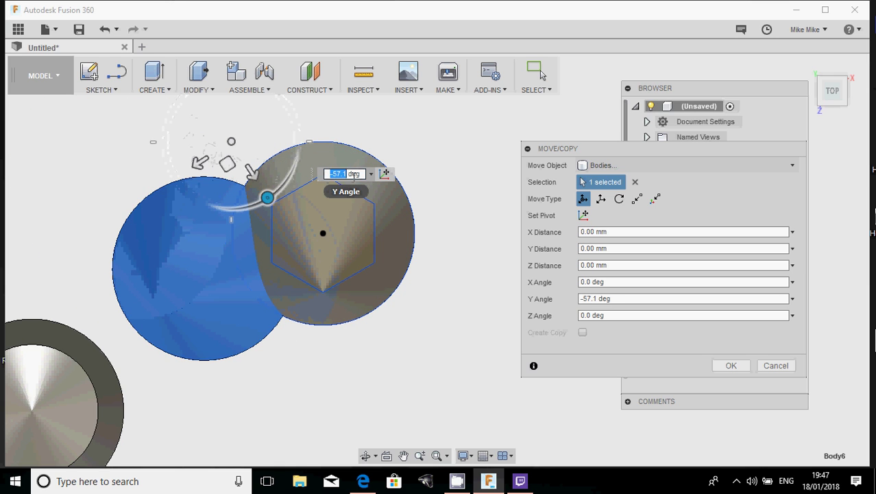
{"action": "type", "text": "0"}
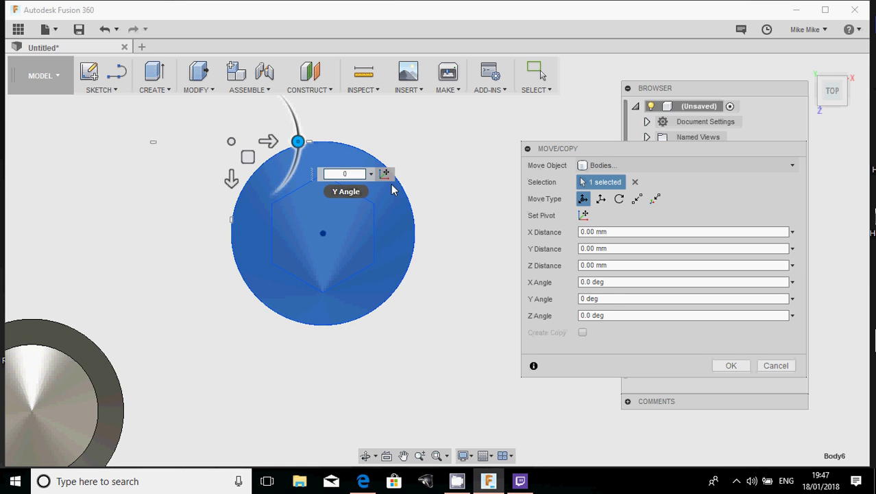
{"action": "left_click", "coordinate": [585, 216]}
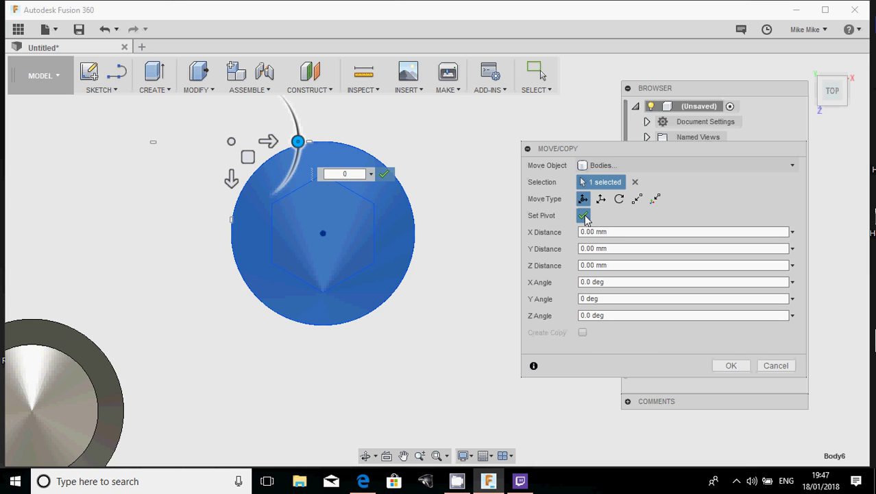
{"action": "left_click", "coordinate": [325, 234]}
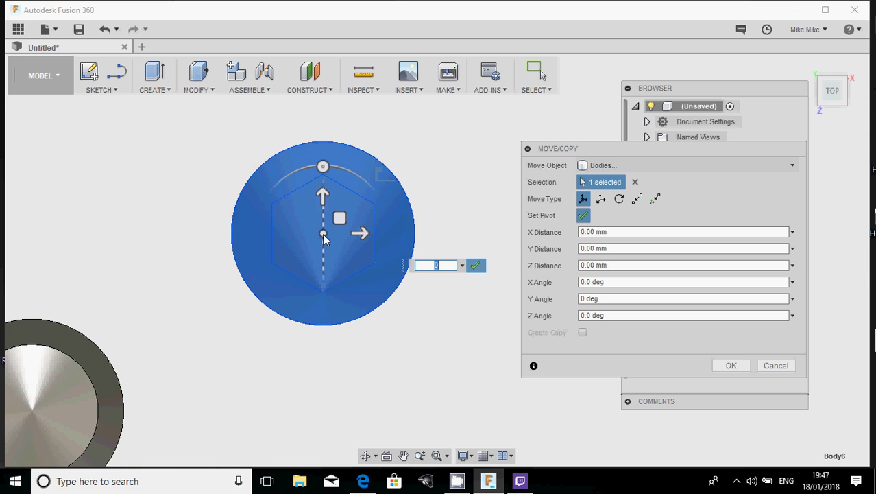
{"action": "left_click", "coordinate": [475, 265]}
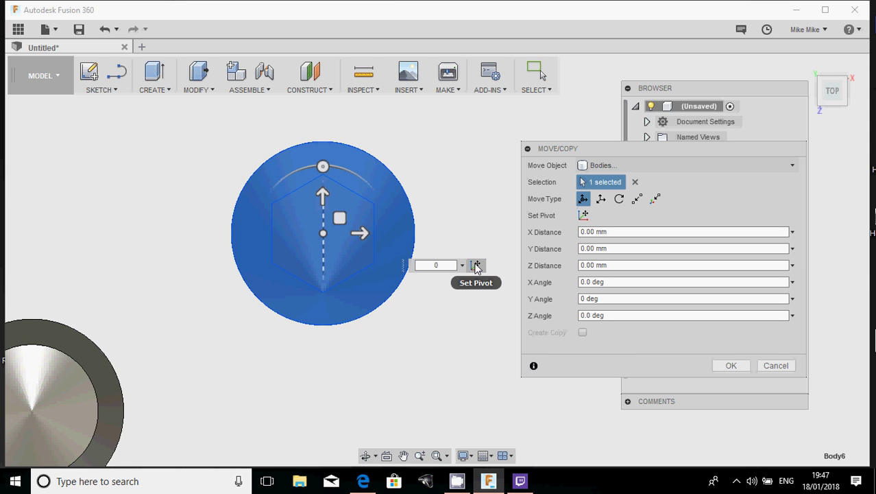
{"action": "left_click_drag", "start_coordinate": [323, 166], "coordinate": [289, 214]}
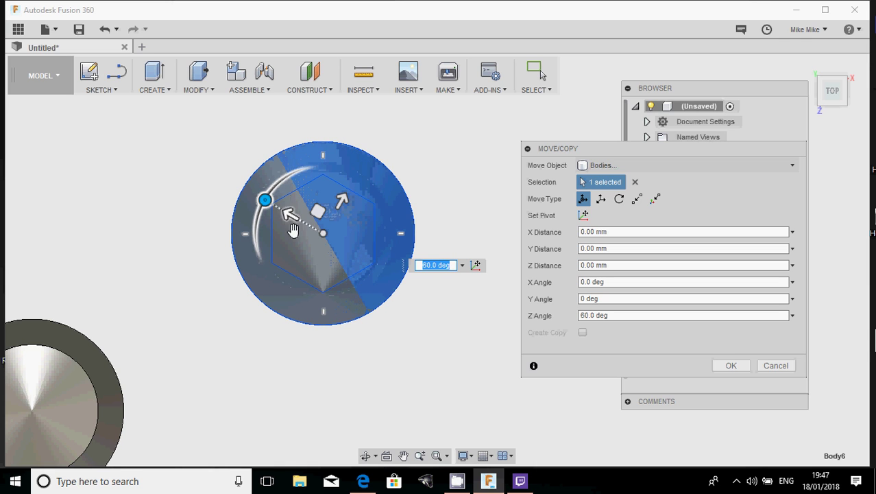
{"action": "left_click", "coordinate": [729, 367]}
{"action": "middle_click_drag", "start_coordinate": [444, 310], "coordinate": [489, 288], "text": "shift"}
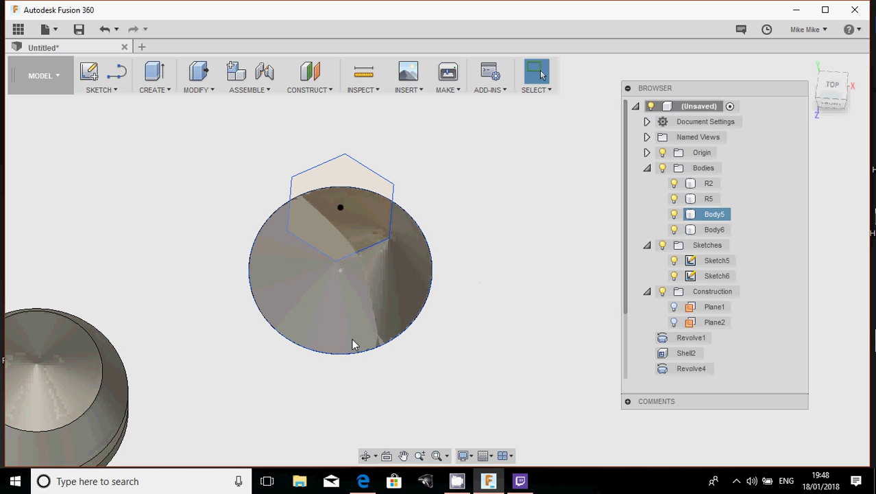
Select Body5 and Body6, start a move, then cancel it.
{"action": "left_click", "coordinate": [346, 314]}
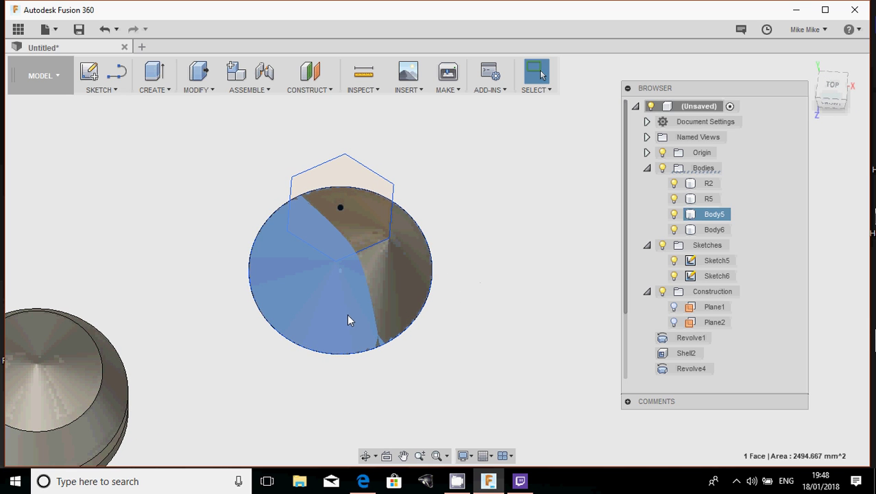
{"action": "left_click", "coordinate": [414, 305], "text": "ctrl"}
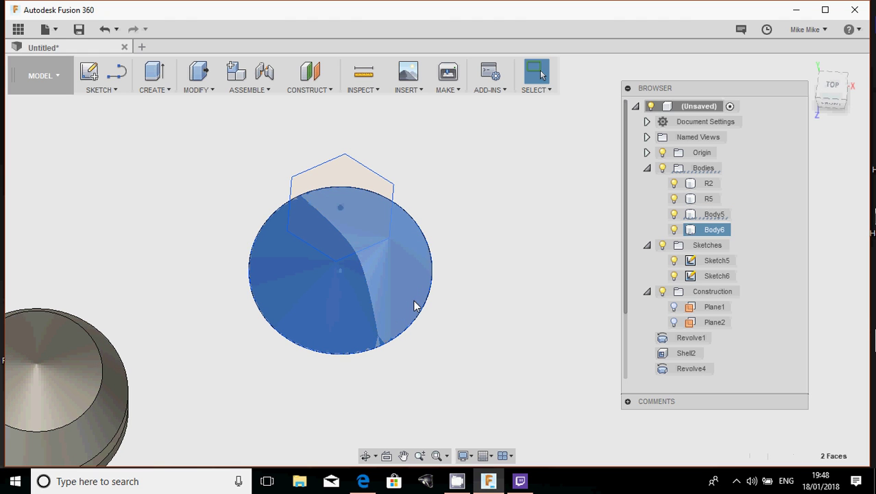
{"action": "left_click", "coordinate": [713, 215]}
{"action": "left_click", "coordinate": [713, 229], "text": "ctrl"}
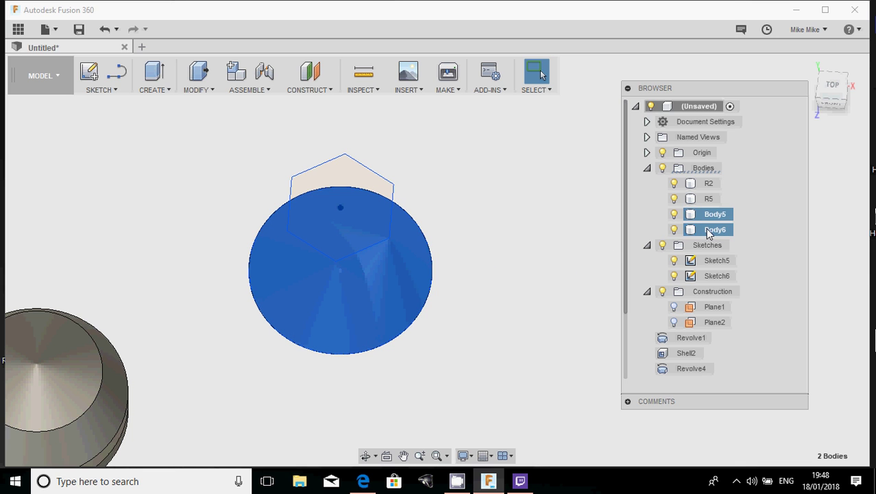
{"action": "right_click", "coordinate": [710, 233]}
{"action": "left_click", "coordinate": [730, 28]}
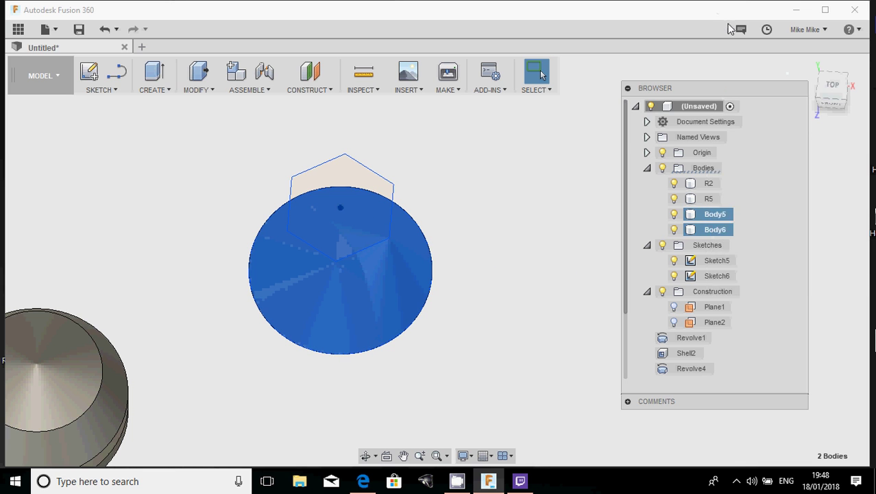
{"action": "left_click", "coordinate": [832, 85]}
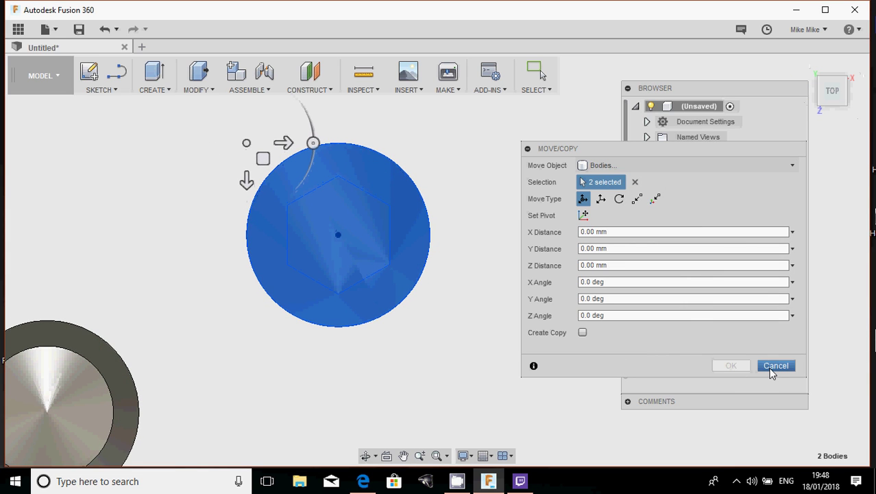
{"action": "left_click", "coordinate": [775, 367]}
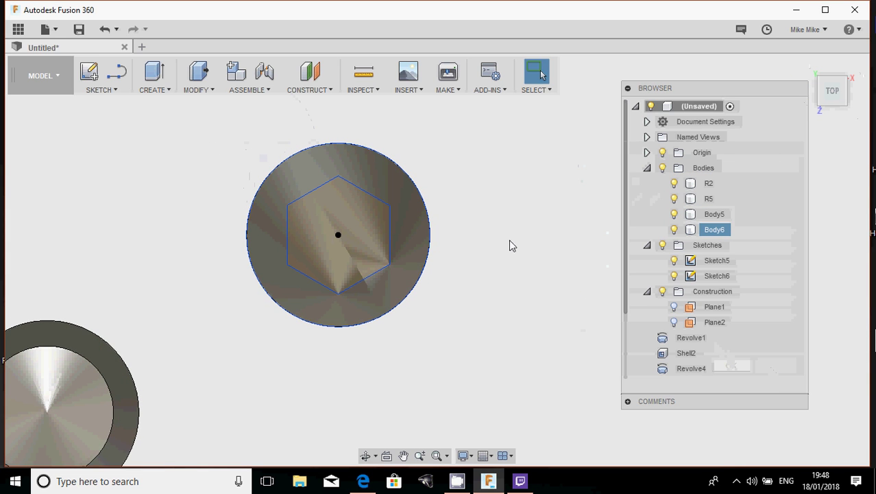
Copy Body5 and Body6 and paste them as two new bodies.
{"action": "left_click", "coordinate": [713, 215]}
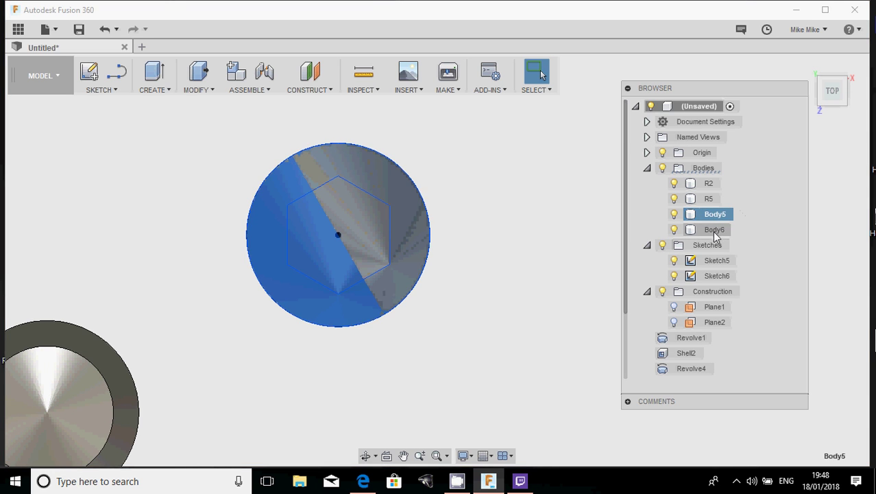
{"action": "left_click", "coordinate": [715, 231], "text": "ctrl"}
{"action": "right_click", "coordinate": [715, 231]}
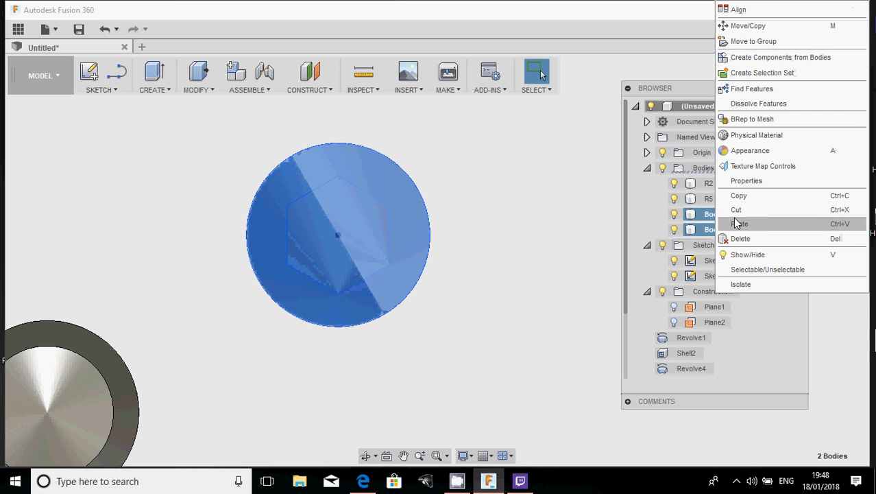
{"action": "left_click", "coordinate": [739, 199]}
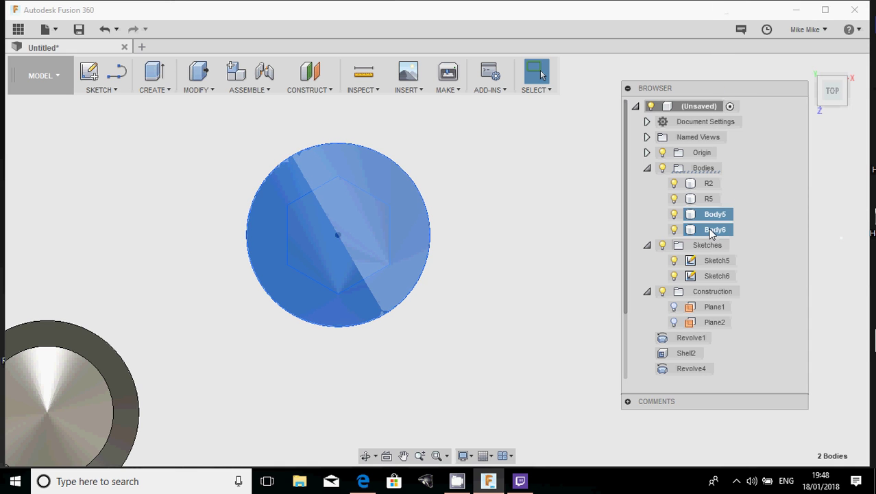
{"action": "right_click", "coordinate": [712, 232]}
{"action": "left_click", "coordinate": [734, 226]}
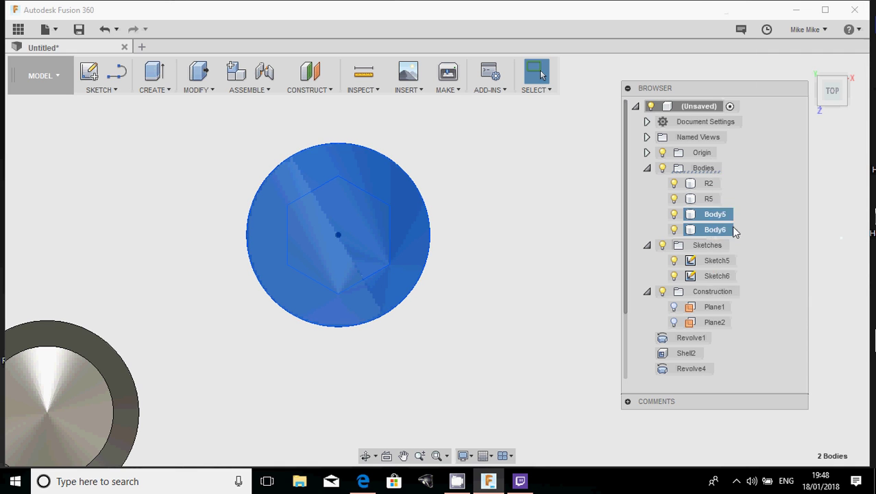
Rotate pasted Body7 and Body8 120 degrees about Z around the hexagon centre pivot.
{"action": "left_click_drag", "start_coordinate": [556, 152], "coordinate": [502, 320]}
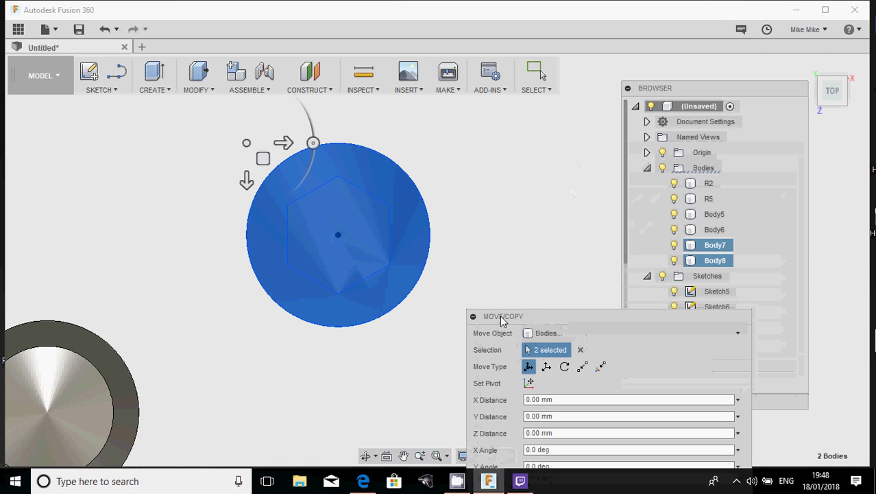
{"action": "left_click_drag", "start_coordinate": [610, 316], "coordinate": [617, 189]}
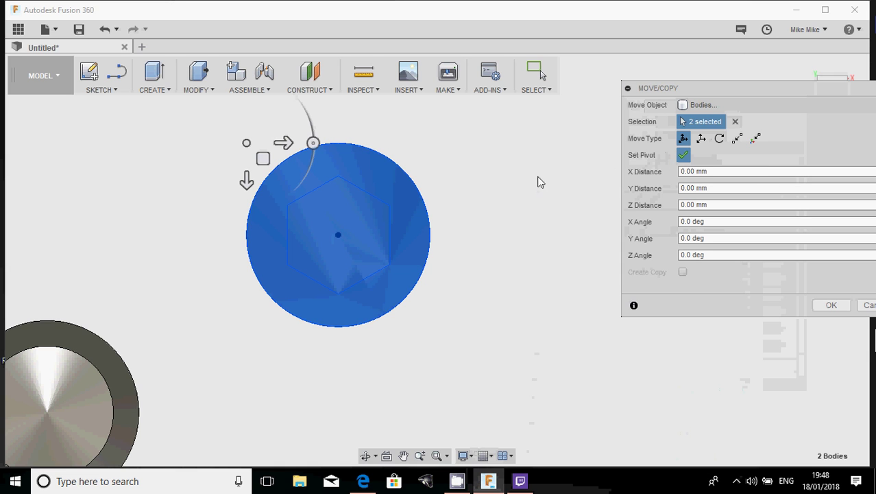
{"action": "left_click", "coordinate": [339, 235]}
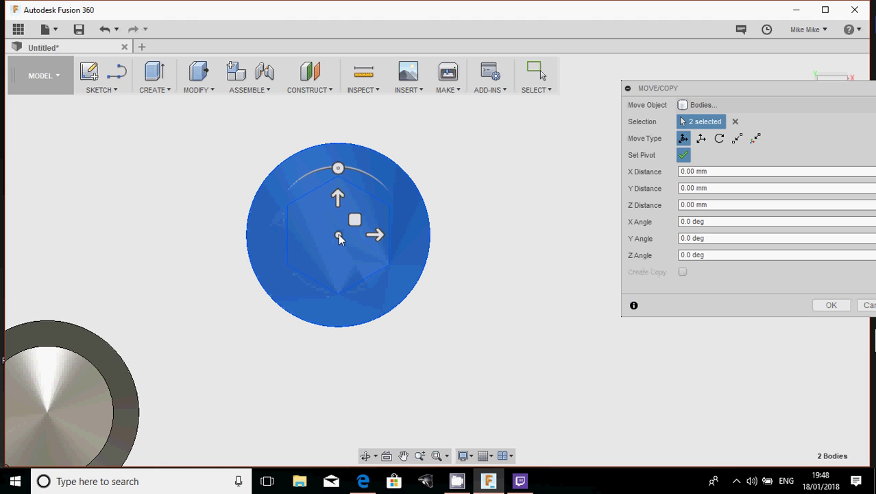
{"action": "left_click", "coordinate": [683, 156]}
{"action": "left_click", "coordinate": [338, 167]}
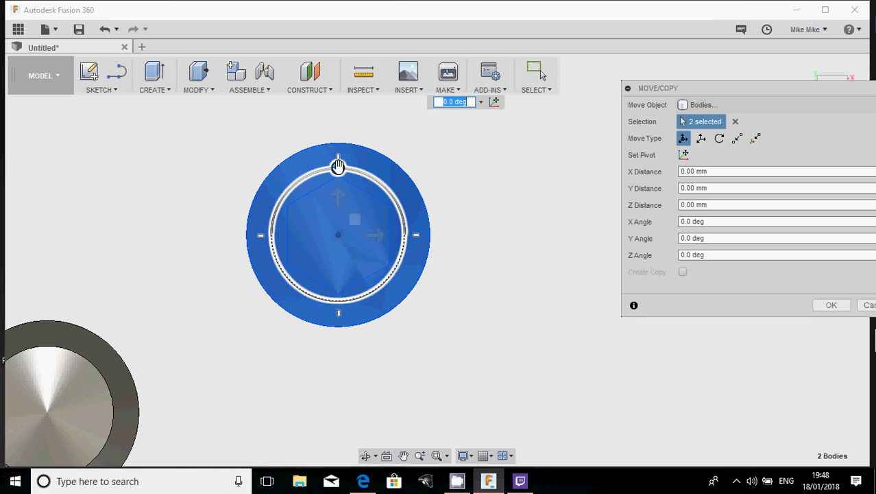
{"action": "left_click_drag", "start_coordinate": [338, 167], "coordinate": [302, 248]}
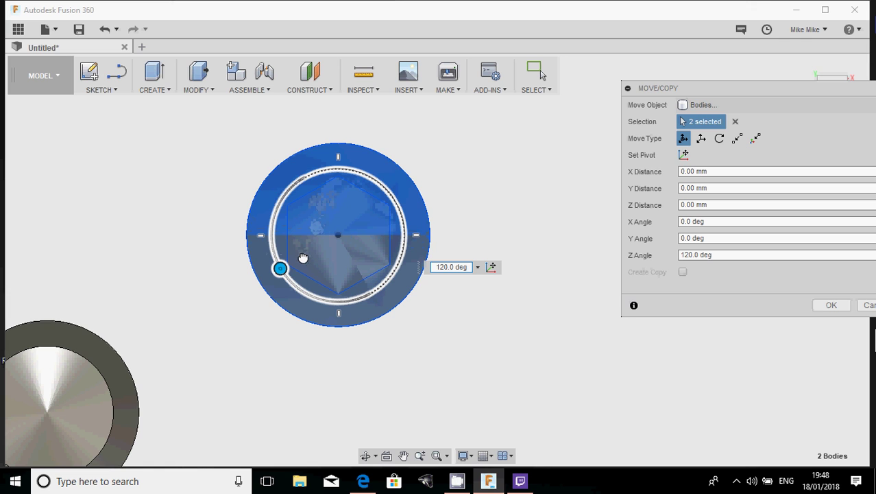
{"action": "left_click_drag", "start_coordinate": [301, 257], "coordinate": [302, 258]}
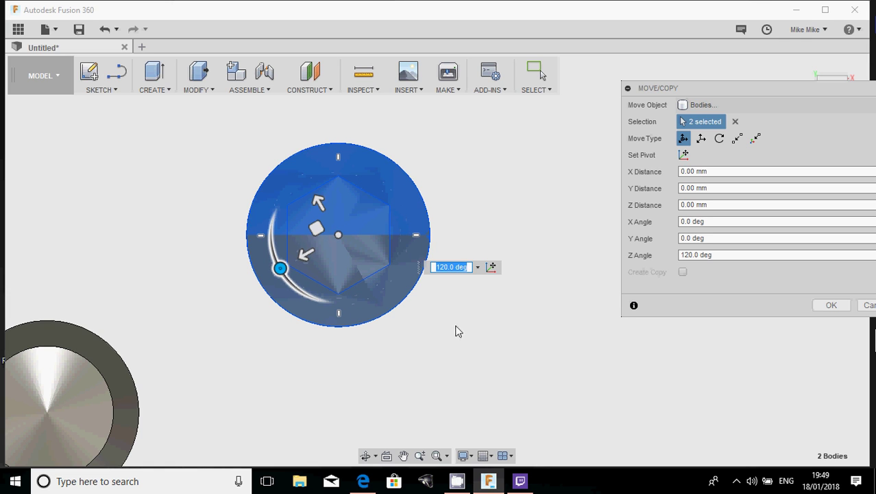
{"action": "left_click", "coordinate": [830, 306]}
{"action": "middle_click_drag", "start_coordinate": [476, 321], "coordinate": [352, 201], "text": "shift"}
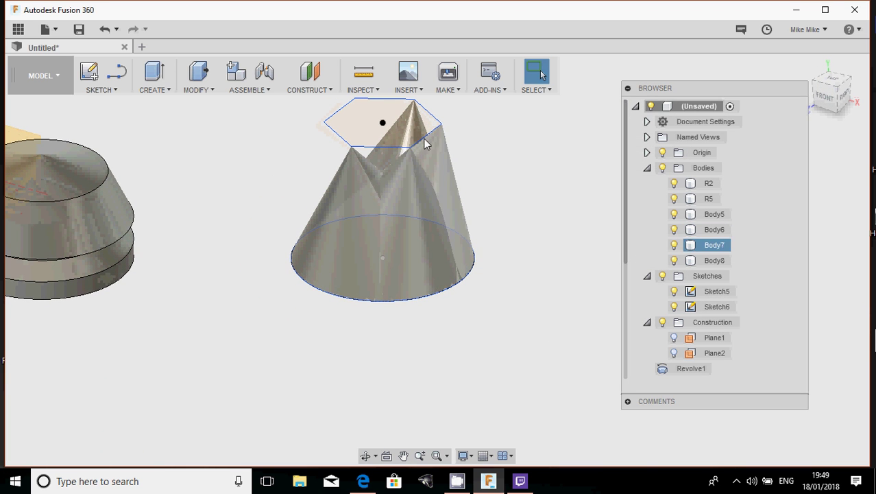
Select Body7 and Body8 and start the Move command with M.
{"action": "middle_click_drag", "start_coordinate": [269, 186], "coordinate": [292, 207], "text": "shift"}
{"action": "left_click", "coordinate": [713, 260]}
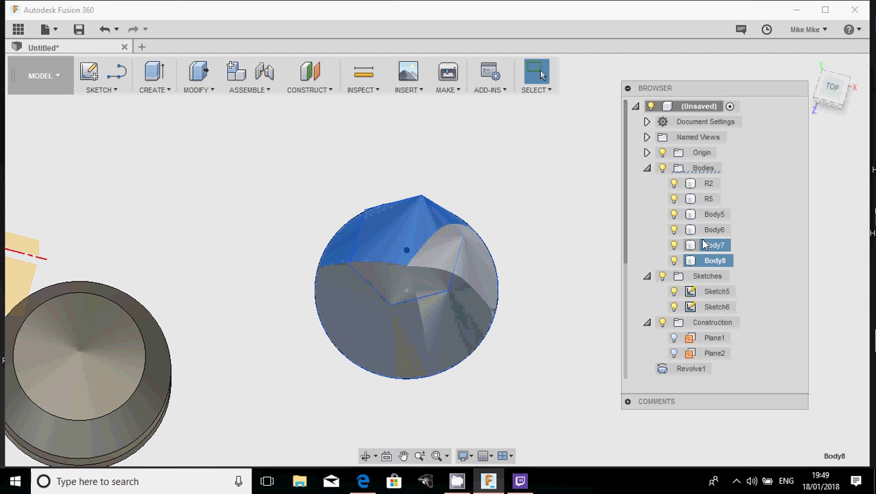
{"action": "left_click", "coordinate": [714, 245], "text": "ctrl"}
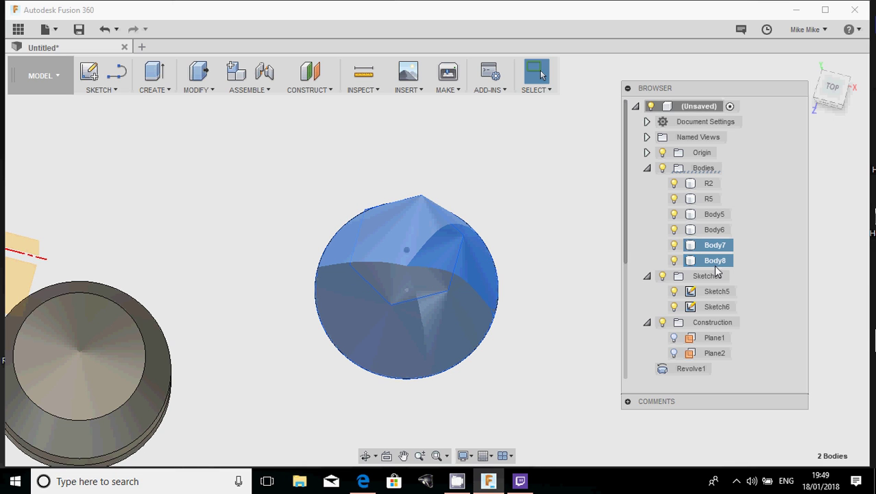
{"action": "key", "text": "m"}
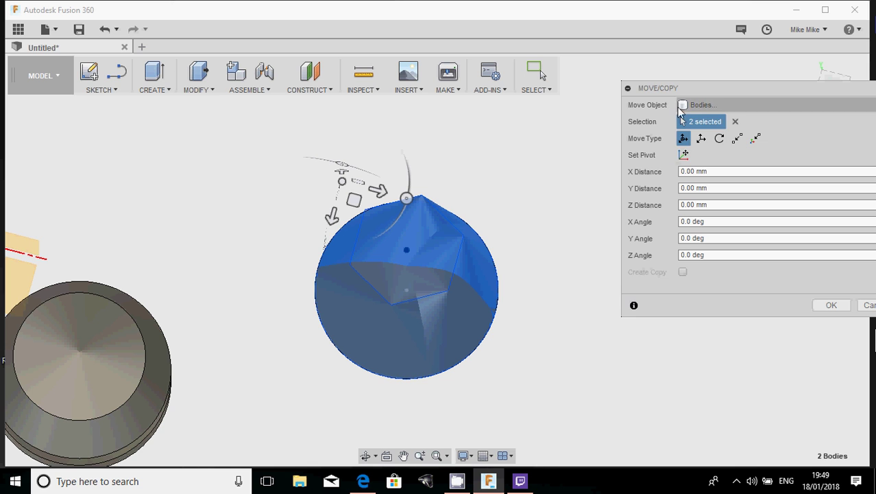
{"action": "left_click_drag", "start_coordinate": [702, 89], "coordinate": [690, 205]}
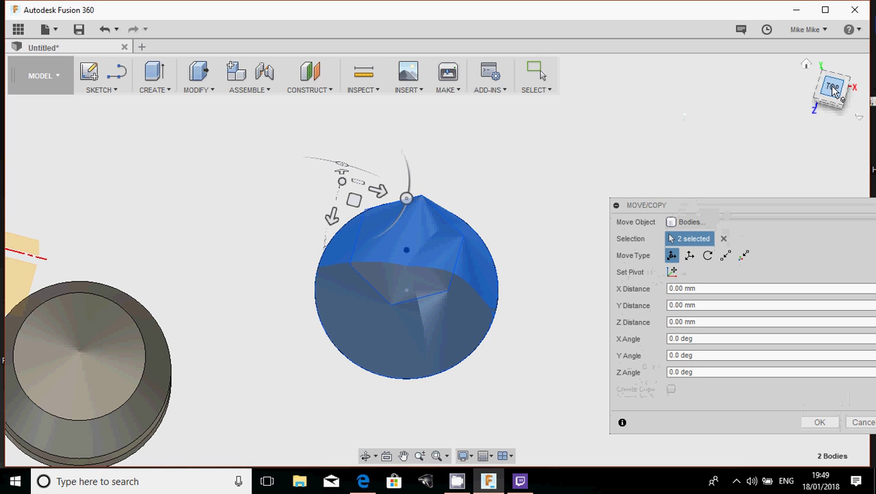
Rotate the cone pair 120 degrees about the hexagon centre pivot.
{"action": "left_click", "coordinate": [672, 272]}
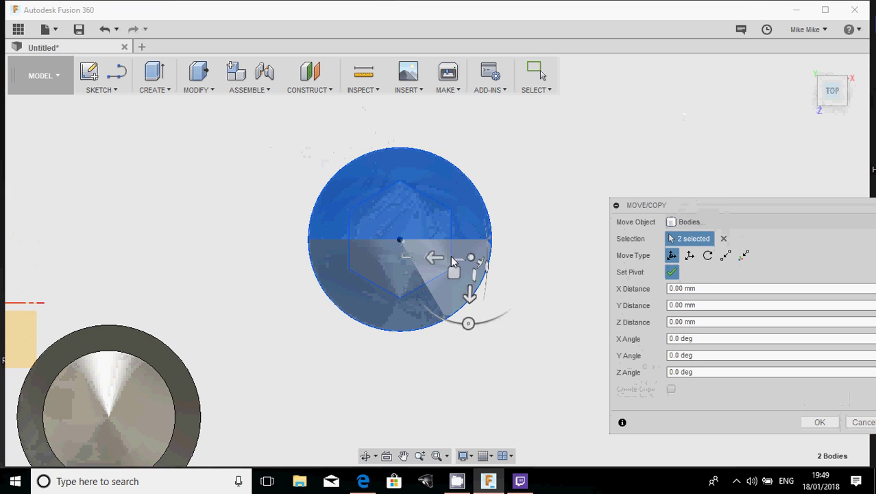
{"action": "left_click", "coordinate": [401, 240]}
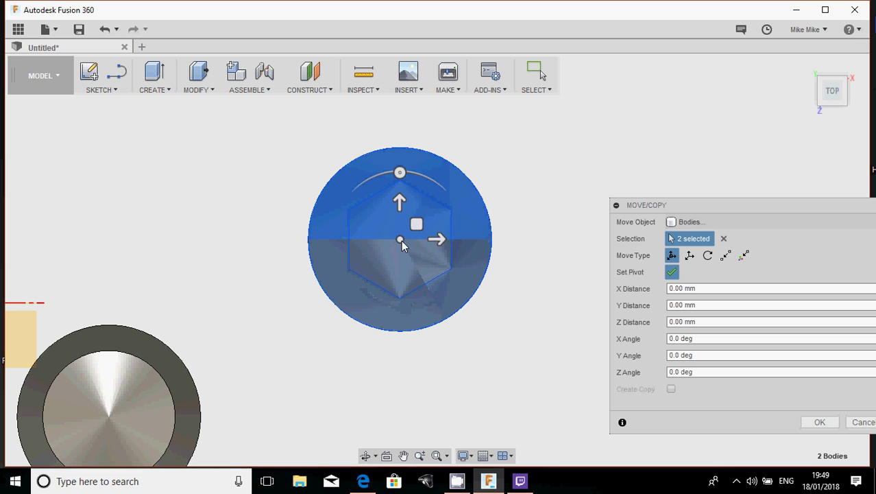
{"action": "left_click", "coordinate": [673, 272]}
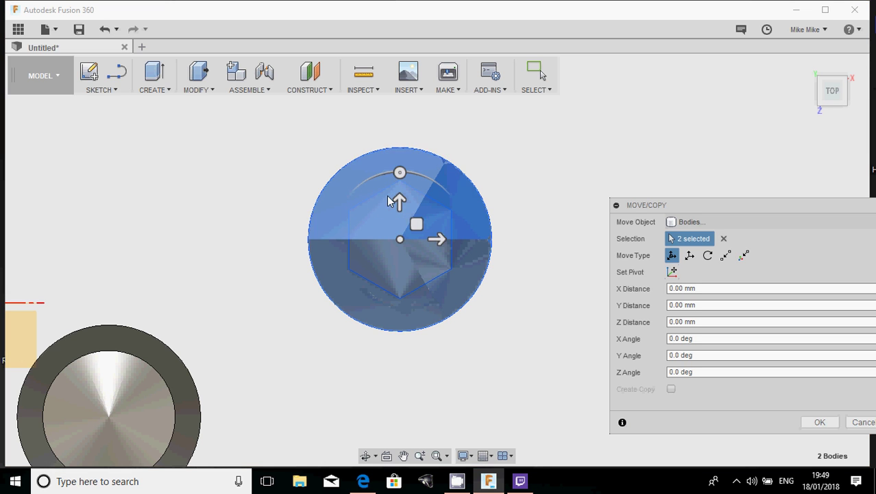
{"action": "left_click_drag", "start_coordinate": [400, 172], "coordinate": [322, 248]}
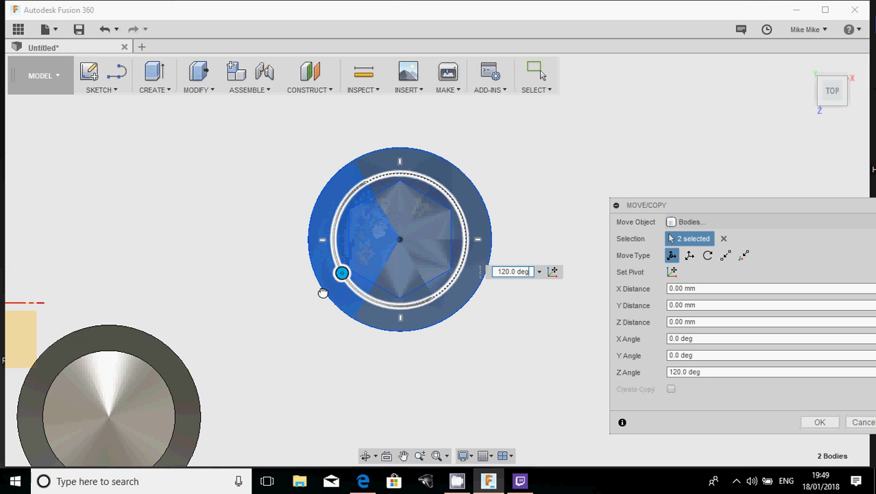
{"action": "left_click_drag", "start_coordinate": [323, 294], "coordinate": [325, 294]}
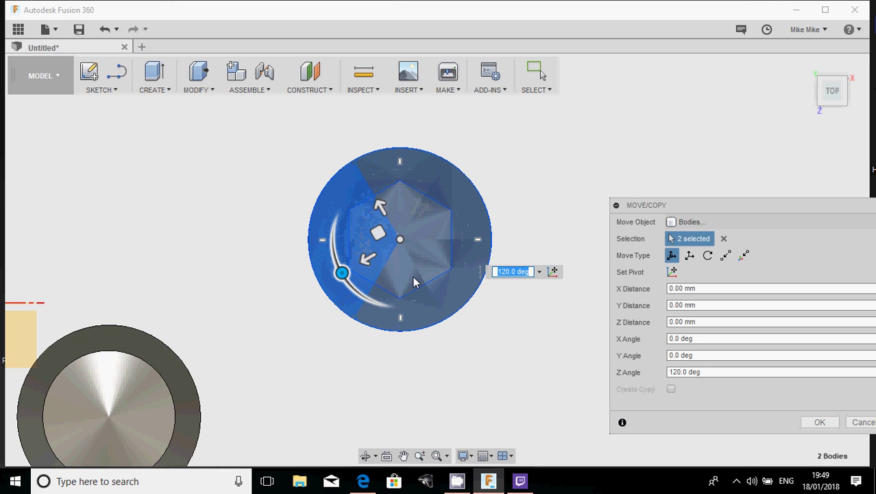
{"action": "left_click", "coordinate": [820, 423]}
{"action": "middle_click_drag", "start_coordinate": [521, 370], "coordinate": [362, 220], "text": "shift"}
{"action": "scroll", "coordinate": [325, 178], "scroll_direction": "up", "scroll_amount": 1}
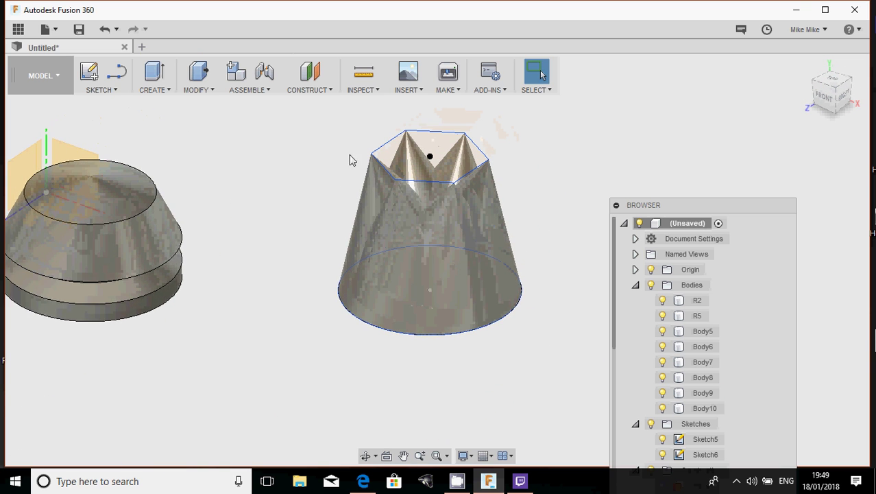
{"action": "scroll", "coordinate": [353, 162], "scroll_direction": "up", "scroll_amount": 1}
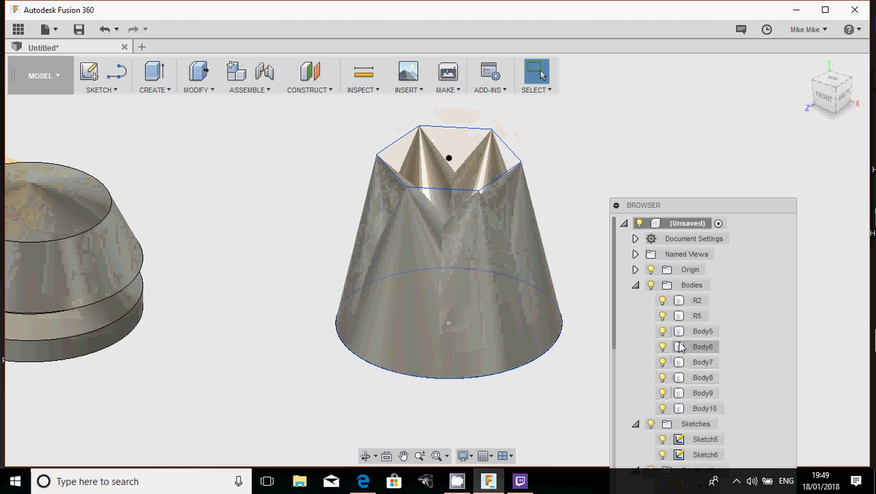
{"action": "left_click", "coordinate": [662, 409]}
{"action": "left_click", "coordinate": [663, 393]}
{"action": "left_click", "coordinate": [663, 378]}
{"action": "left_click", "coordinate": [662, 362]}
{"action": "left_click", "coordinate": [663, 346]}
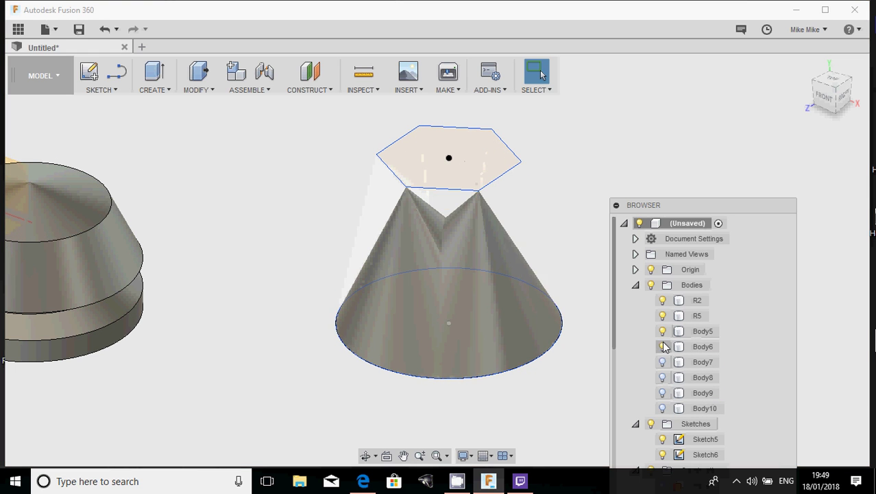
{"action": "left_click", "coordinate": [662, 332]}
{"action": "left_click", "coordinate": [662, 331]}
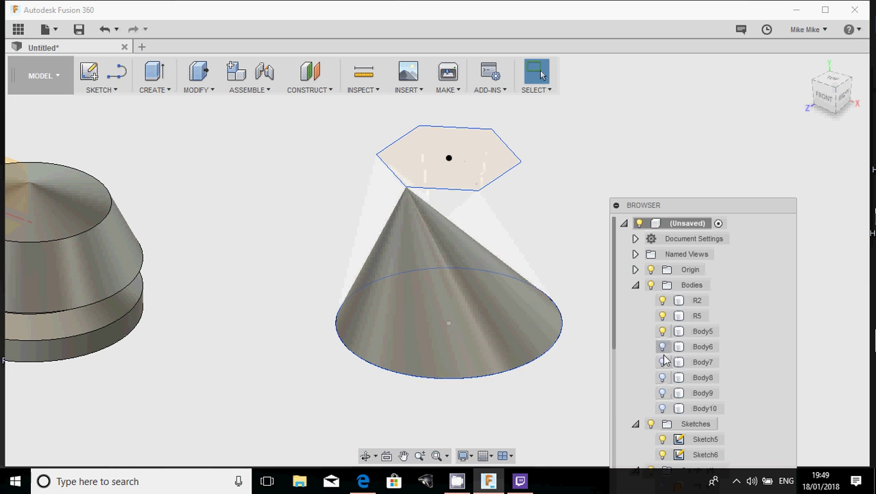
{"action": "left_click", "coordinate": [663, 347]}
{"action": "left_click", "coordinate": [662, 363]}
{"action": "left_click", "coordinate": [663, 378]}
{"action": "left_click", "coordinate": [662, 393]}
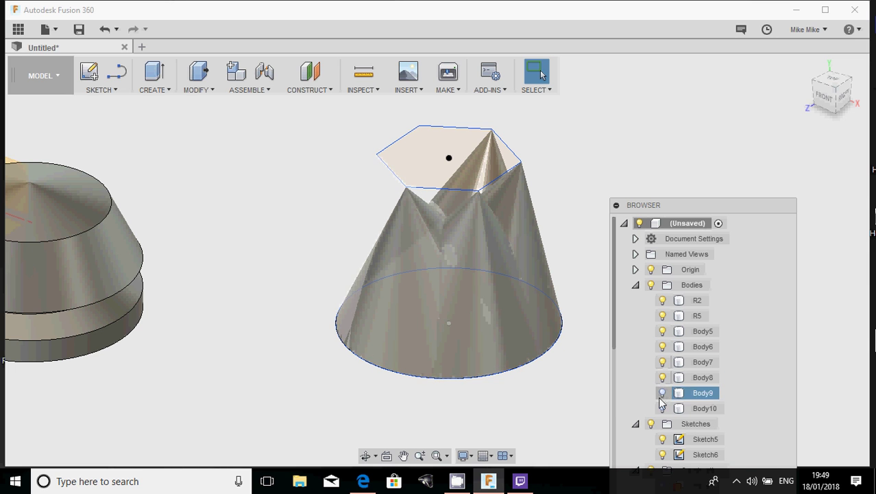
{"action": "left_click", "coordinate": [663, 409]}
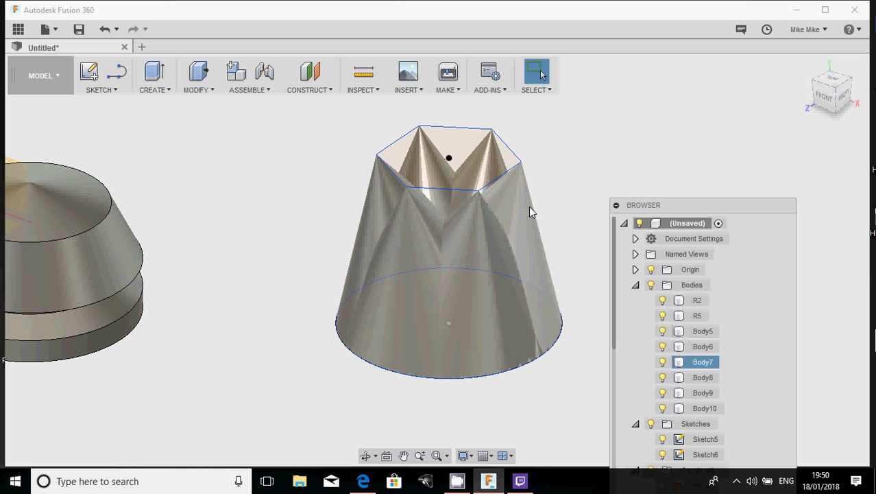
{"action": "middle_click_drag", "start_coordinate": [528, 206], "coordinate": [485, 161]}
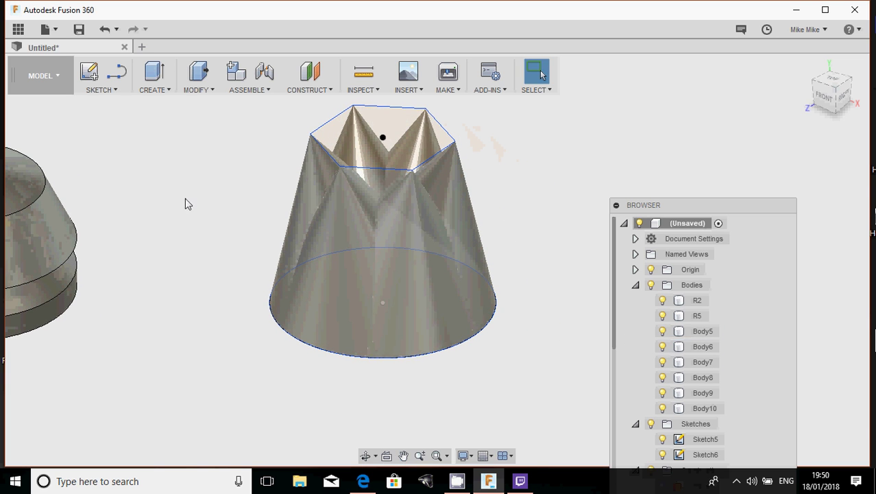
Join Body5–Body9 into target Body10 with a Join combine operation.
{"action": "left_click", "coordinate": [197, 95]}
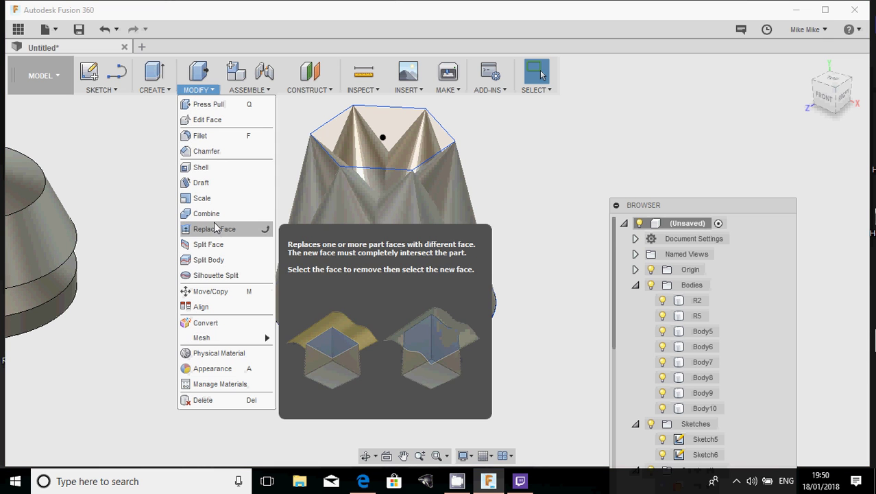
{"action": "left_click", "coordinate": [214, 220]}
{"action": "mouse_move", "coordinate": [658, 206]}
{"action": "left_mouse_down"}
{"action": "mouse_move", "coordinate": [542, 120]}
{"action": "mouse_move", "coordinate": [400, 161]}
{"action": "mouse_move", "coordinate": [398, 105]}
{"action": "left_mouse_up"}
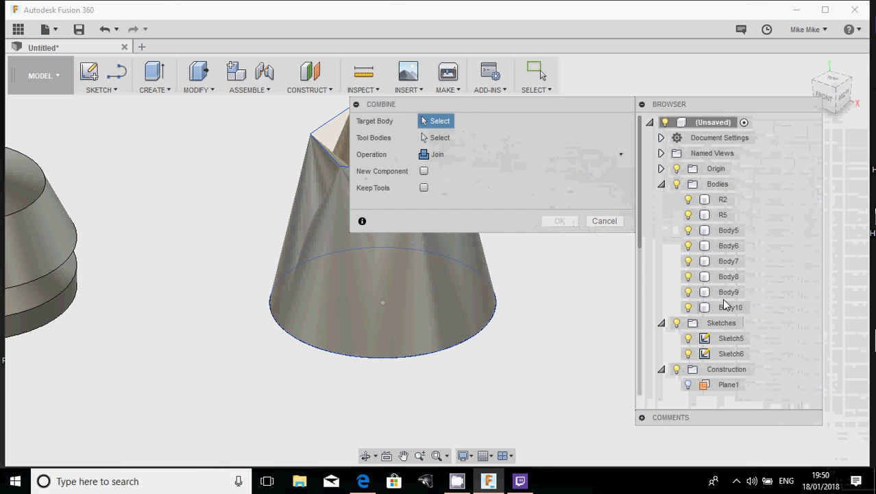
{"action": "left_click", "coordinate": [729, 308]}
{"action": "left_click", "coordinate": [728, 291]}
{"action": "left_click", "coordinate": [729, 276]}
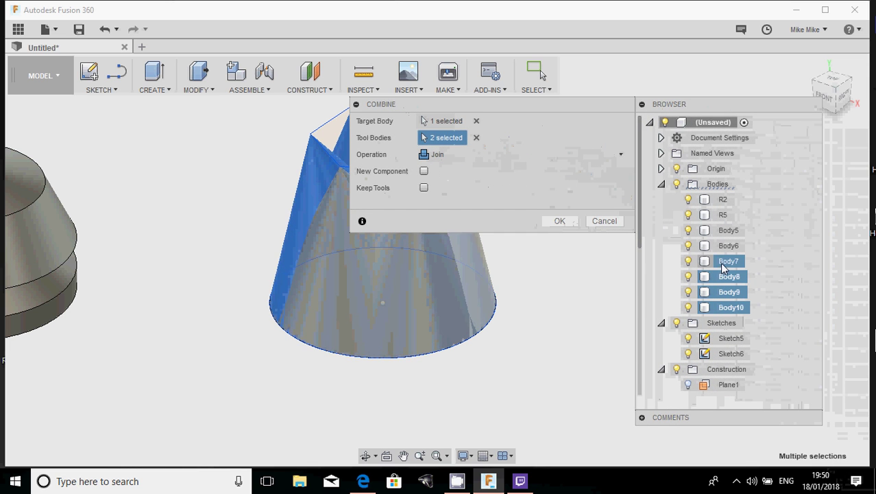
{"action": "left_click", "coordinate": [727, 260]}
{"action": "left_click", "coordinate": [728, 245]}
{"action": "left_click", "coordinate": [729, 229]}
{"action": "left_click_drag", "start_coordinate": [454, 108], "coordinate": [567, 107]}
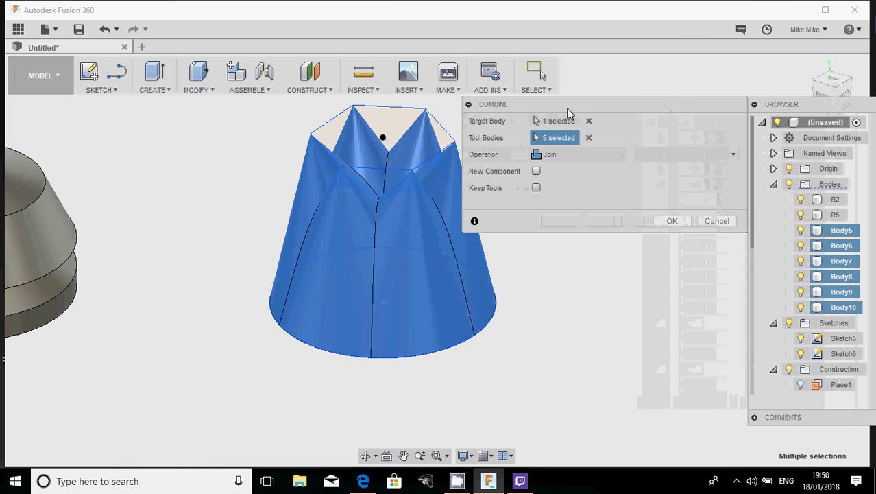
{"action": "left_click", "coordinate": [669, 221]}
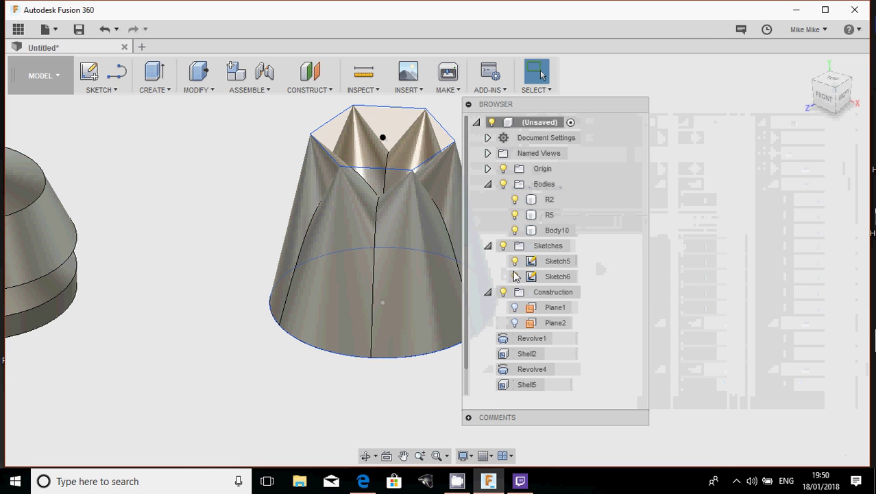
Toggle Body10's visibility and inspect the merged fluted cone from a new angle.
{"action": "left_click_drag", "start_coordinate": [544, 109], "coordinate": [688, 116]}
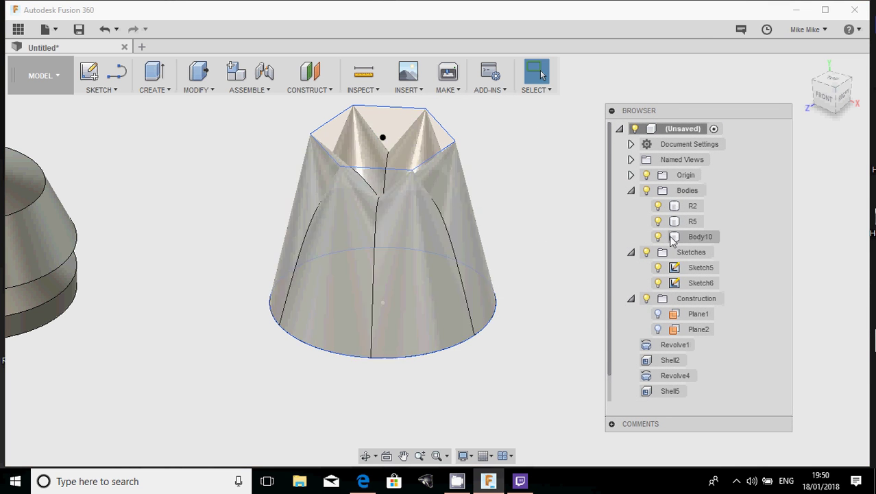
{"action": "left_click", "coordinate": [658, 237]}
{"action": "left_click", "coordinate": [657, 238]}
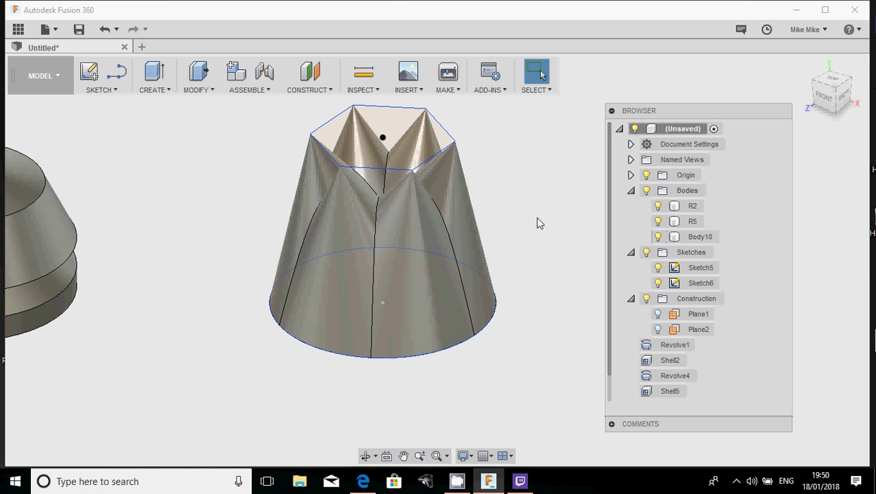
{"action": "left_click", "coordinate": [416, 337]}
{"action": "mouse_move", "coordinate": [416, 337]}
{"action": "middle_mouse_down", "text": "shift"}
{"action": "mouse_move", "coordinate": [427, 313]}
{"action": "mouse_move", "coordinate": [407, 276]}
{"action": "mouse_move", "coordinate": [410, 344]}
{"action": "middle_mouse_up", "text": "shift"}
{"action": "left_click", "coordinate": [363, 481]}
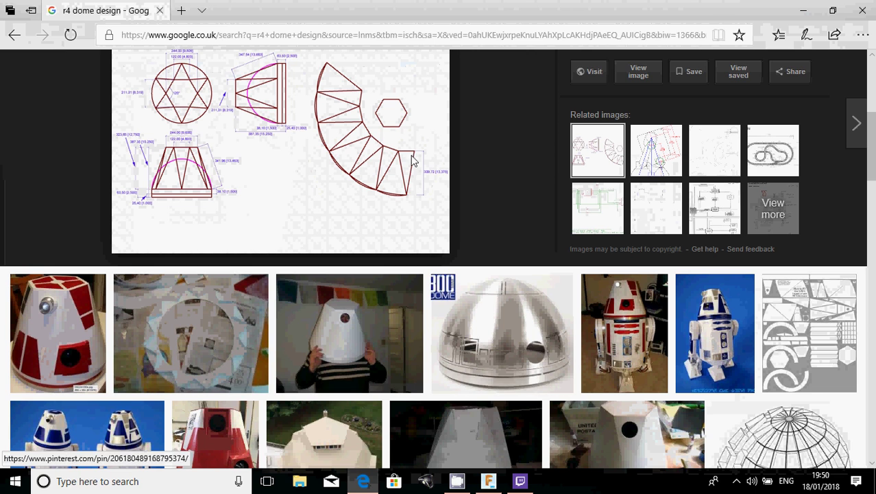
{"action": "left_click", "coordinate": [803, 10]}
{"action": "mouse_move", "coordinate": [373, 227]}
{"action": "middle_mouse_down", "text": "shift"}
{"action": "mouse_move", "coordinate": [358, 156]}
{"action": "mouse_move", "coordinate": [299, 178]}
{"action": "mouse_move", "coordinate": [347, 256]}
{"action": "mouse_move", "coordinate": [397, 250]}
{"action": "mouse_move", "coordinate": [307, 196]}
{"action": "mouse_move", "coordinate": [366, 235]}
{"action": "mouse_move", "coordinate": [381, 216]}
{"action": "middle_mouse_up", "text": "shift"}
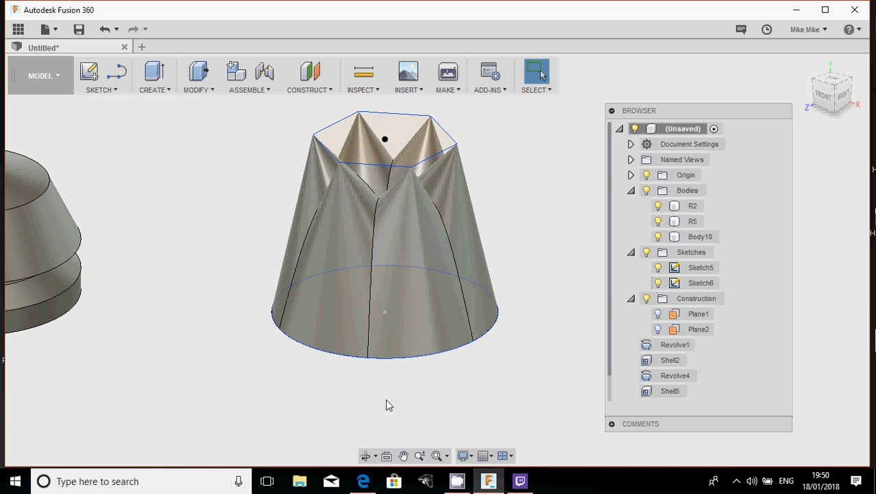
{"action": "left_click", "coordinate": [367, 478]}
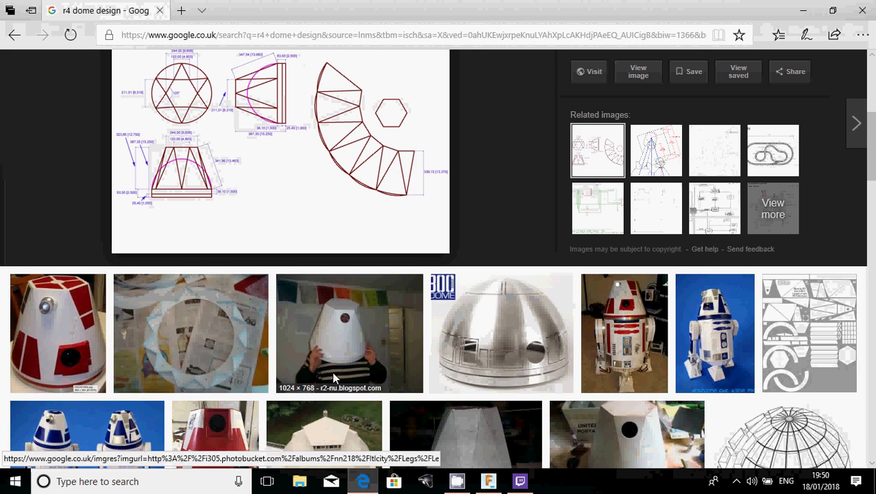
{"action": "left_click", "coordinate": [361, 484]}
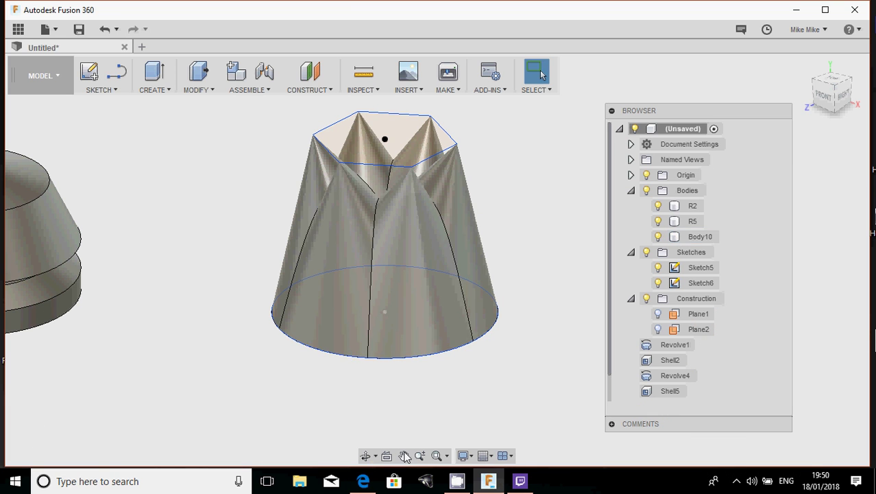
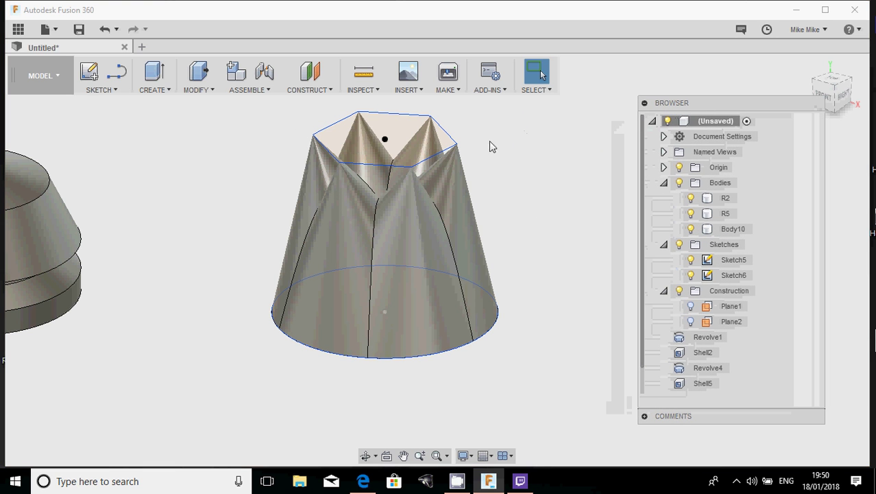
Create Plane3 through two top vertices of the cone and one vertex on its base edge.
{"action": "middle_click_drag", "start_coordinate": [446, 232], "coordinate": [471, 235], "text": "shift"}
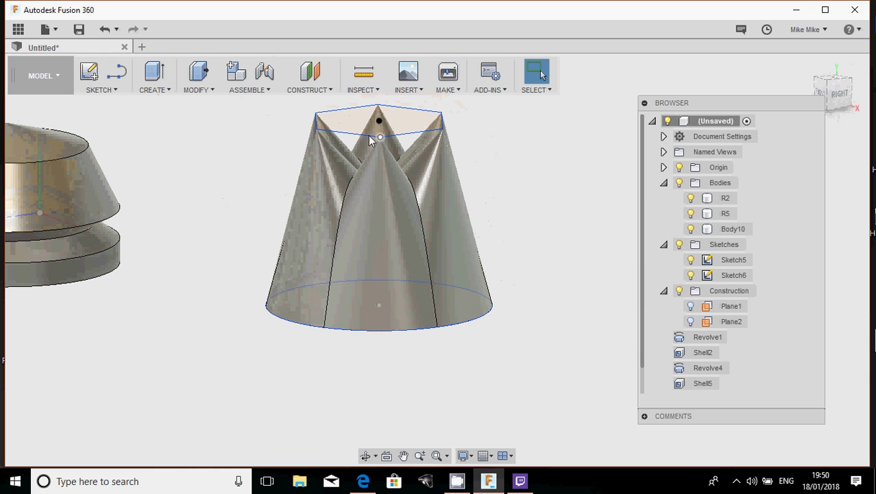
{"action": "left_click", "coordinate": [317, 209]}
{"action": "left_click", "coordinate": [325, 331]}
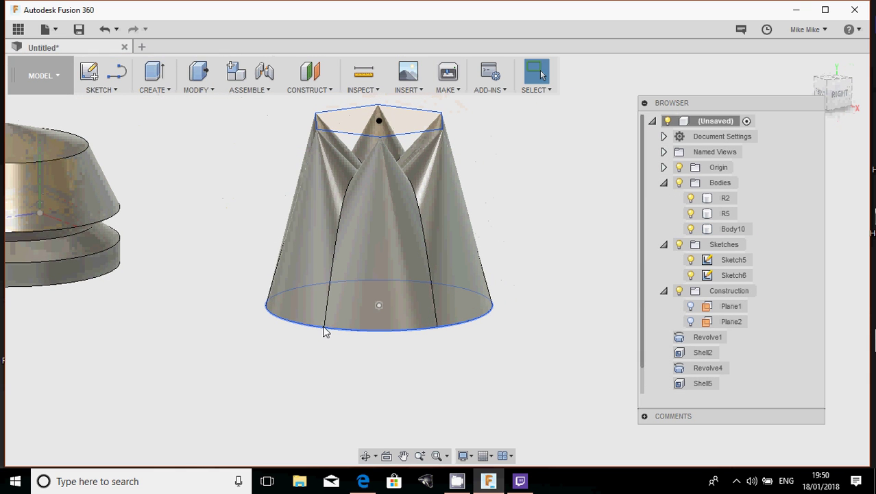
{"action": "middle_click_drag", "start_coordinate": [225, 231], "coordinate": [276, 251], "text": "shift"}
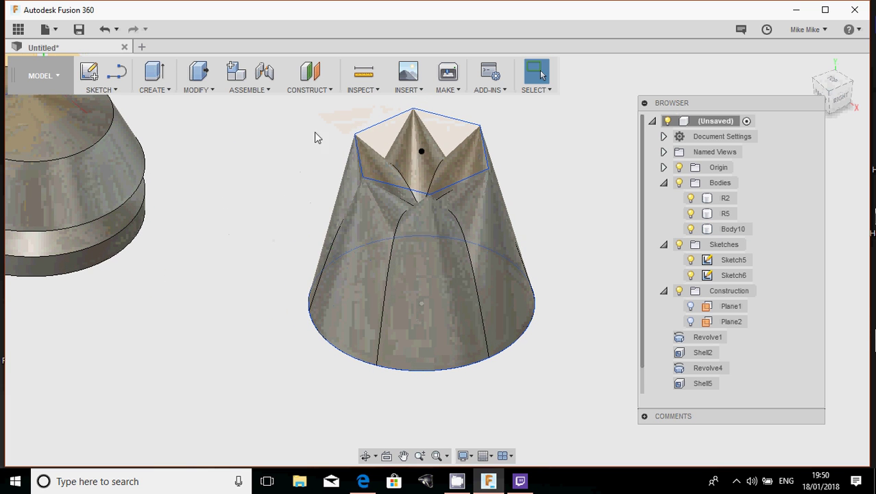
{"action": "left_click", "coordinate": [318, 90]}
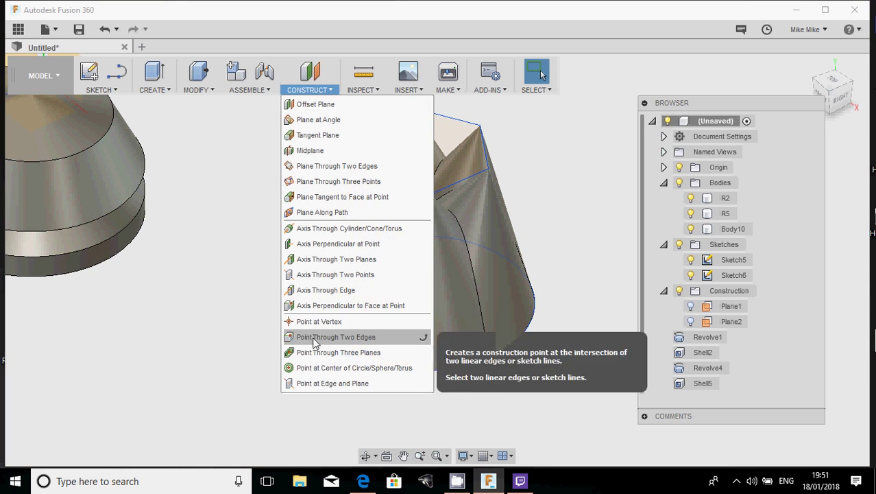
{"action": "left_click", "coordinate": [325, 184]}
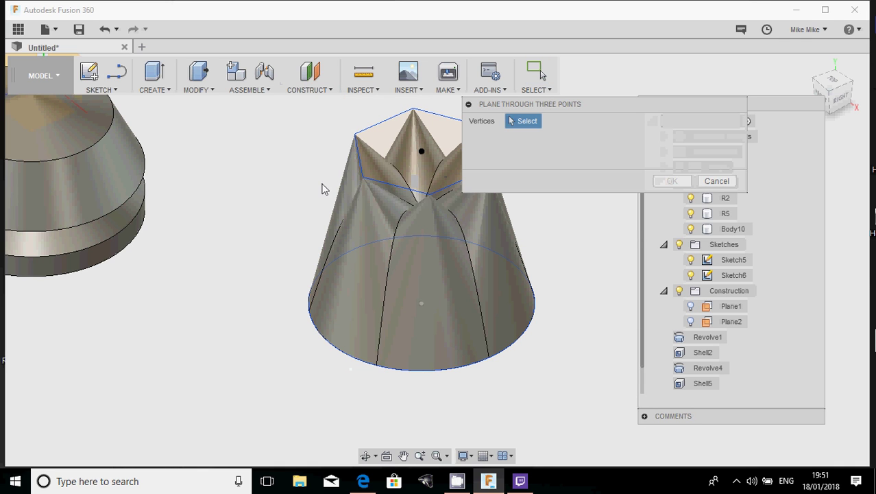
{"action": "left_click", "coordinate": [363, 179]}
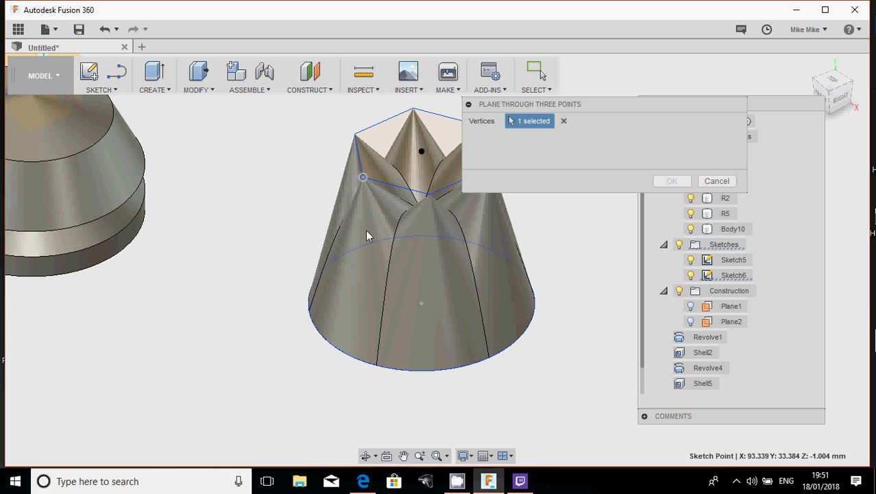
{"action": "left_click", "coordinate": [429, 196]}
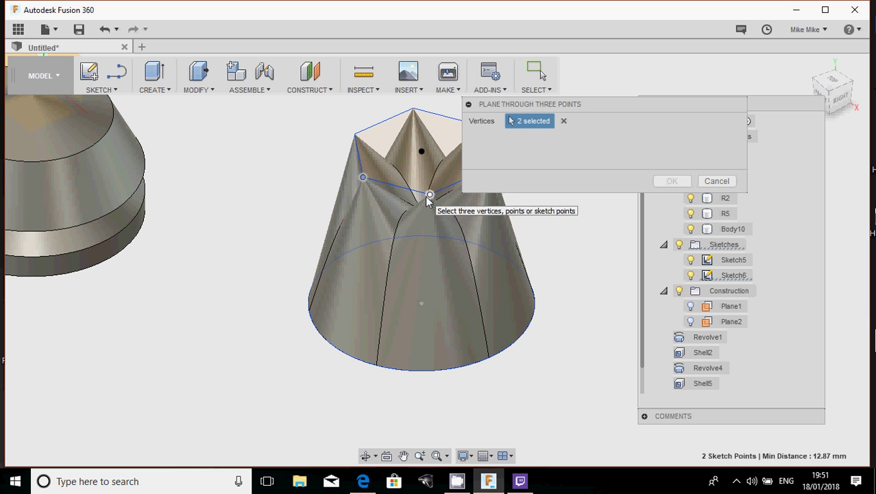
{"action": "left_click", "coordinate": [376, 366]}
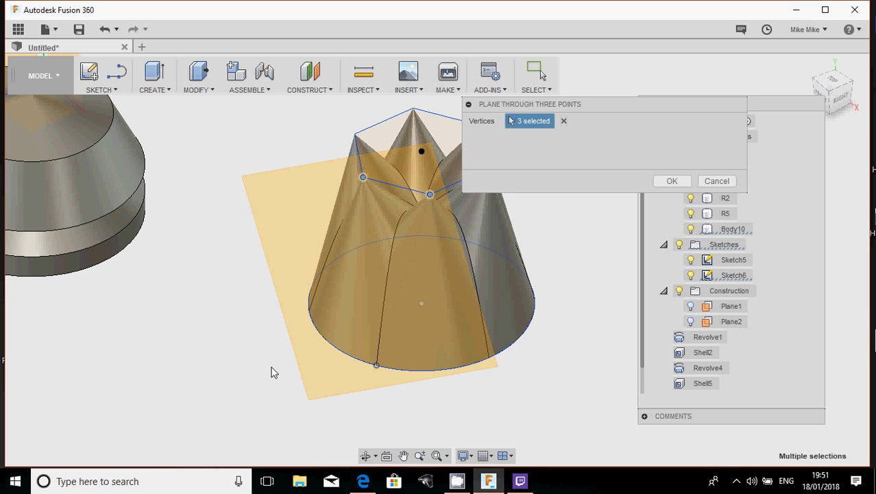
{"action": "middle_click_drag", "start_coordinate": [272, 372], "coordinate": [297, 335], "text": "shift"}
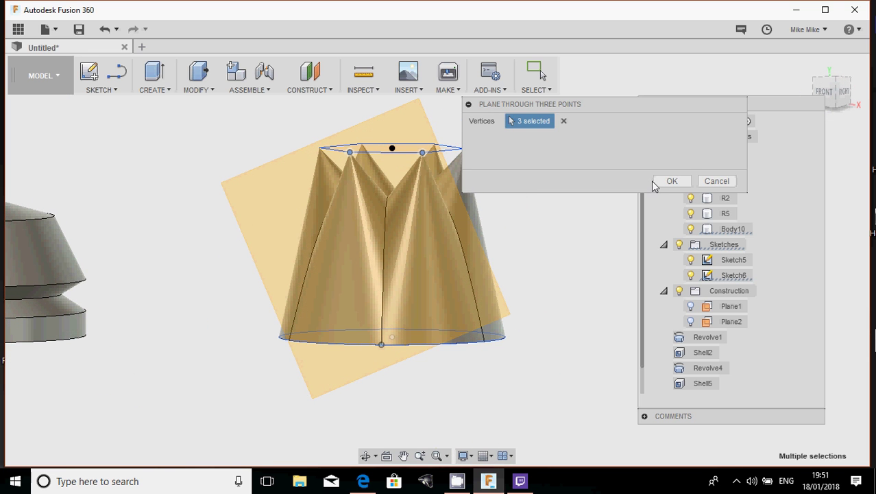
{"action": "left_click", "coordinate": [662, 181]}
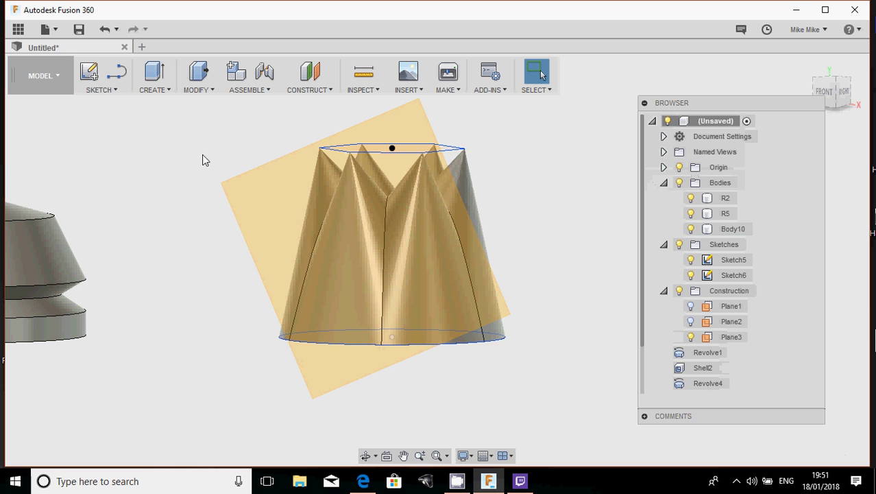
Draw a closed three-line triangle on Plane3 joining two top cone corners to the base point.
{"action": "left_click", "coordinate": [118, 91]}
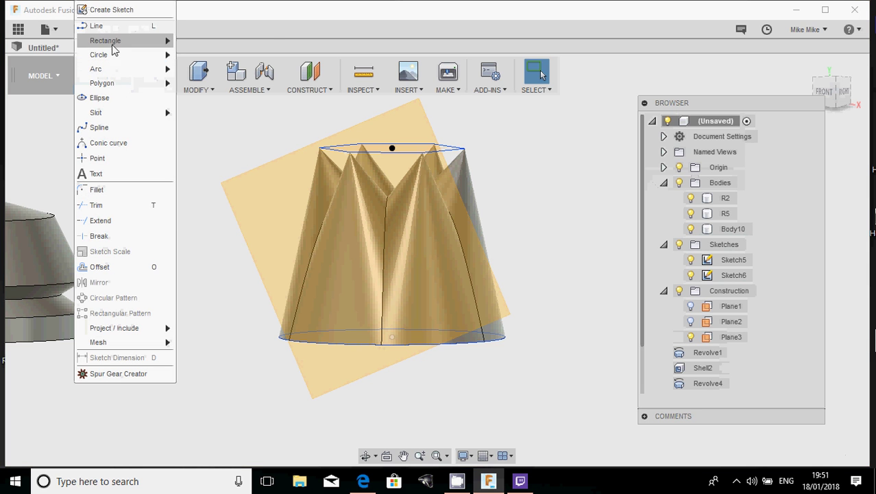
{"action": "left_click", "coordinate": [104, 26]}
{"action": "left_click", "coordinate": [341, 141]}
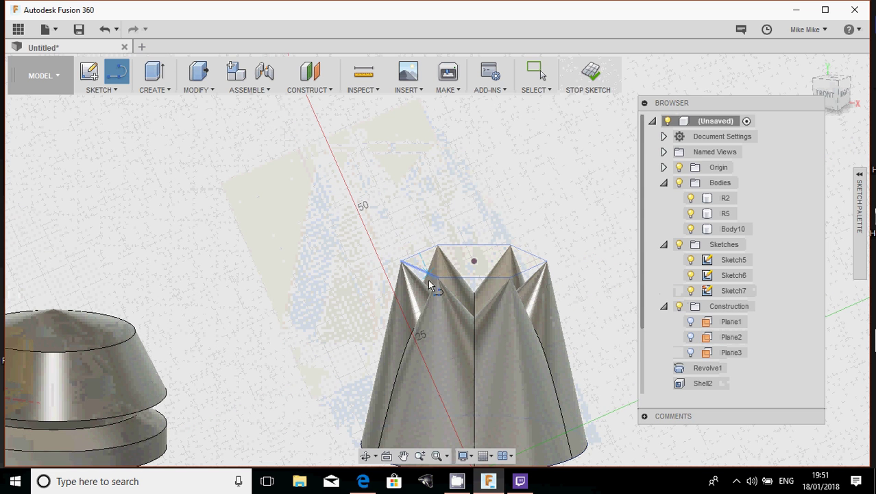
{"action": "left_click", "coordinate": [439, 277]}
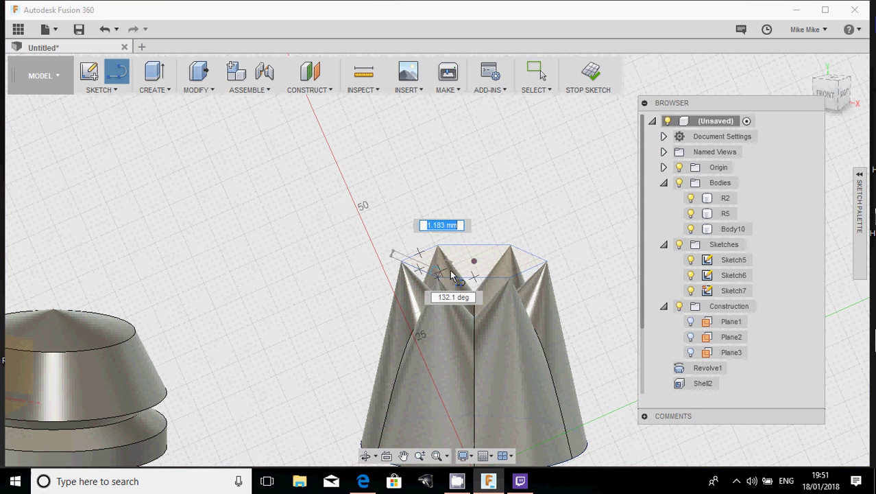
{"action": "left_click", "coordinate": [511, 275]}
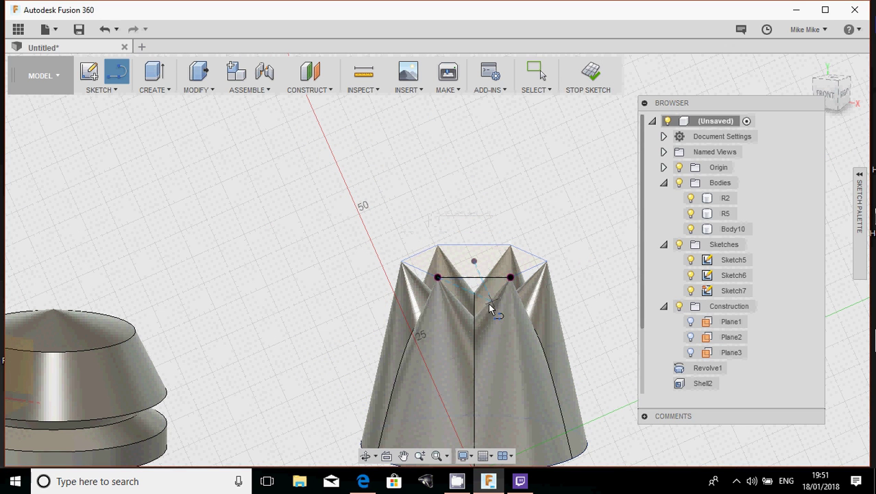
{"action": "mouse_move", "coordinate": [460, 305]}
{"action": "middle_mouse_down"}
{"action": "mouse_move", "coordinate": [452, 255]}
{"action": "mouse_move", "coordinate": [464, 226]}
{"action": "middle_mouse_up"}
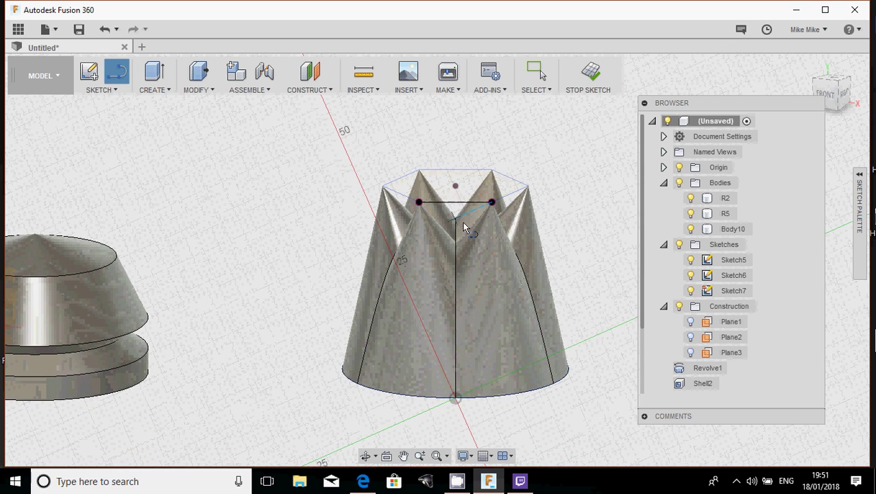
{"action": "left_click", "coordinate": [492, 203]}
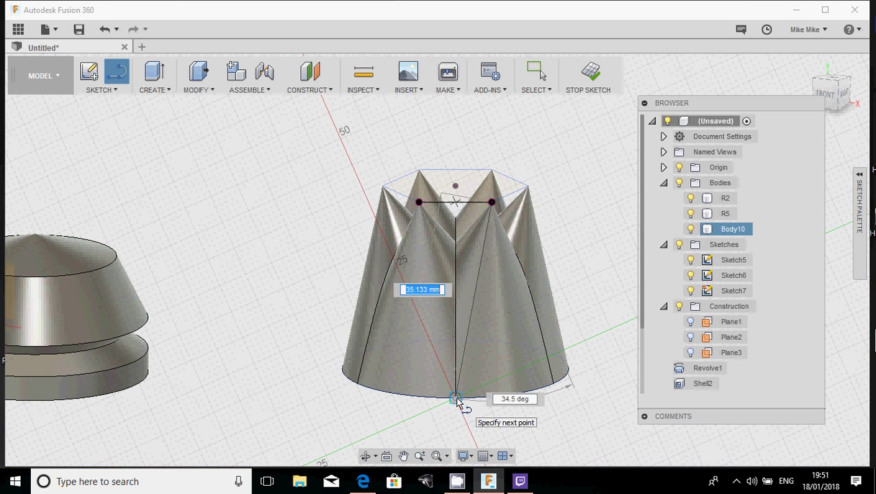
{"action": "left_click", "coordinate": [457, 400]}
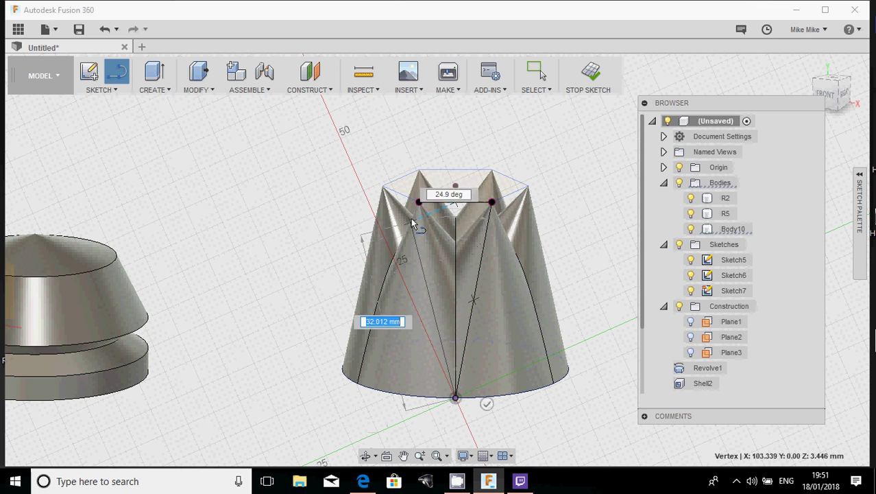
{"action": "left_click", "coordinate": [418, 202]}
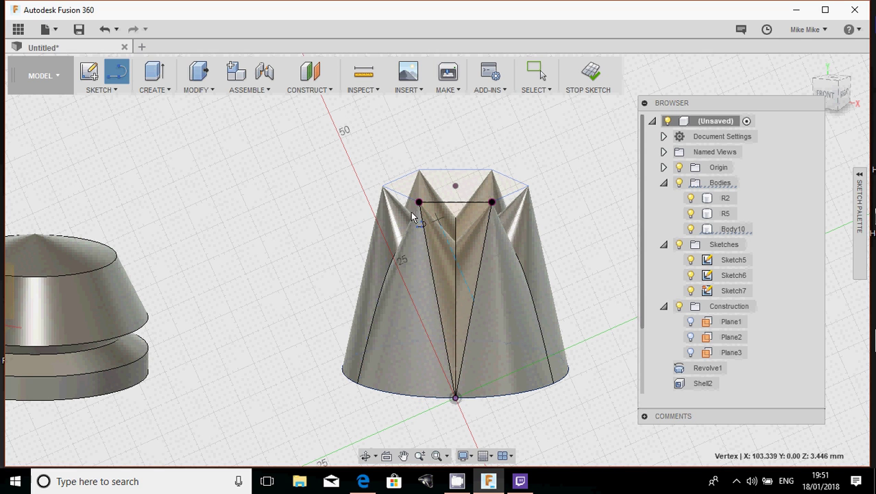
{"action": "left_click", "coordinate": [589, 76]}
{"action": "mouse_move", "coordinate": [542, 206]}
{"action": "middle_mouse_down", "text": "shift"}
{"action": "mouse_move", "coordinate": [505, 227]}
{"action": "mouse_move", "coordinate": [443, 226]}
{"action": "mouse_move", "coordinate": [354, 190]}
{"action": "mouse_move", "coordinate": [323, 190]}
{"action": "mouse_move", "coordinate": [385, 139]}
{"action": "mouse_move", "coordinate": [361, 128]}
{"action": "mouse_move", "coordinate": [293, 156]}
{"action": "mouse_move", "coordinate": [317, 224]}
{"action": "middle_mouse_up", "text": "shift"}
{"action": "left_click", "coordinate": [340, 173]}
Press-pull the triangular profile 13.077 mm into the cone as a new body, Body11.
{"action": "scroll", "coordinate": [318, 227], "scroll_direction": "up", "scroll_amount": 3}
{"action": "right_click", "coordinate": [330, 185]}
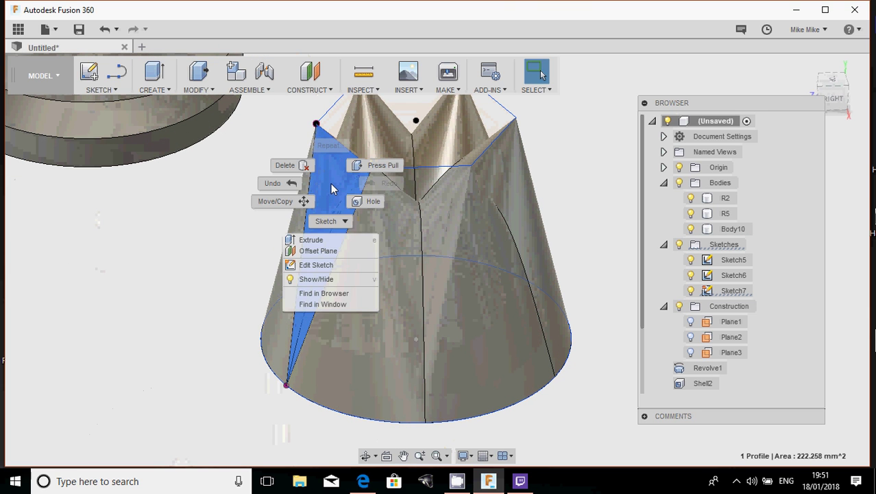
{"action": "left_click", "coordinate": [376, 166]}
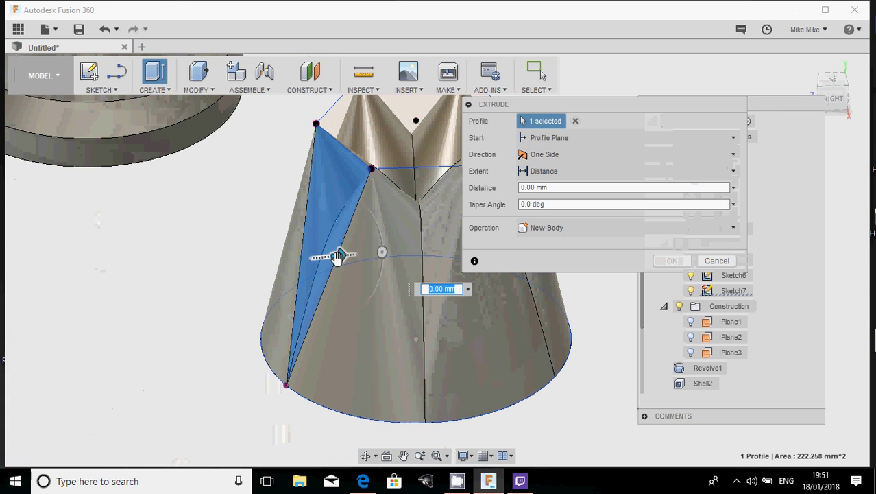
{"action": "left_click_drag", "start_coordinate": [337, 257], "coordinate": [420, 246]}
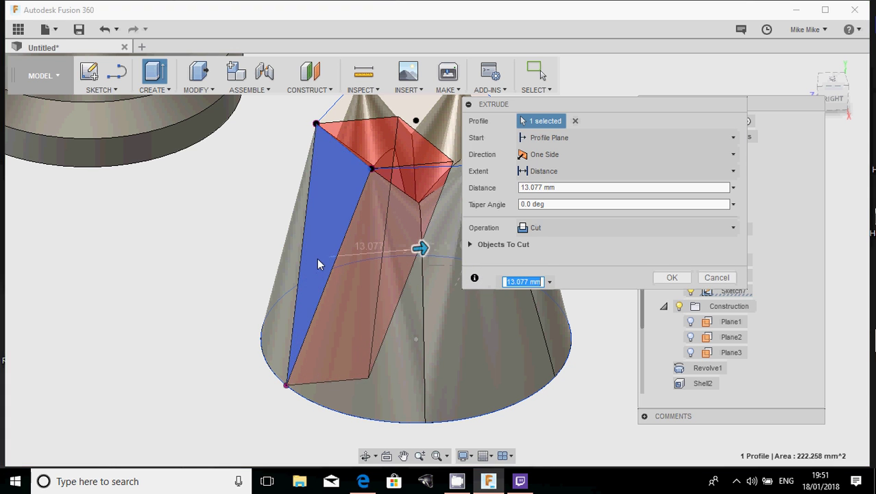
{"action": "middle_click_drag", "start_coordinate": [319, 260], "coordinate": [376, 242], "text": "shift"}
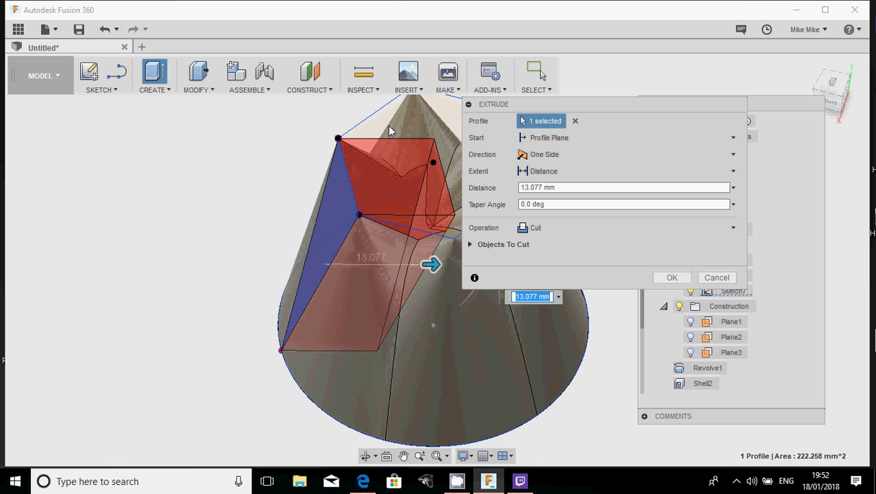
{"action": "left_click", "coordinate": [559, 234]}
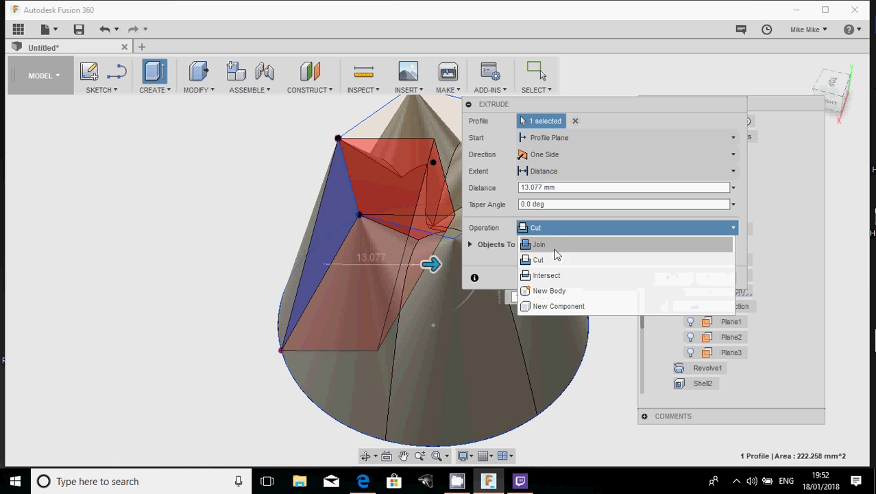
{"action": "left_click", "coordinate": [556, 292]}
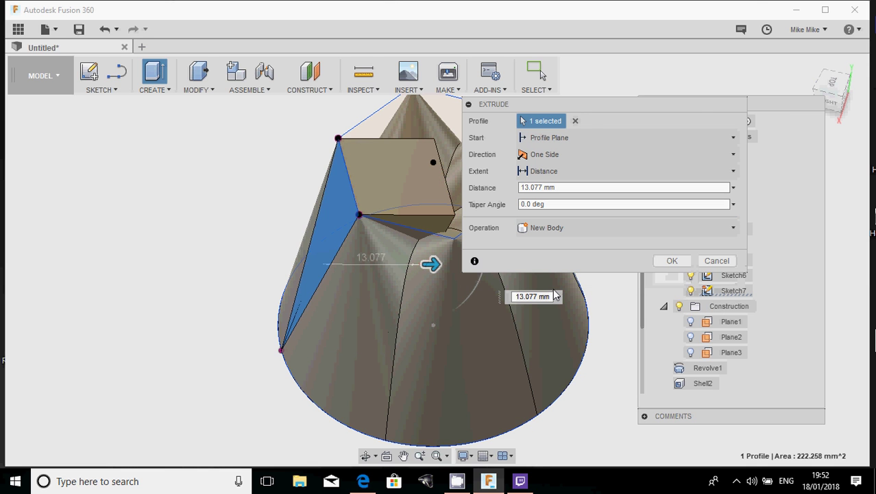
{"action": "left_click", "coordinate": [670, 262]}
{"action": "middle_click_drag", "start_coordinate": [313, 279], "coordinate": [391, 199], "text": "shift"}
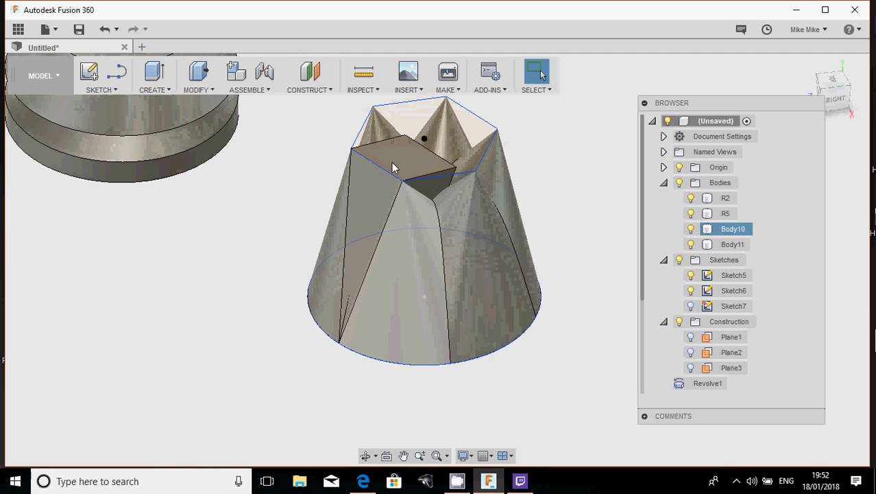
Copy Body11 and paste it as Body12.
{"action": "left_click", "coordinate": [722, 245]}
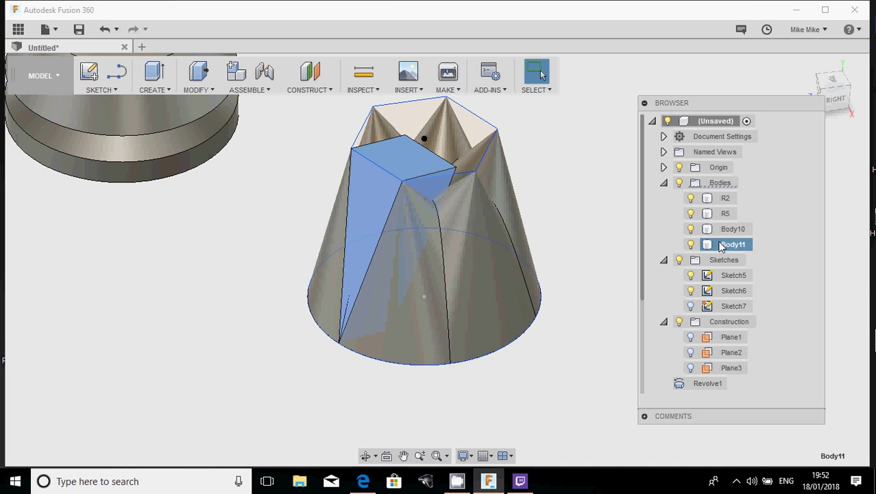
{"action": "right_click", "coordinate": [720, 245]}
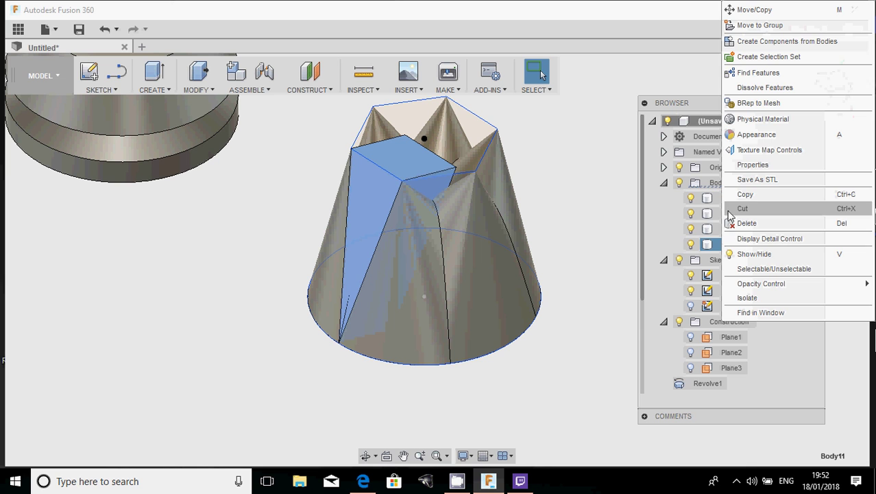
{"action": "left_click", "coordinate": [735, 197]}
{"action": "right_click", "coordinate": [735, 243]}
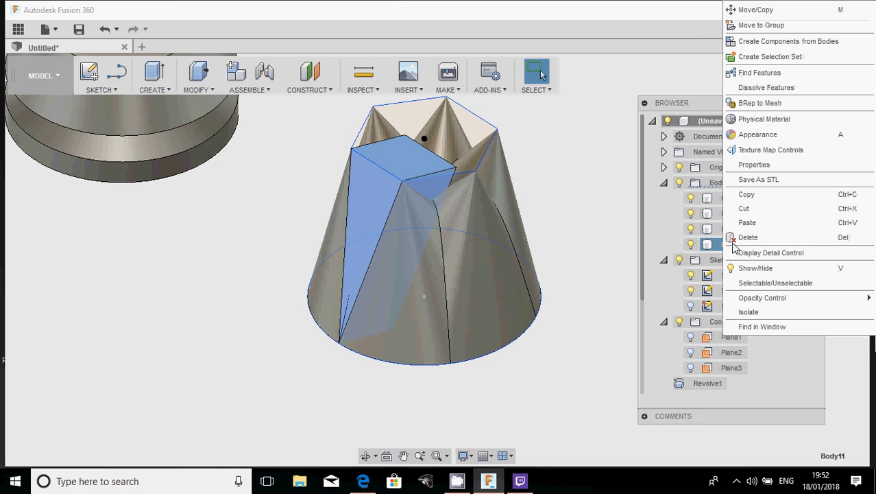
{"action": "left_click", "coordinate": [740, 221]}
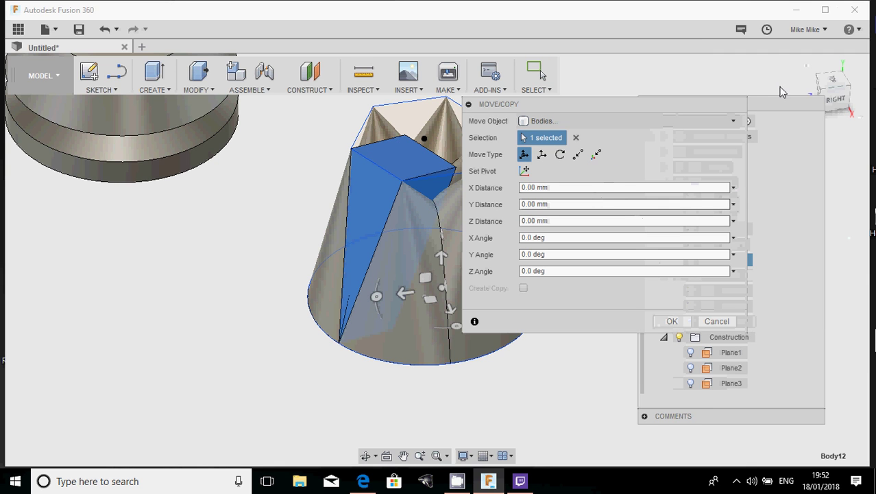
Rotate Body12 60° about Z around the hexagon's centre point.
{"action": "left_click", "coordinate": [836, 81]}
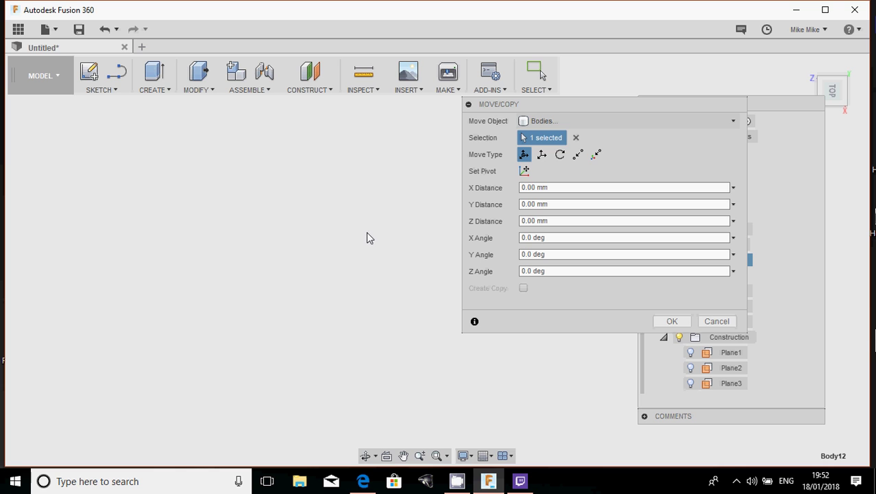
{"action": "middle_click_drag", "start_coordinate": [379, 212], "coordinate": [343, 338]}
{"action": "scroll", "coordinate": [363, 225], "scroll_direction": "up", "scroll_amount": 5}
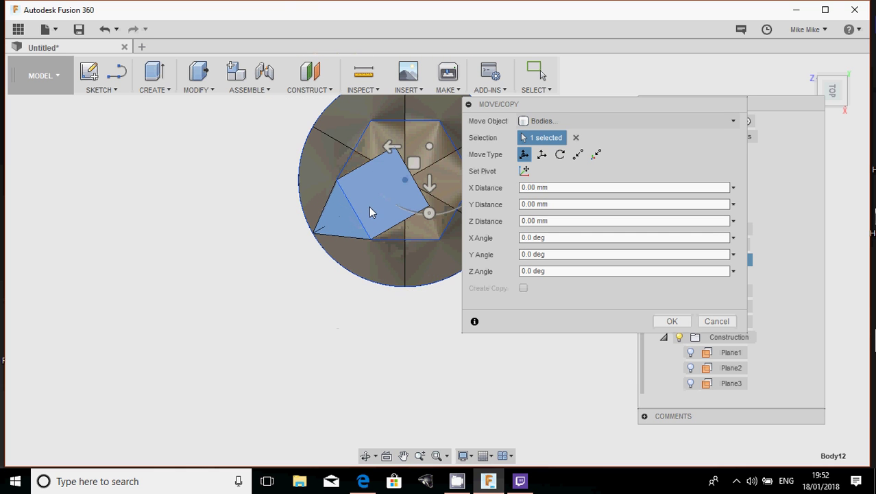
{"action": "left_click", "coordinate": [525, 172]}
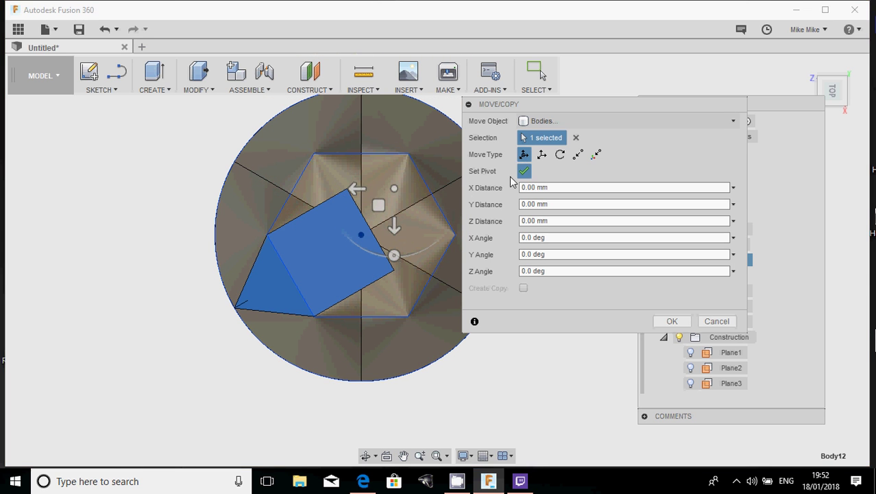
{"action": "left_click", "coordinate": [362, 236]}
{"action": "left_click_drag", "start_coordinate": [547, 117], "coordinate": [620, 112]}
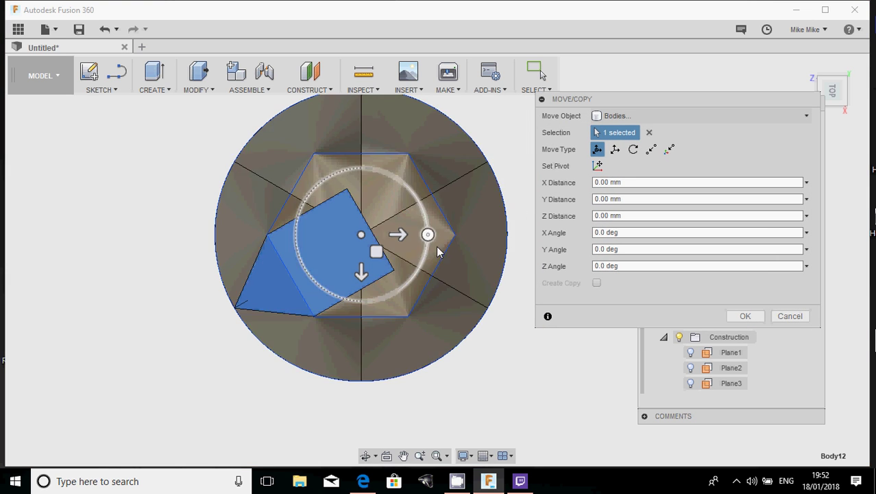
{"action": "left_click_drag", "start_coordinate": [428, 234], "coordinate": [382, 198]}
{"action": "key", "text": "Return"}
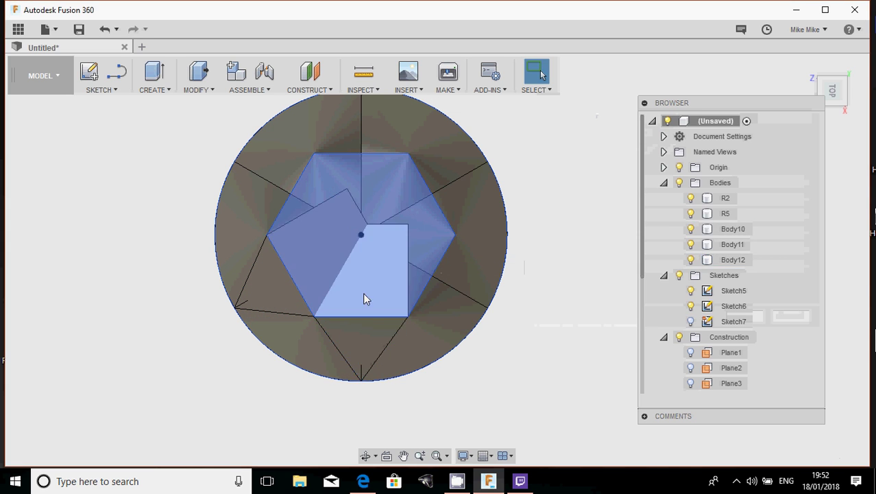
Copy Body11 and Body12 and paste them as a new facet pair.
{"action": "left_click", "coordinate": [710, 259]}
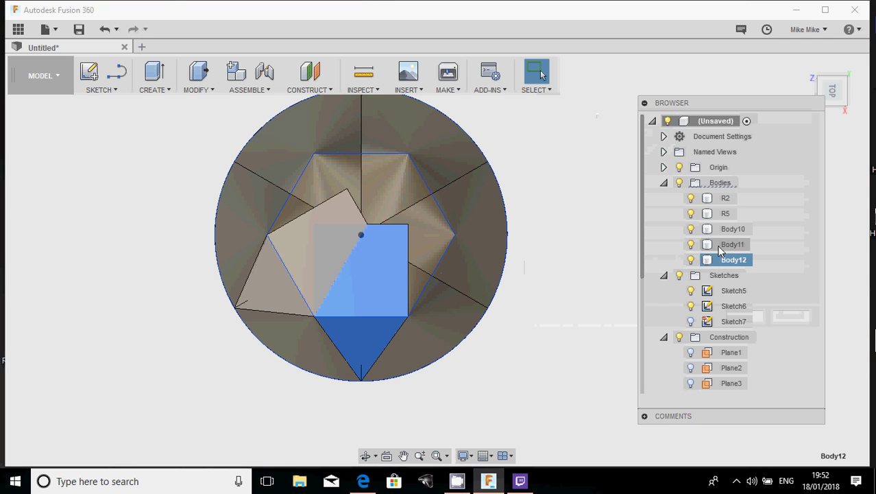
{"action": "left_click", "coordinate": [720, 245], "text": "ctrl"}
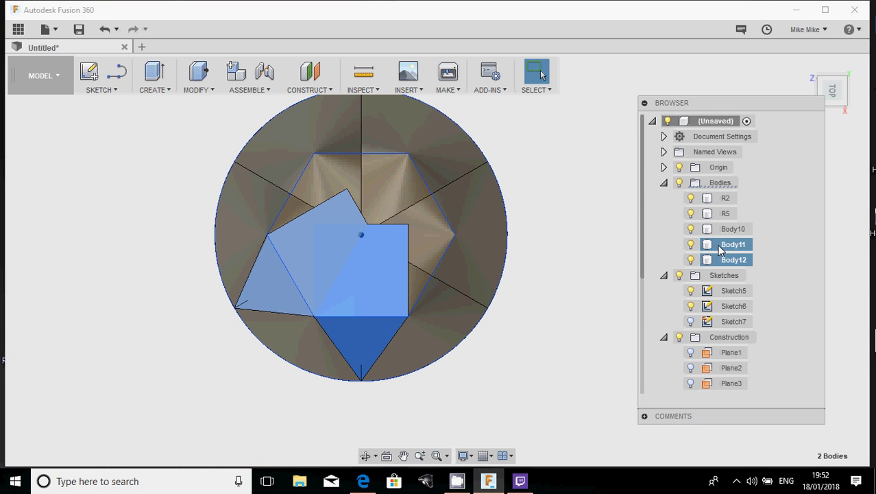
{"action": "right_click", "coordinate": [720, 249]}
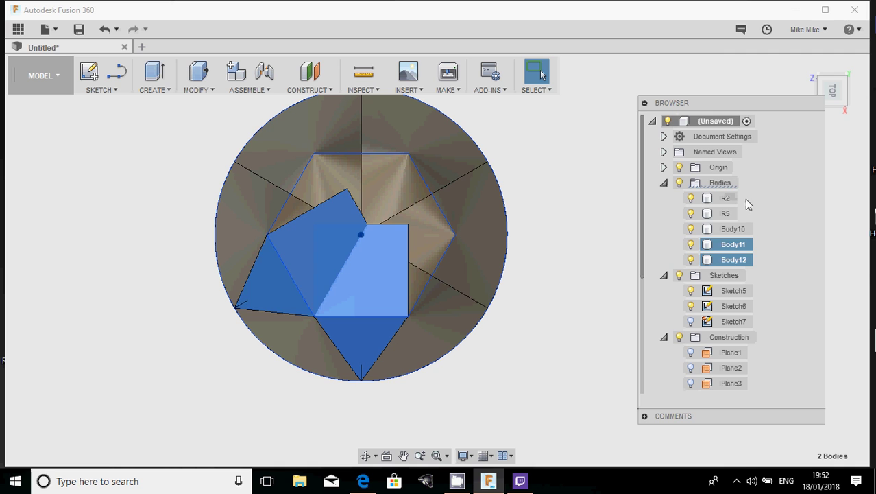
{"action": "left_click", "coordinate": [745, 198]}
{"action": "right_click", "coordinate": [728, 254]}
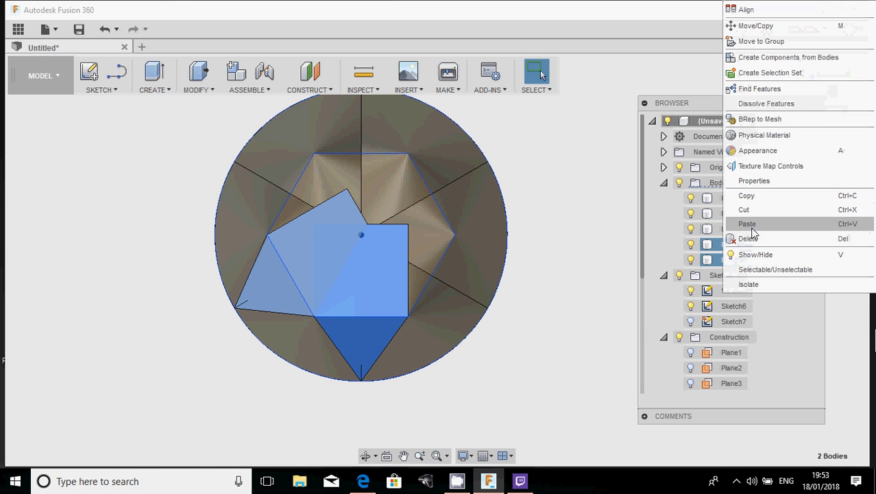
{"action": "left_click", "coordinate": [750, 224]}
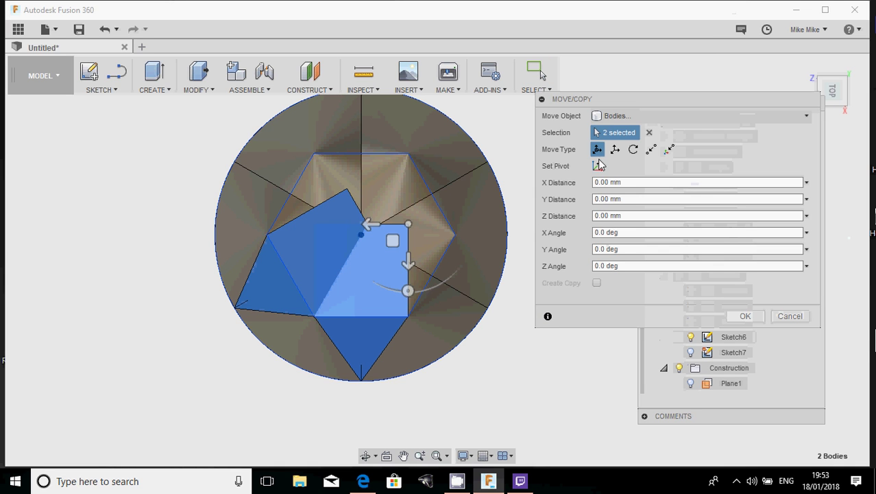
Rotate the pasted pair 120° about Z around the hexagon's centre.
{"action": "left_click_drag", "start_coordinate": [408, 224], "coordinate": [363, 237]}
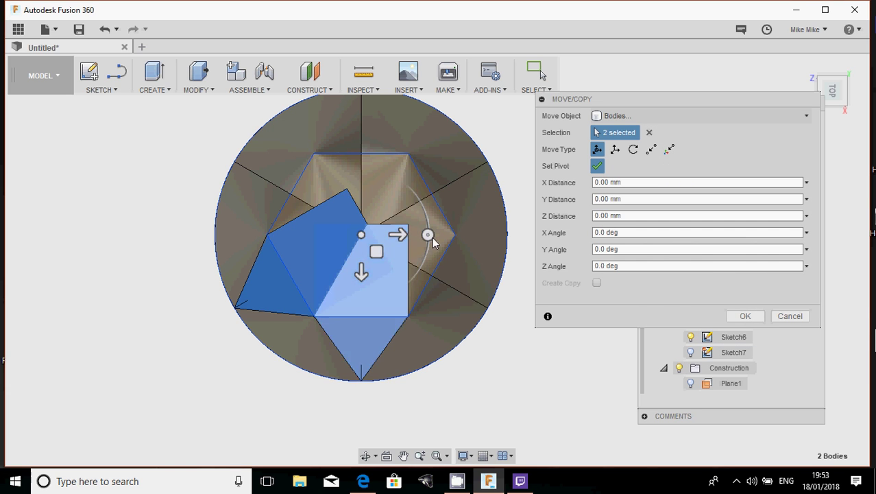
{"action": "left_click", "coordinate": [599, 167]}
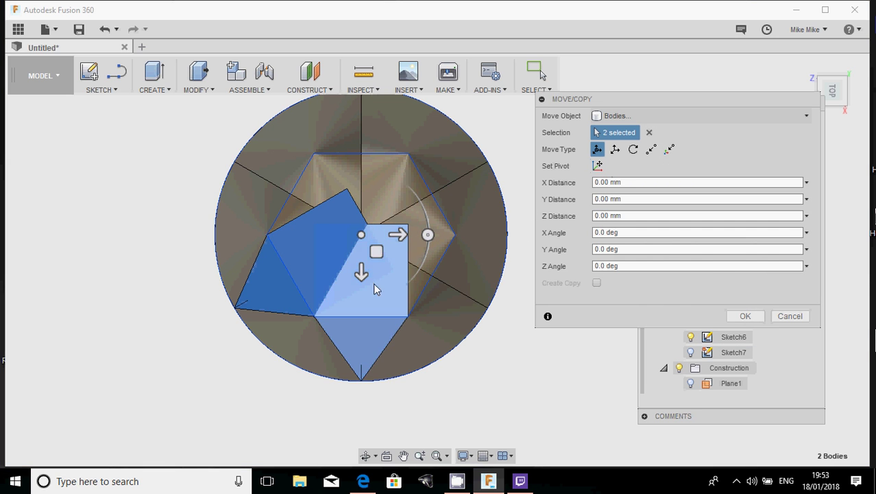
{"action": "left_click_drag", "start_coordinate": [427, 236], "coordinate": [331, 175]}
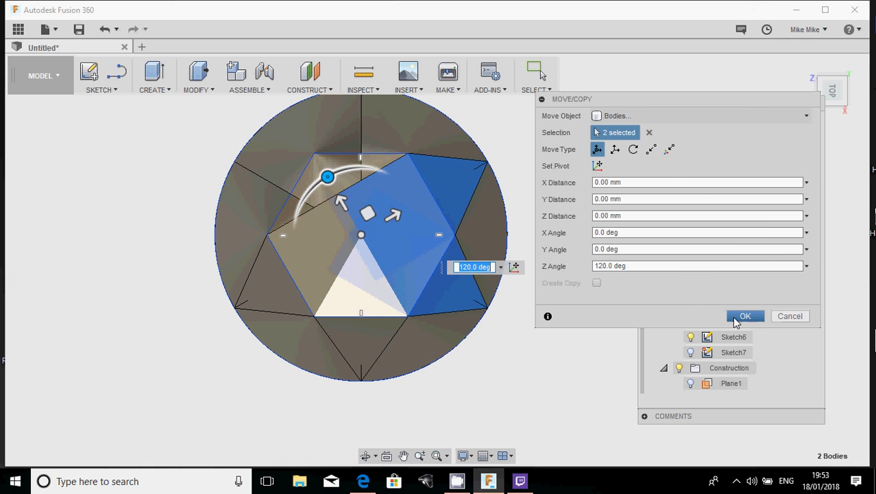
{"action": "left_click", "coordinate": [744, 316]}
Copy the Body13 and Body14 pair and paste another copy.
{"action": "left_click", "coordinate": [725, 290]}
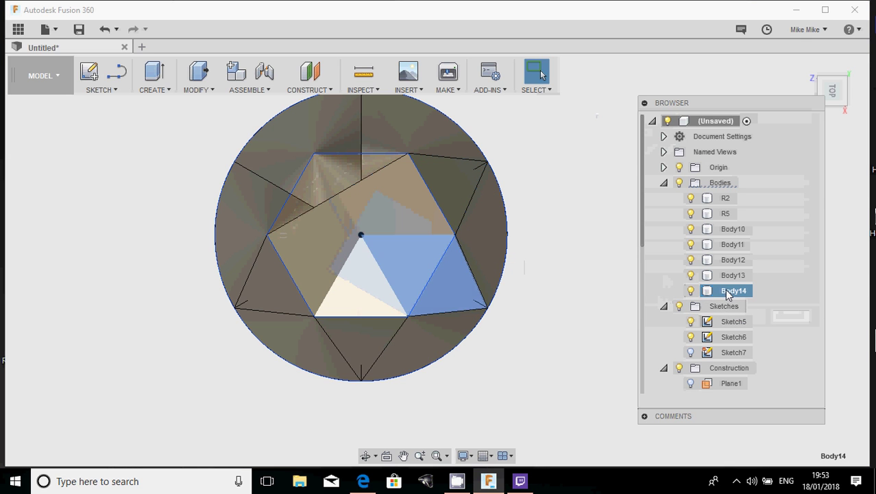
{"action": "left_click", "coordinate": [725, 276], "text": "ctrl"}
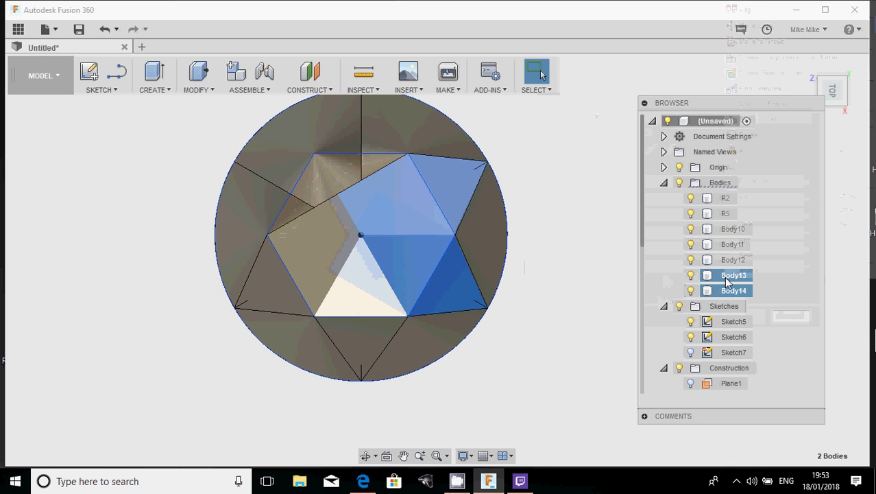
{"action": "right_click", "coordinate": [725, 276]}
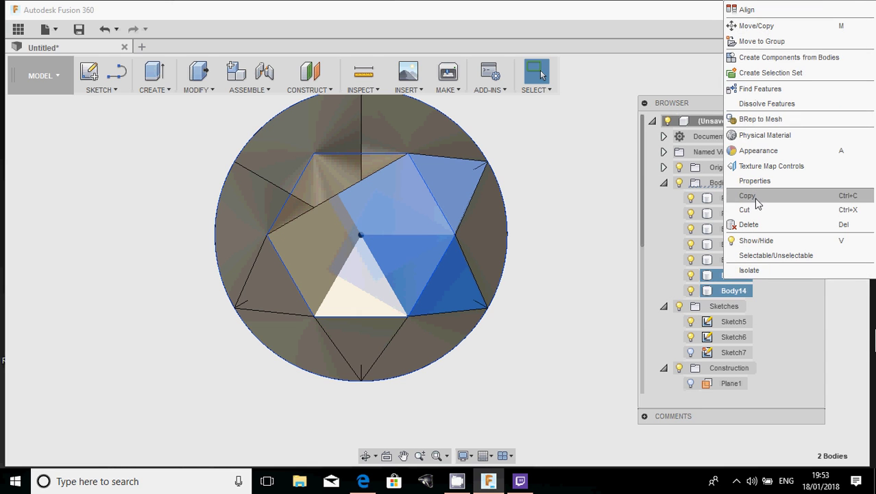
{"action": "left_click", "coordinate": [754, 197]}
{"action": "right_click", "coordinate": [739, 279]}
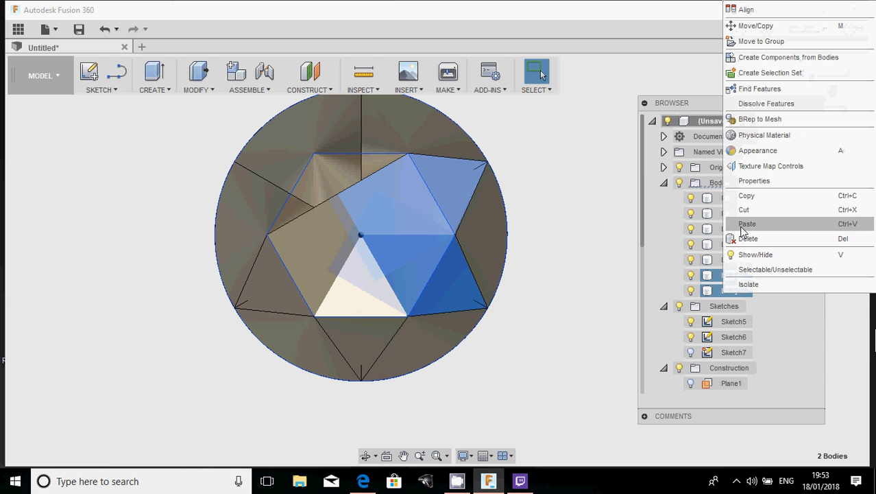
{"action": "key", "text": "m"}
Rotate the second pasted pair 120° about the hexagon's centre to complete the facet ring.
{"action": "left_click", "coordinate": [594, 166]}
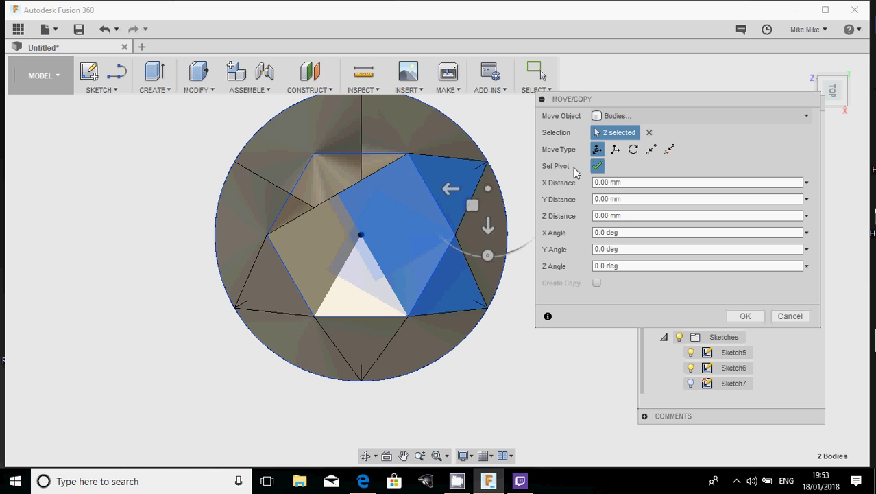
{"action": "left_click", "coordinate": [360, 236]}
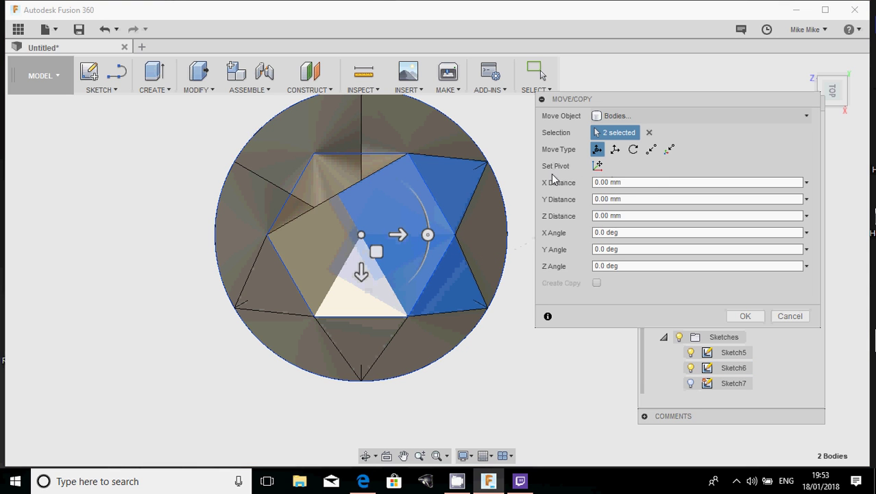
{"action": "left_click_drag", "start_coordinate": [429, 235], "coordinate": [341, 188]}
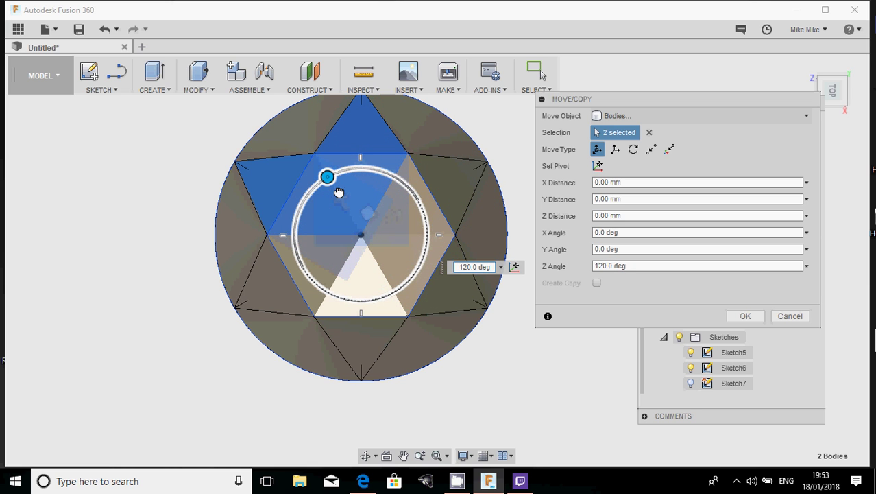
{"action": "left_click_drag", "start_coordinate": [339, 193], "coordinate": [340, 193]}
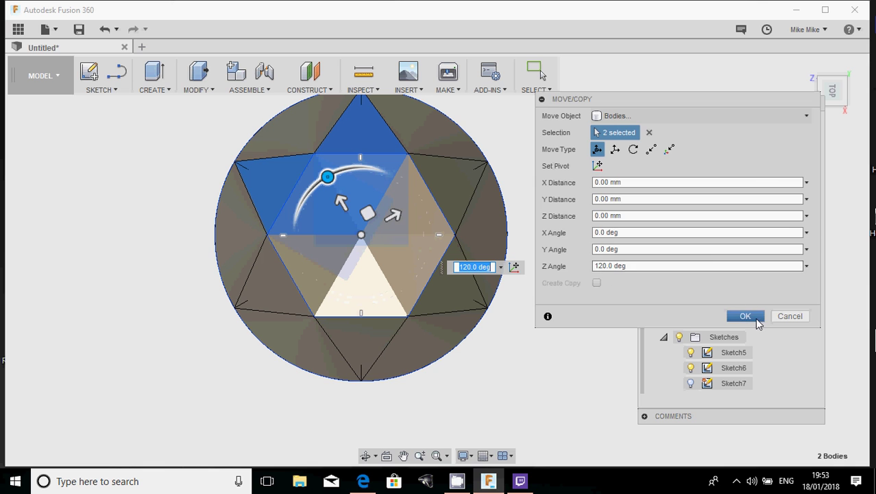
{"action": "left_click", "coordinate": [746, 316]}
{"action": "left_click", "coordinate": [458, 323]}
Orbit and zoom around the faceted cone, checking each facet body from the sides and top.
{"action": "middle_click_drag", "start_coordinate": [458, 323], "coordinate": [381, 313], "text": "shift"}
{"action": "mouse_move", "coordinate": [350, 262]}
{"action": "middle_mouse_down", "text": "shift"}
{"action": "mouse_move", "coordinate": [344, 220]}
{"action": "mouse_move", "coordinate": [368, 264]}
{"action": "mouse_move", "coordinate": [358, 254]}
{"action": "middle_mouse_up", "text": "shift"}
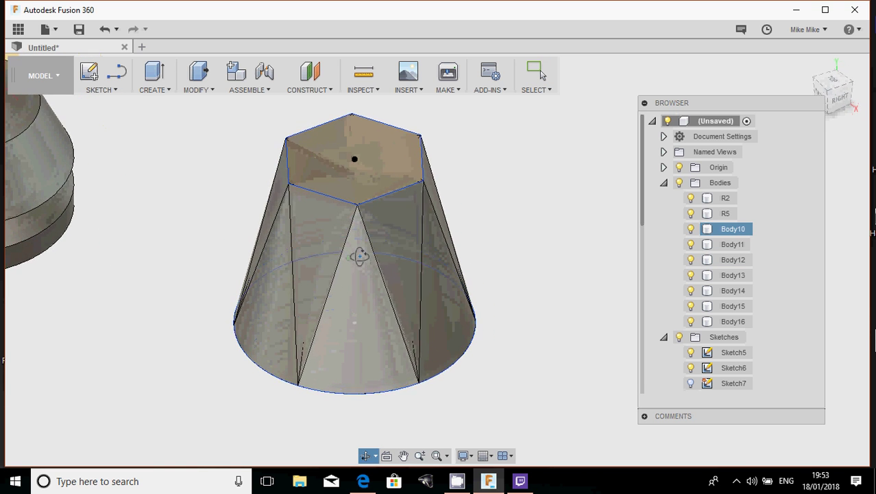
{"action": "key", "text": "Escape"}
{"action": "left_click", "coordinate": [402, 236]}
{"action": "middle_click_drag", "start_coordinate": [384, 219], "coordinate": [397, 201], "text": "shift"}
{"action": "left_click", "coordinate": [440, 226]}
{"action": "scroll", "coordinate": [423, 260], "scroll_direction": "down", "scroll_amount": 1}
{"action": "scroll", "coordinate": [429, 254], "scroll_direction": "up", "scroll_amount": 2}
{"action": "scroll", "coordinate": [396, 240], "scroll_direction": "down", "scroll_amount": 2}
{"action": "left_click", "coordinate": [384, 327]}
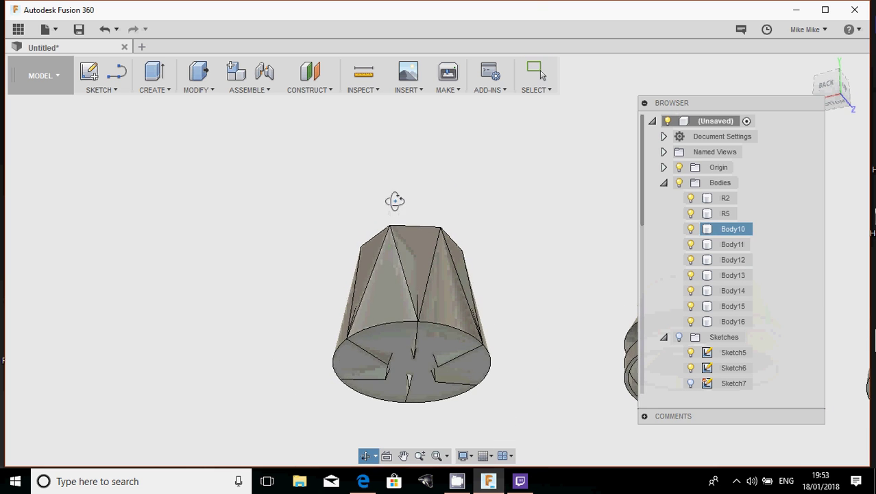
{"action": "left_click", "coordinate": [409, 390]}
{"action": "scroll", "coordinate": [408, 389], "scroll_direction": "down", "scroll_amount": 2}
{"action": "scroll", "coordinate": [417, 374], "scroll_direction": "up", "scroll_amount": 3}
Inspect the cone's slotted underside from below, then bring up the Modify menu.
{"action": "left_click", "coordinate": [416, 374]}
{"action": "middle_click_drag", "start_coordinate": [416, 374], "coordinate": [390, 309], "text": "shift"}
{"action": "scroll", "coordinate": [383, 279], "scroll_direction": "down", "scroll_amount": 2}
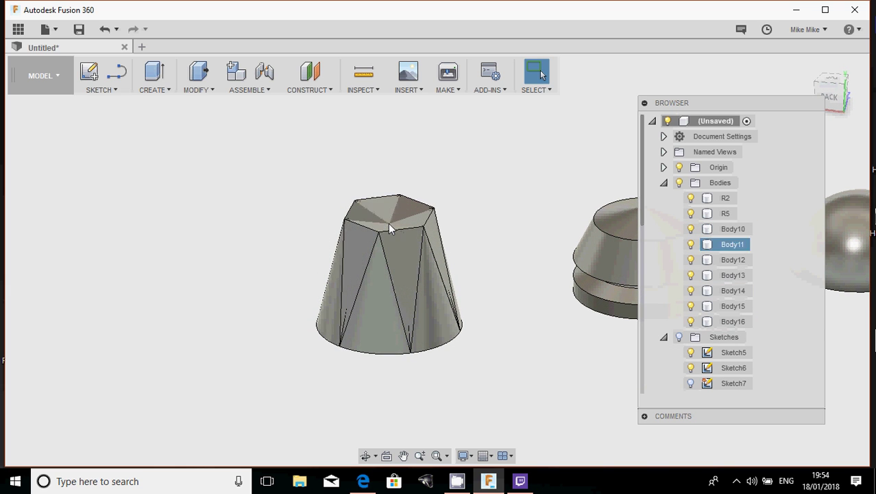
{"action": "left_click", "coordinate": [405, 252]}
{"action": "scroll", "coordinate": [412, 247], "scroll_direction": "up", "scroll_amount": 3}
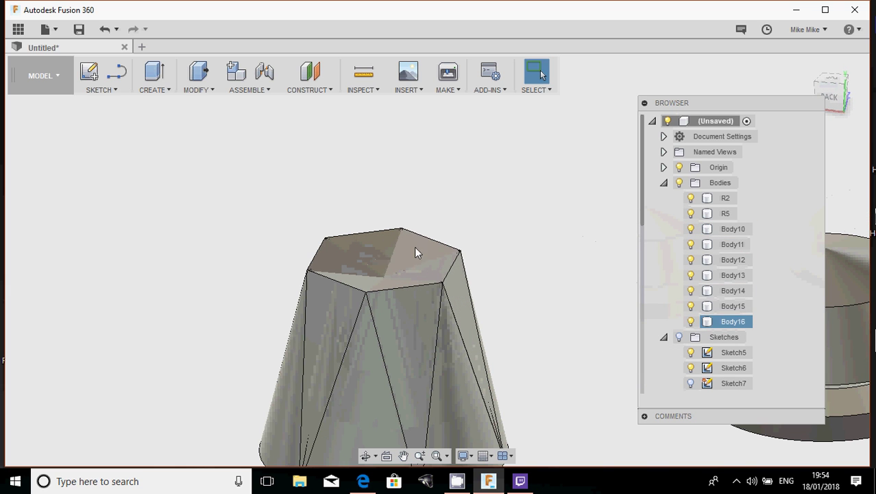
{"action": "left_click", "coordinate": [494, 227]}
{"action": "scroll", "coordinate": [562, 272], "scroll_direction": "down", "scroll_amount": 3}
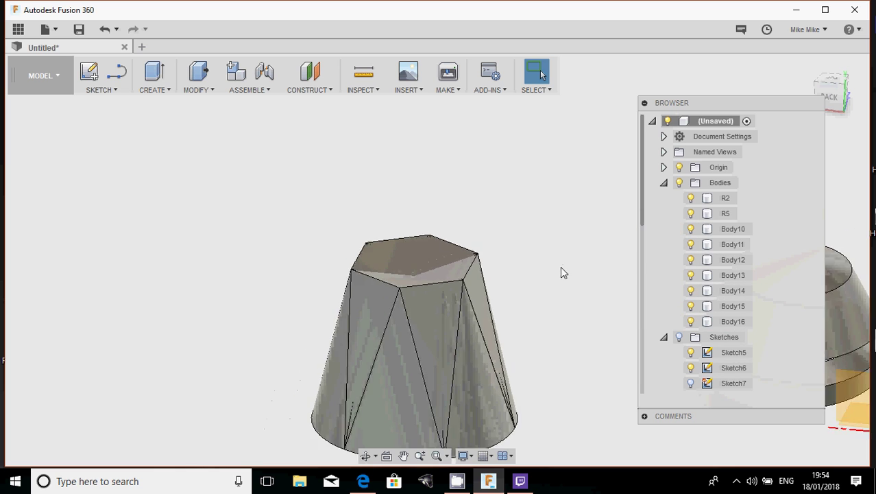
{"action": "middle_click_drag", "start_coordinate": [562, 273], "coordinate": [465, 232], "text": "shift"}
{"action": "key", "text": "Escape"}
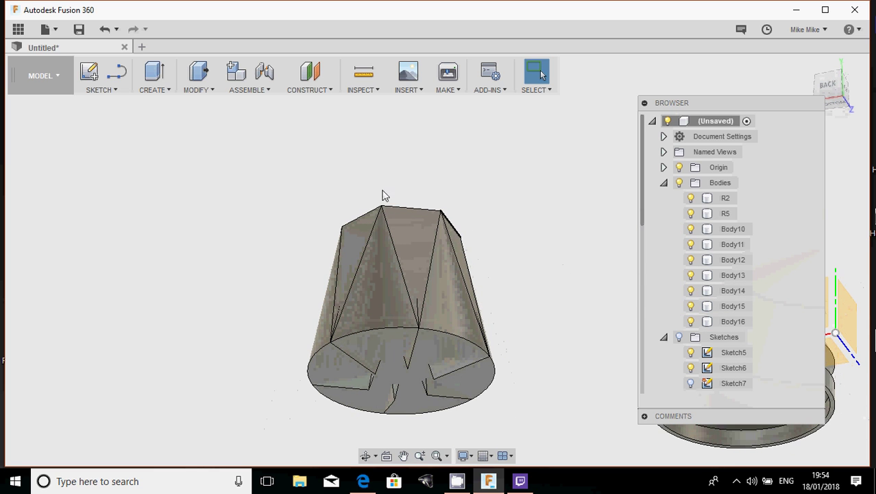
{"action": "left_click", "coordinate": [196, 85]}
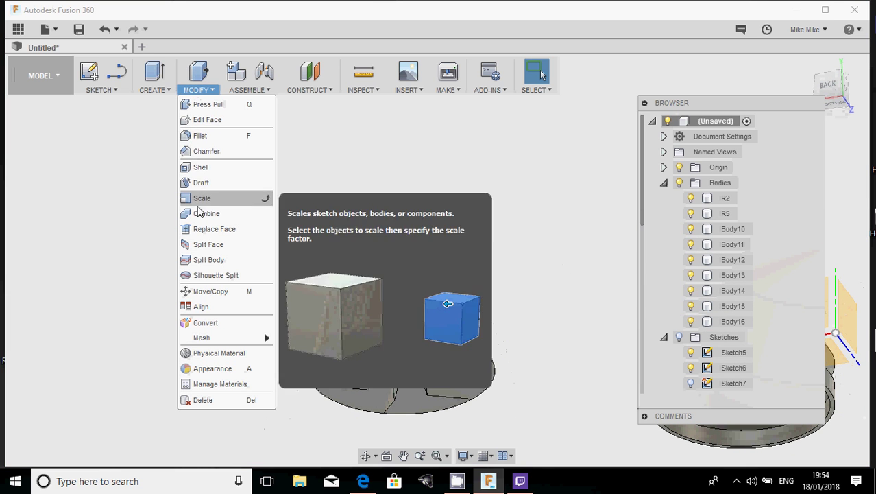
Combine Body11 through Body15 into Body16 as one joined body.
{"action": "left_click", "coordinate": [198, 215]}
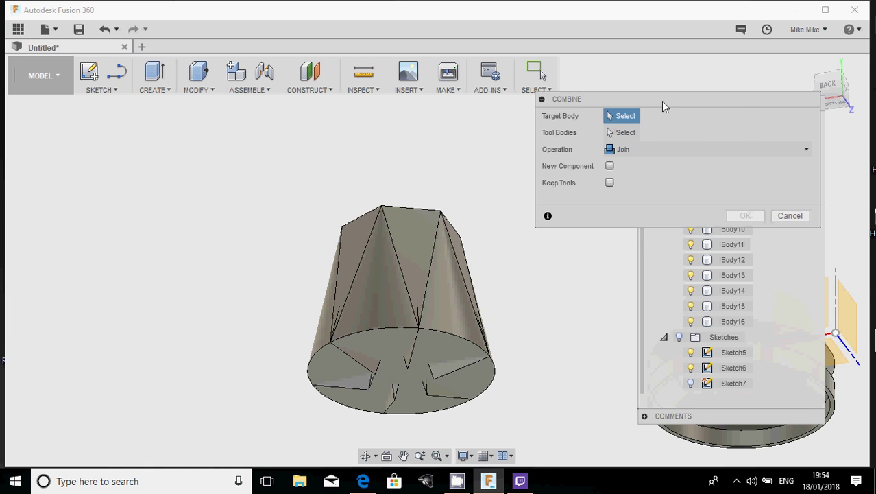
{"action": "left_click_drag", "start_coordinate": [662, 103], "coordinate": [145, 102]}
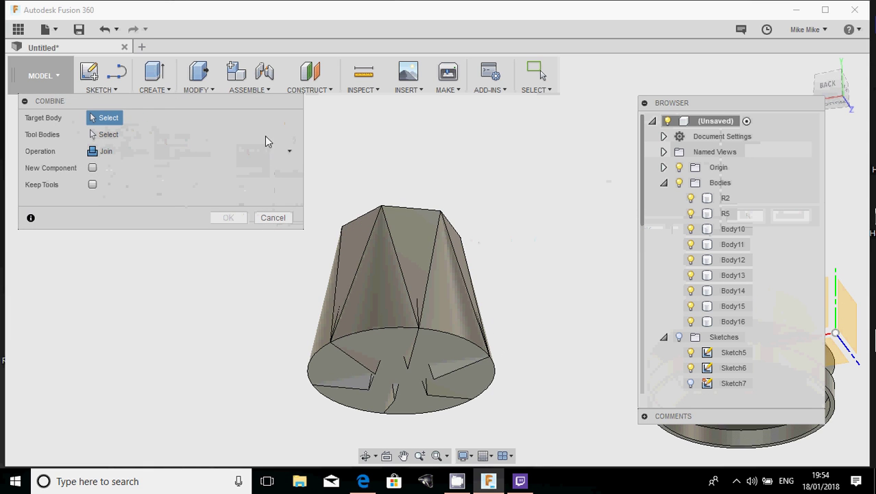
{"action": "left_click", "coordinate": [725, 307]}
{"action": "left_click", "coordinate": [726, 291]}
{"action": "left_click", "coordinate": [724, 275]}
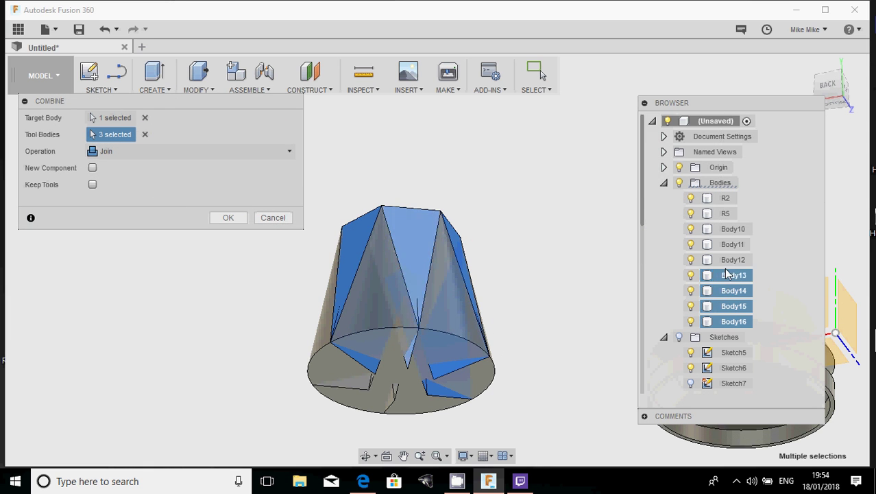
{"action": "left_click", "coordinate": [724, 260]}
{"action": "left_click", "coordinate": [724, 246]}
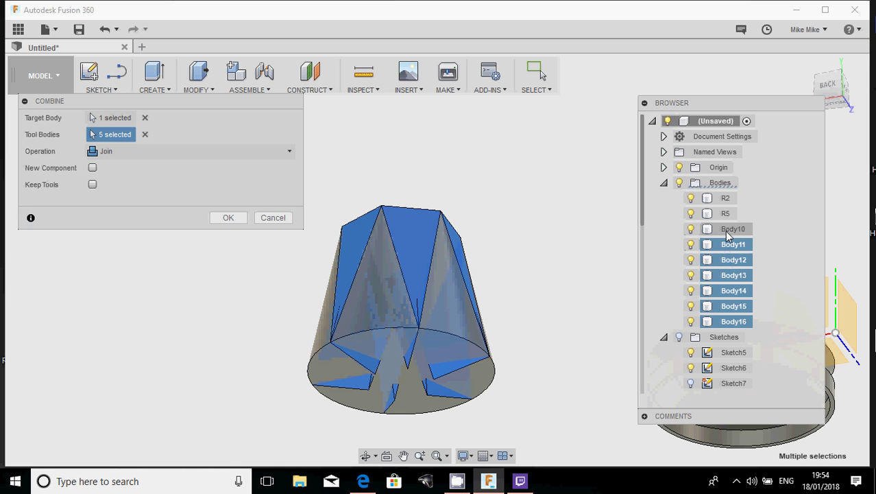
{"action": "left_click", "coordinate": [725, 231]}
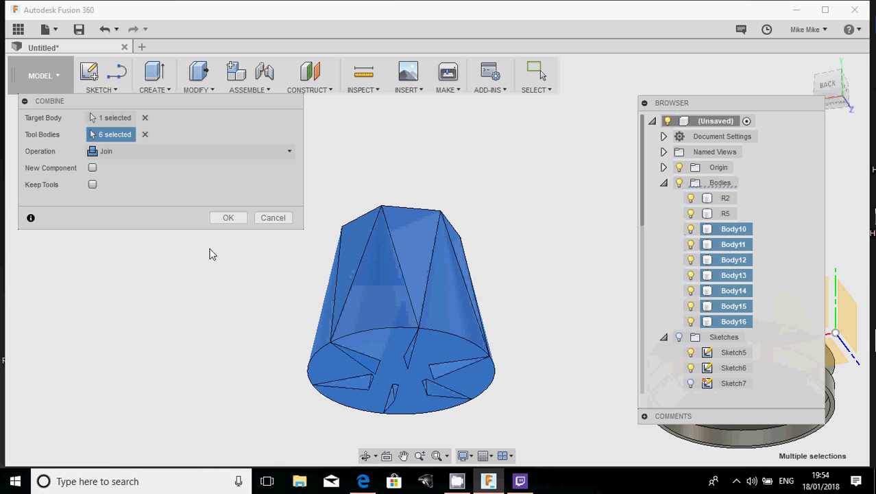
{"action": "left_click", "coordinate": [228, 218]}
Hide and reshow Body16, orbiting to check the merged cone from the side and above.
{"action": "middle_click_drag", "start_coordinate": [362, 255], "coordinate": [274, 313], "text": "shift"}
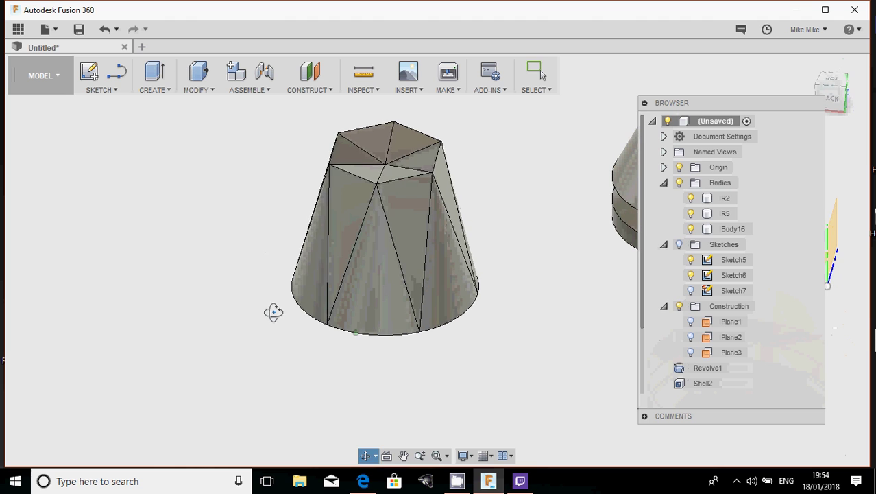
{"action": "left_click", "coordinate": [691, 229]}
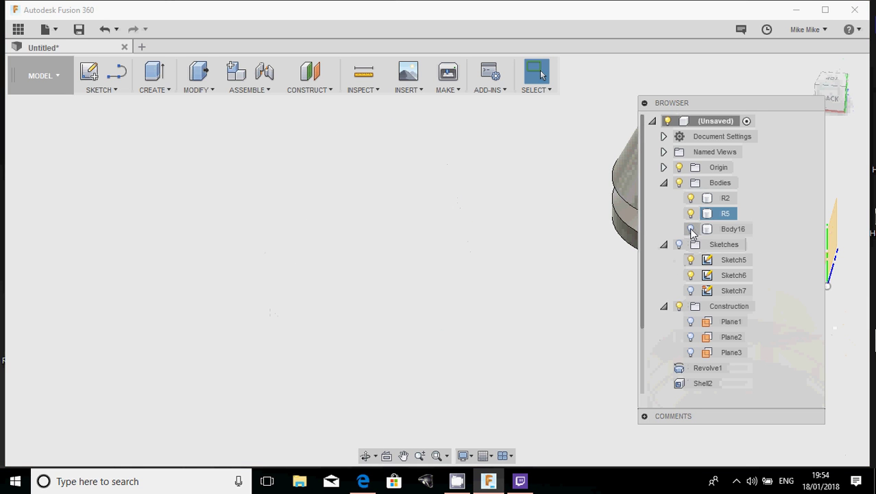
{"action": "left_click", "coordinate": [692, 229]}
{"action": "middle_click_drag", "start_coordinate": [404, 206], "coordinate": [367, 148], "text": "shift"}
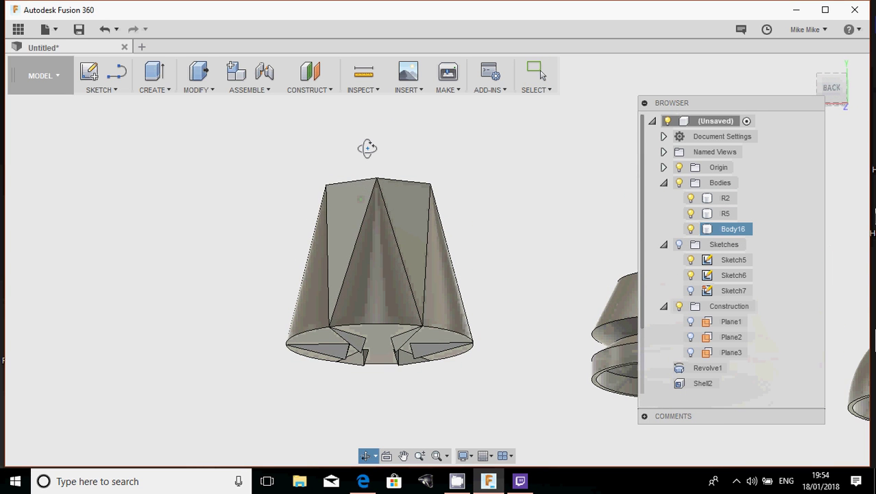
{"action": "middle_click_drag", "start_coordinate": [368, 225], "coordinate": [461, 287], "text": "shift"}
Press-pull the hexagonal top face -19.428 mm downward, joining it into Body16.
{"action": "left_click", "coordinate": [461, 286]}
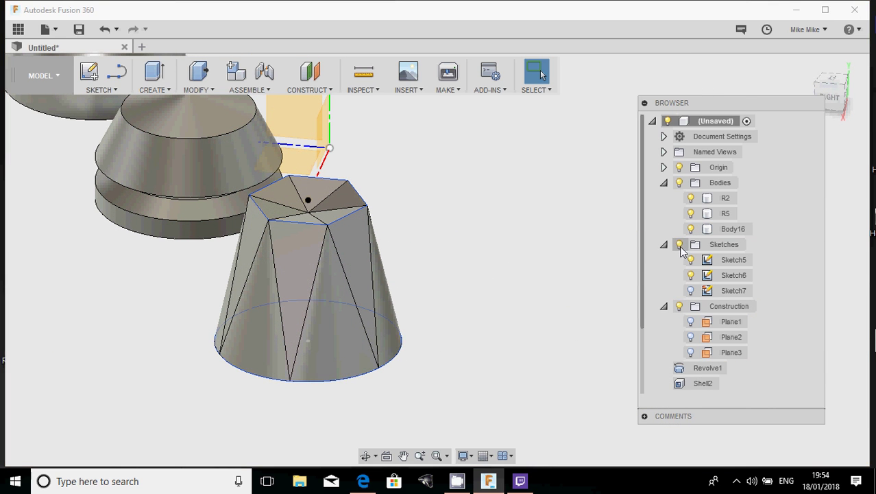
{"action": "scroll", "coordinate": [302, 198], "scroll_direction": "up", "scroll_amount": 3}
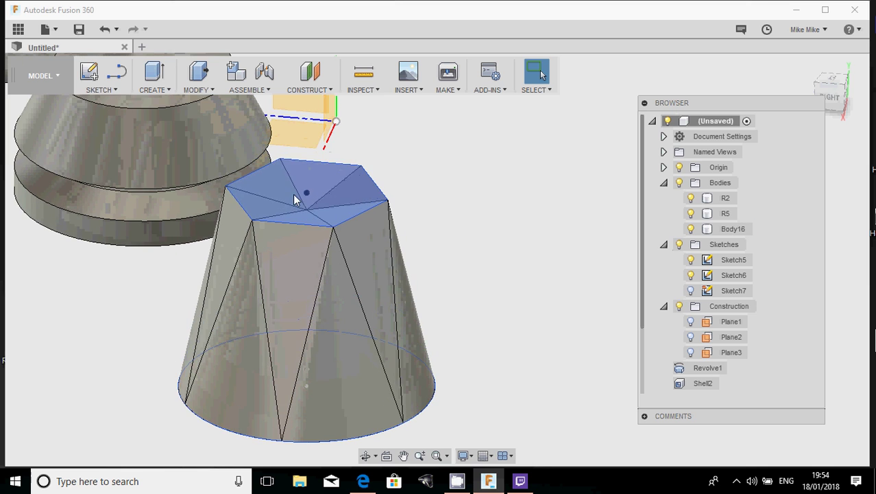
{"action": "middle_click_drag", "start_coordinate": [468, 172], "coordinate": [534, 242]}
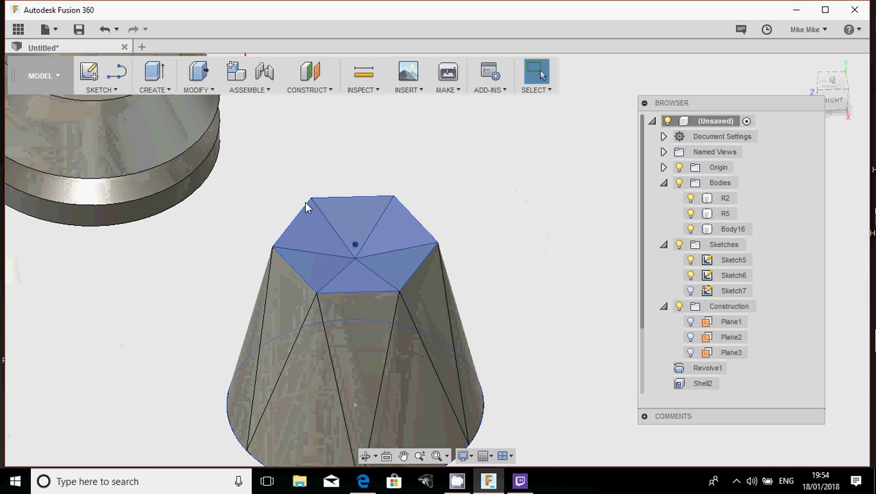
{"action": "left_click", "coordinate": [377, 224]}
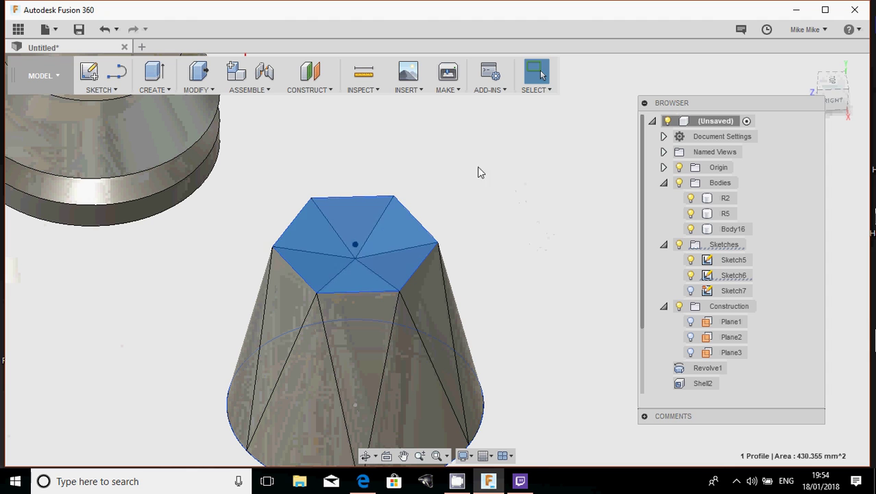
{"action": "right_click", "coordinate": [381, 231]}
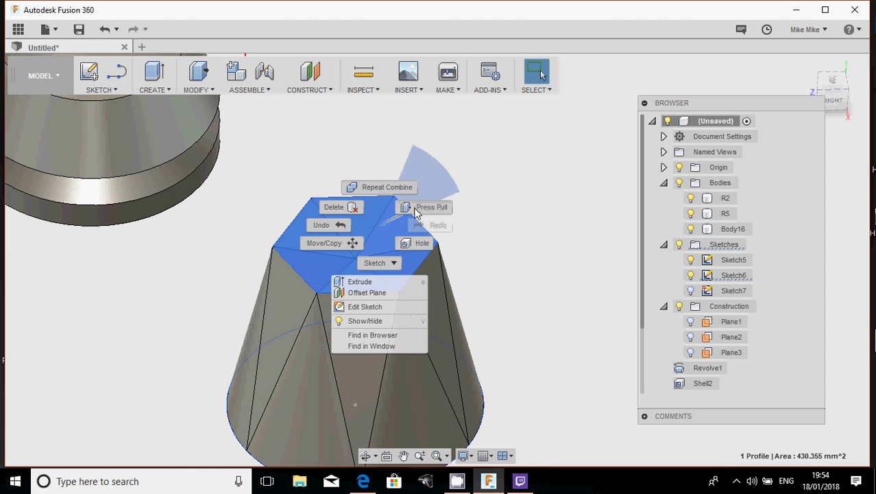
{"action": "left_click", "coordinate": [395, 218]}
{"action": "left_click_drag", "start_coordinate": [354, 229], "coordinate": [350, 439]}
{"action": "middle_click_drag", "start_coordinate": [351, 439], "coordinate": [410, 181], "text": "shift"}
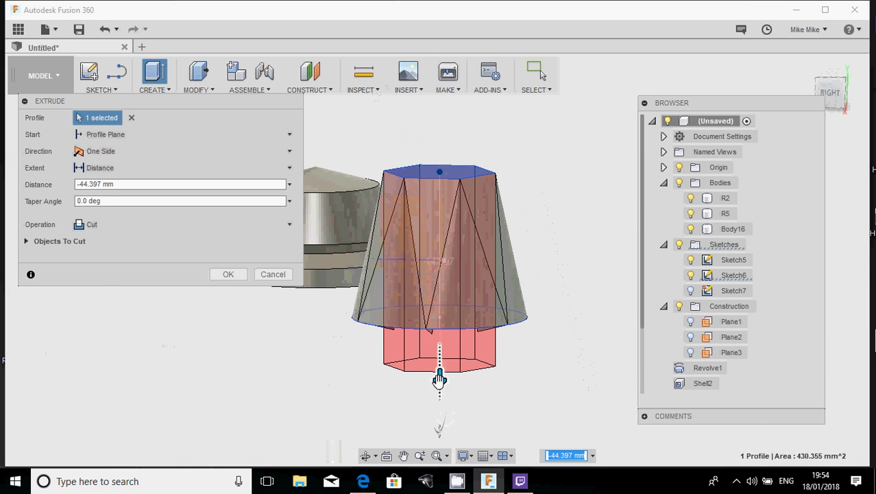
{"action": "left_click_drag", "start_coordinate": [440, 374], "coordinate": [439, 269]}
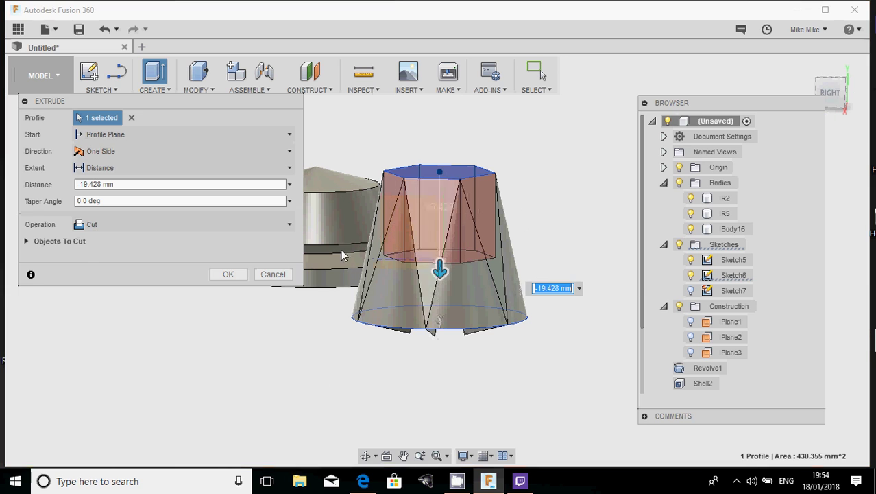
{"action": "left_click", "coordinate": [91, 228]}
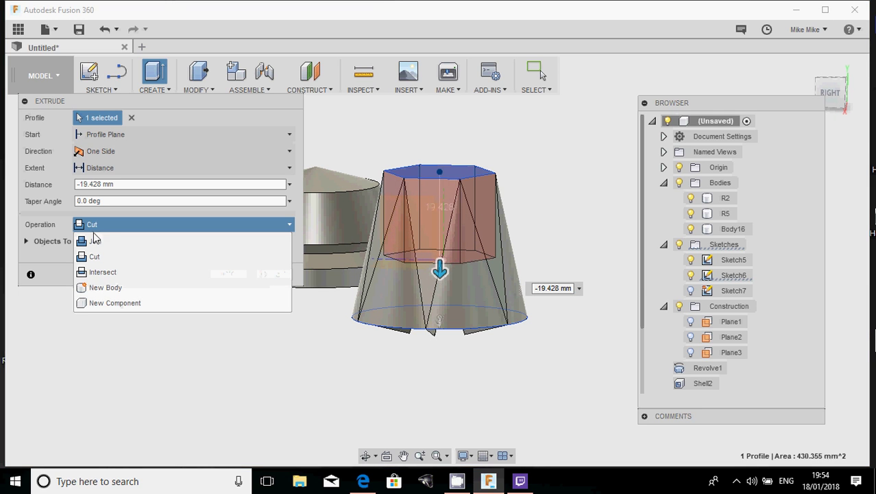
{"action": "left_click", "coordinate": [96, 243]}
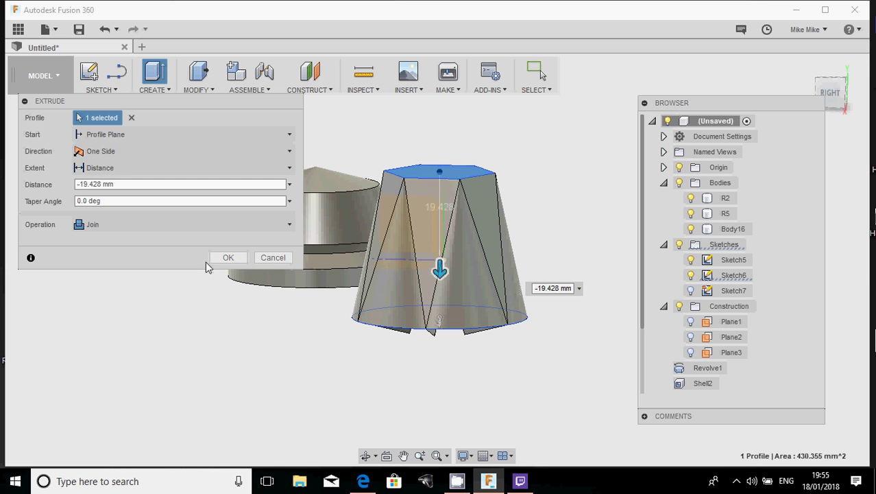
{"action": "left_click", "coordinate": [228, 259]}
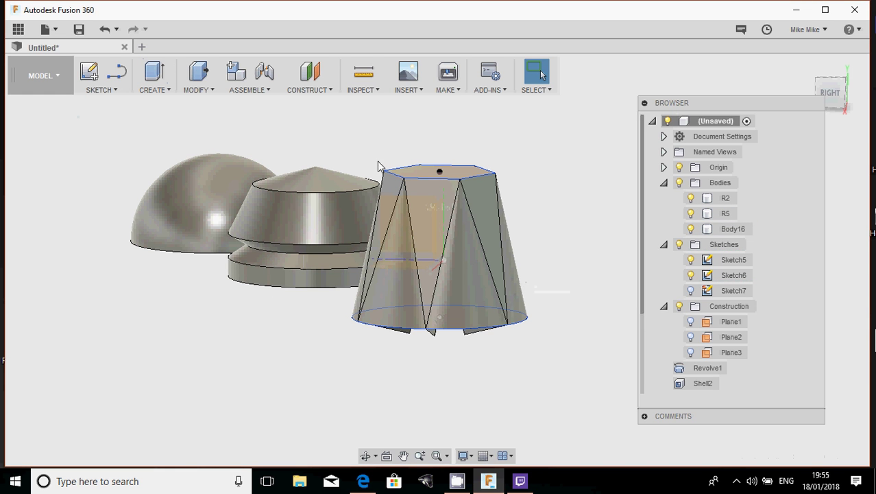
Orbit to the cone's underside showing its six triangular gaps and bring up the Modify menu.
{"action": "middle_click_drag", "start_coordinate": [438, 137], "coordinate": [465, 132], "text": "shift"}
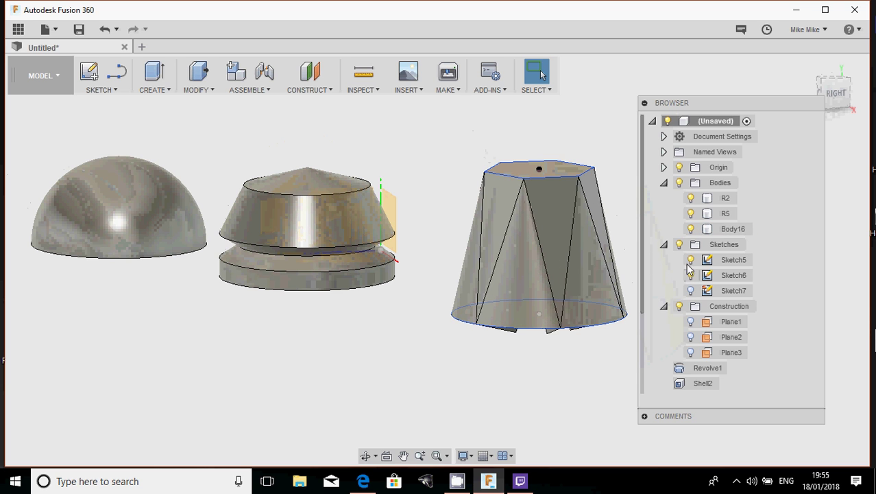
{"action": "middle_click_drag", "start_coordinate": [559, 285], "coordinate": [415, 235], "text": "shift"}
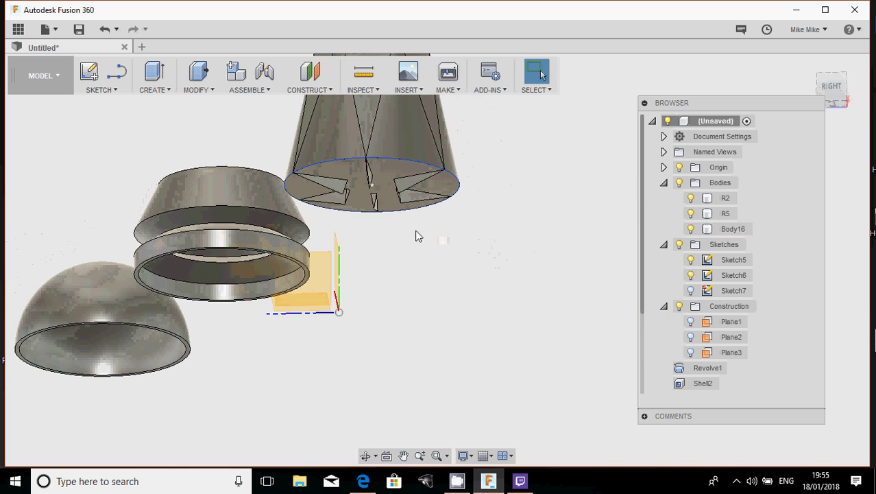
{"action": "scroll", "coordinate": [357, 199], "scroll_direction": "up", "scroll_amount": 2}
{"action": "left_click", "coordinate": [332, 176]}
{"action": "middle_click_drag", "start_coordinate": [336, 229], "coordinate": [315, 305], "text": "shift"}
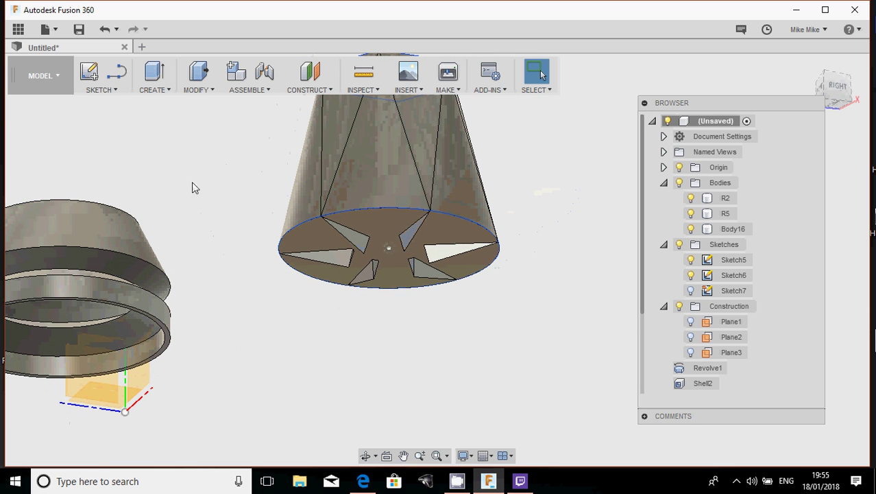
{"action": "left_click", "coordinate": [196, 92]}
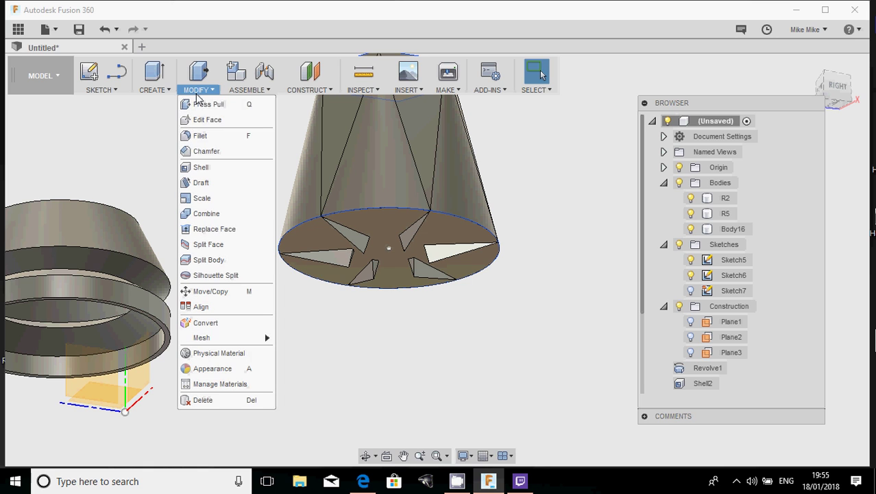
Split Body16 using its bottom face as the splitting tool.
{"action": "left_click", "coordinate": [199, 261]}
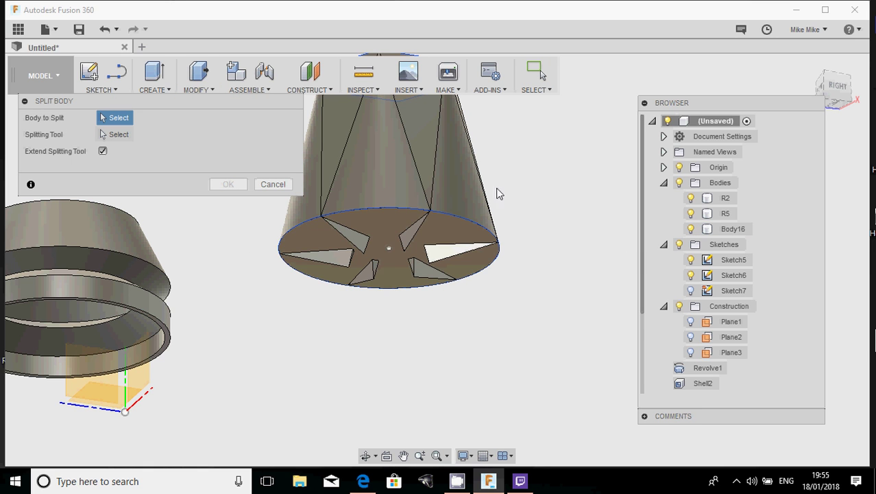
{"action": "left_click", "coordinate": [474, 186]}
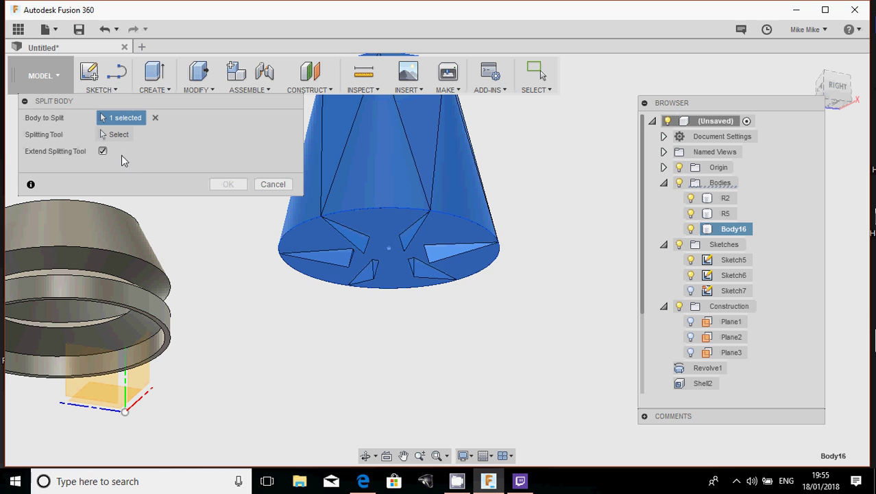
{"action": "left_click", "coordinate": [117, 137]}
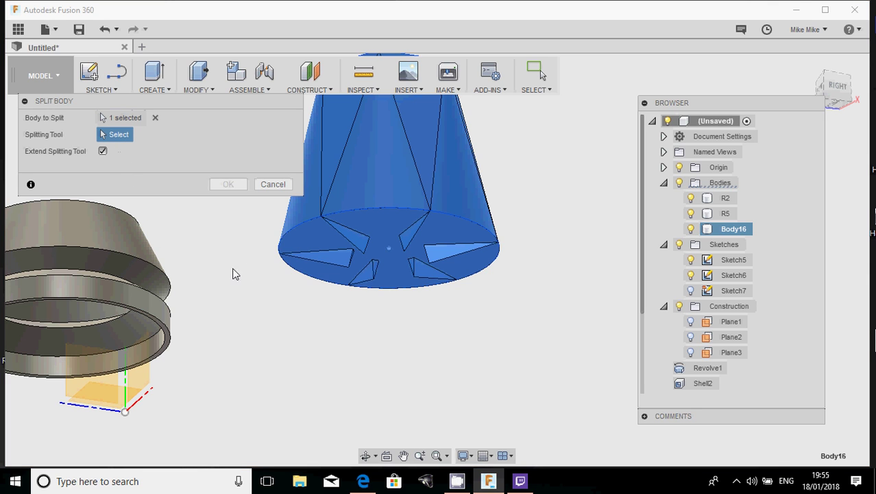
{"action": "left_click", "coordinate": [318, 237]}
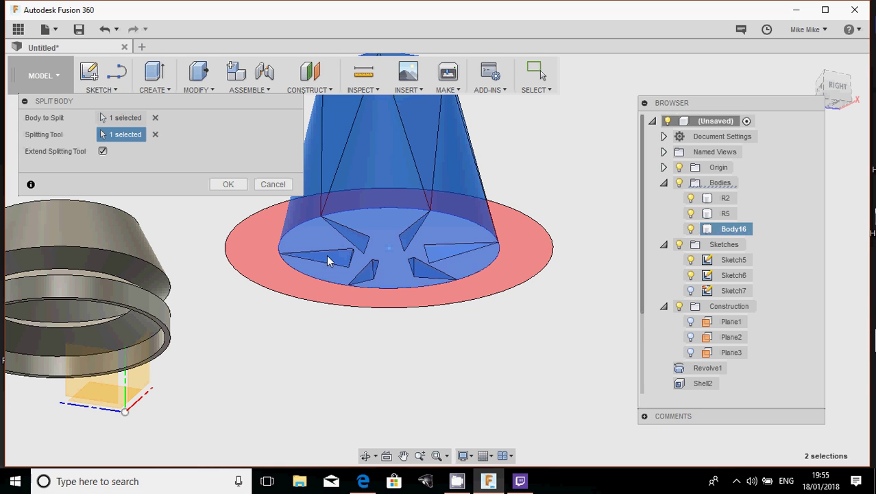
{"action": "left_click", "coordinate": [227, 185]}
{"action": "middle_click_drag", "start_coordinate": [225, 223], "coordinate": [213, 222], "text": "shift"}
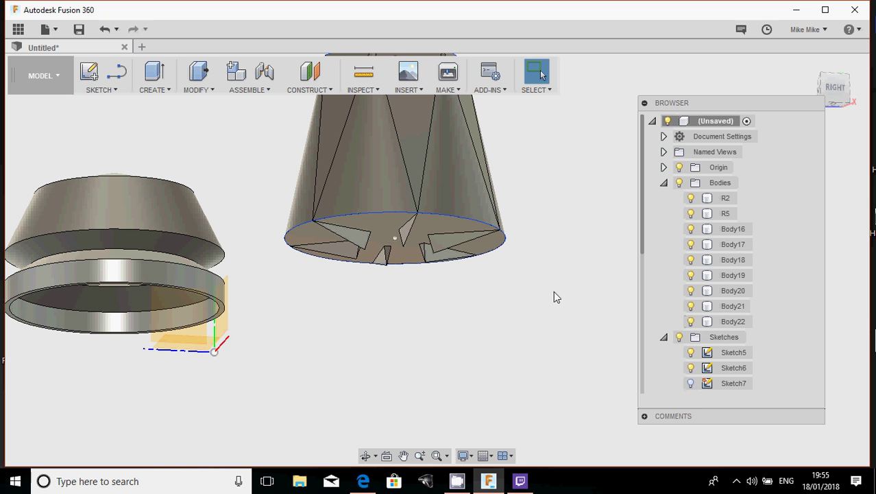
Hide and then delete the six split-off bodies Body17 through Body22.
{"action": "left_click", "coordinate": [691, 321]}
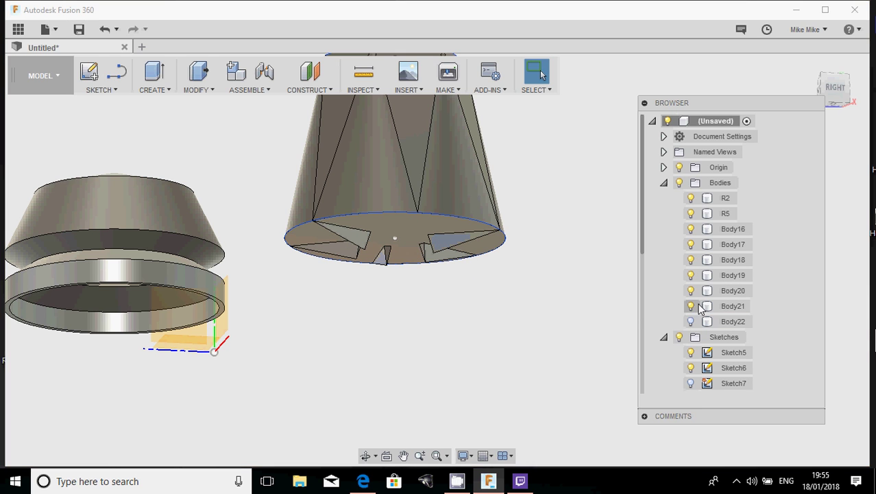
{"action": "left_click", "coordinate": [691, 306]}
{"action": "left_click", "coordinate": [690, 291]}
{"action": "left_click", "coordinate": [690, 275]}
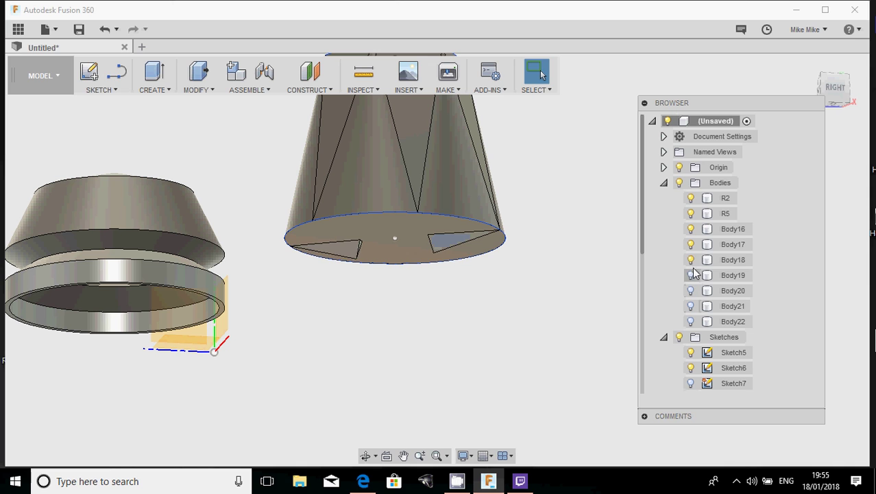
{"action": "left_click", "coordinate": [690, 261]}
{"action": "left_click", "coordinate": [690, 246]}
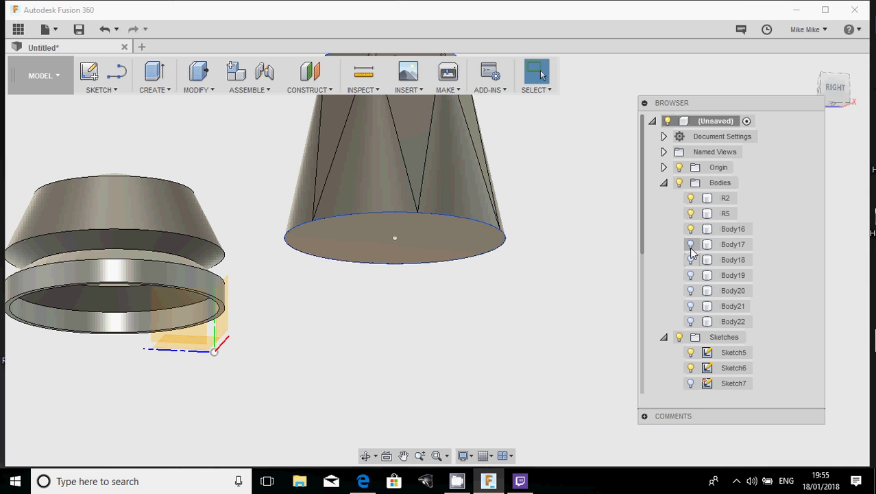
{"action": "left_click", "coordinate": [729, 248]}
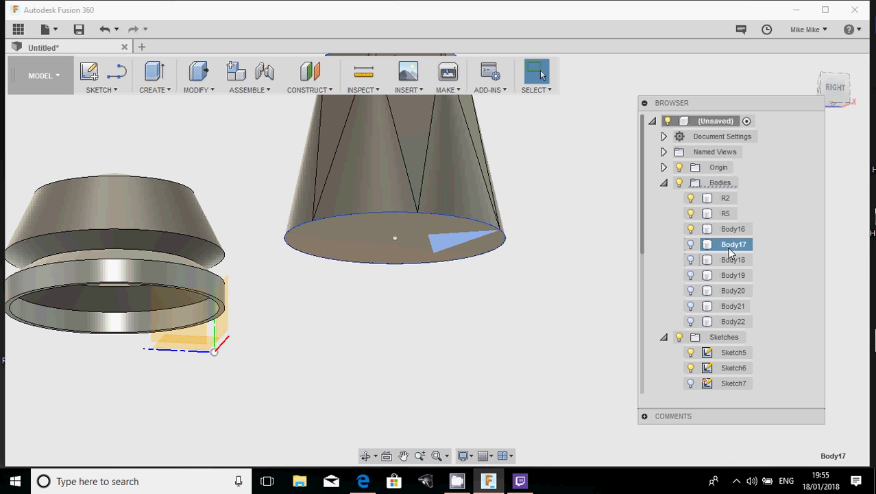
{"action": "left_click", "coordinate": [732, 323], "text": "shift"}
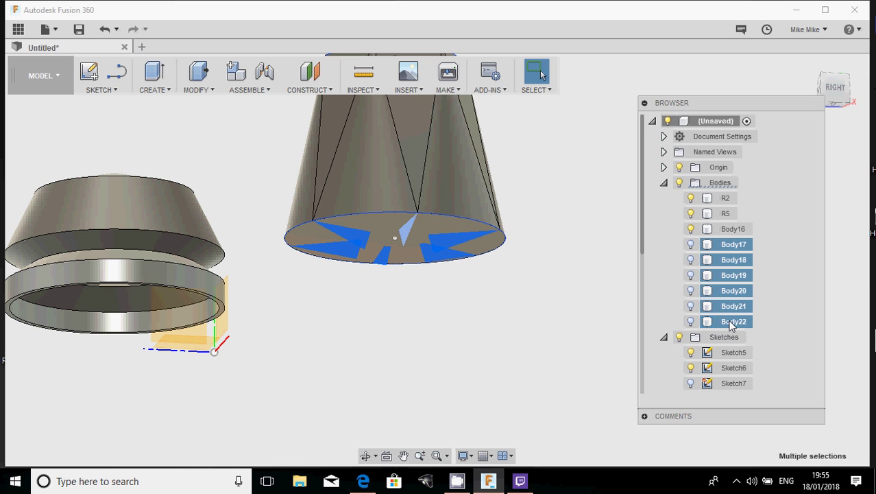
{"action": "key", "text": "Delete"}
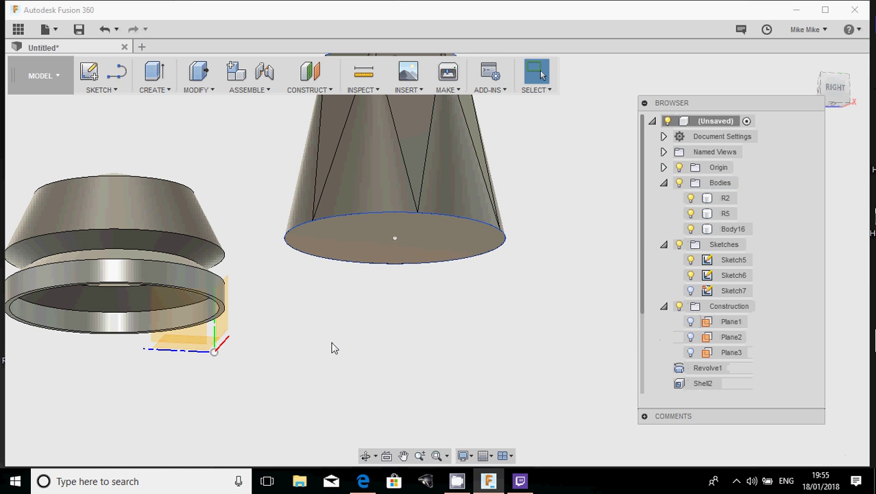
Delete Sketch5, Sketch6 and Sketch7 from the browser.
{"action": "middle_click_drag", "start_coordinate": [333, 349], "coordinate": [411, 309], "text": "shift"}
{"action": "middle_click_drag", "start_coordinate": [444, 254], "coordinate": [514, 159], "text": "shift"}
{"action": "scroll", "coordinate": [466, 392], "scroll_direction": "down", "scroll_amount": 2}
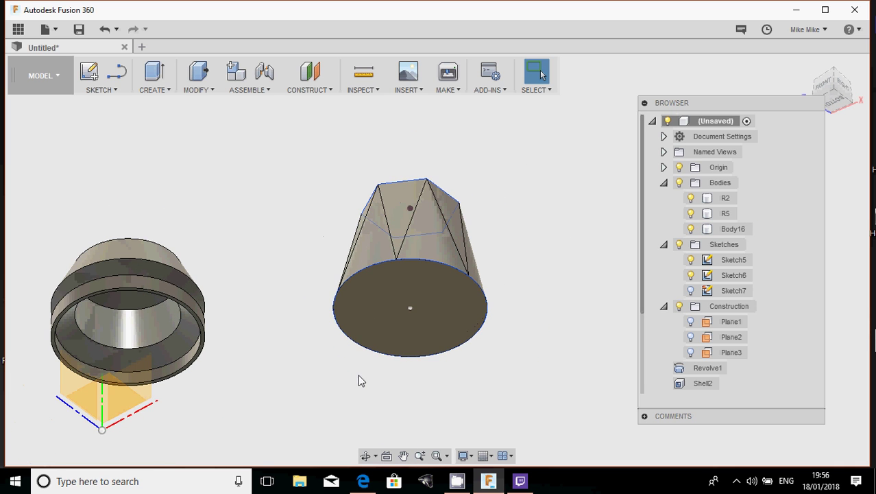
{"action": "left_click", "coordinate": [732, 262]}
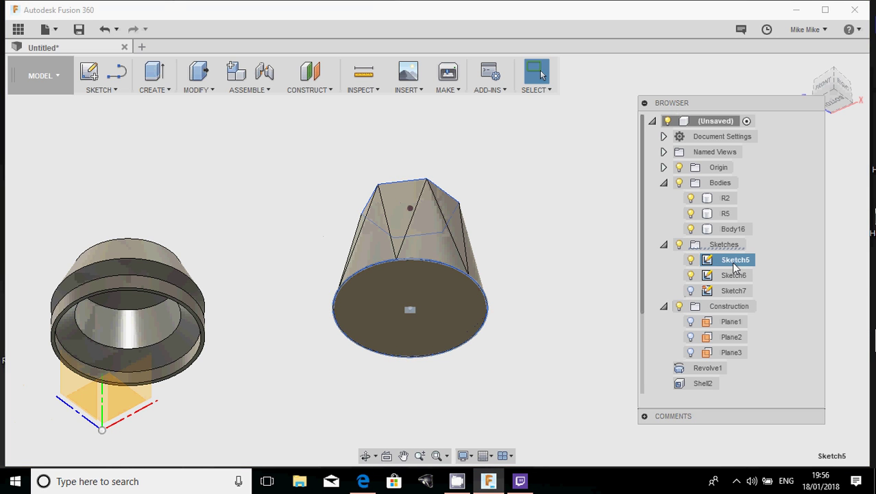
{"action": "left_click", "coordinate": [736, 291], "text": "shift"}
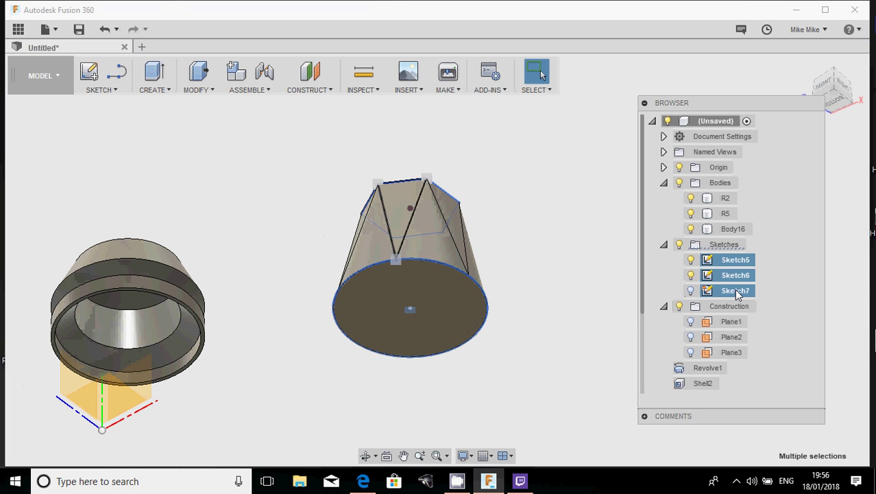
{"action": "key", "text": "Delete"}
Orbit around the faceted cone and R5 to view the bodies from below.
{"action": "left_click", "coordinate": [470, 255]}
{"action": "mouse_move", "coordinate": [470, 255]}
{"action": "middle_mouse_down", "text": "shift"}
{"action": "mouse_move", "coordinate": [477, 343]}
{"action": "mouse_move", "coordinate": [434, 337]}
{"action": "mouse_move", "coordinate": [447, 324]}
{"action": "middle_mouse_up", "text": "shift"}
{"action": "left_click", "coordinate": [258, 324]}
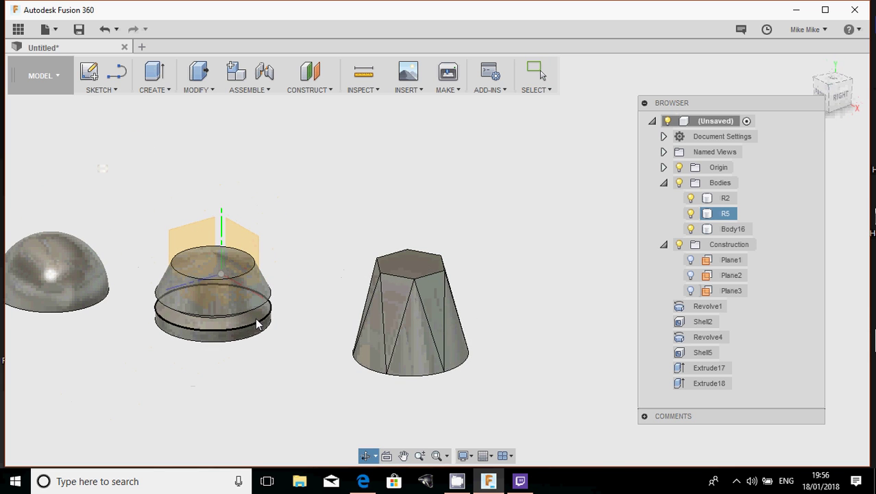
{"action": "middle_click_drag", "start_coordinate": [257, 325], "coordinate": [273, 201], "text": "shift"}
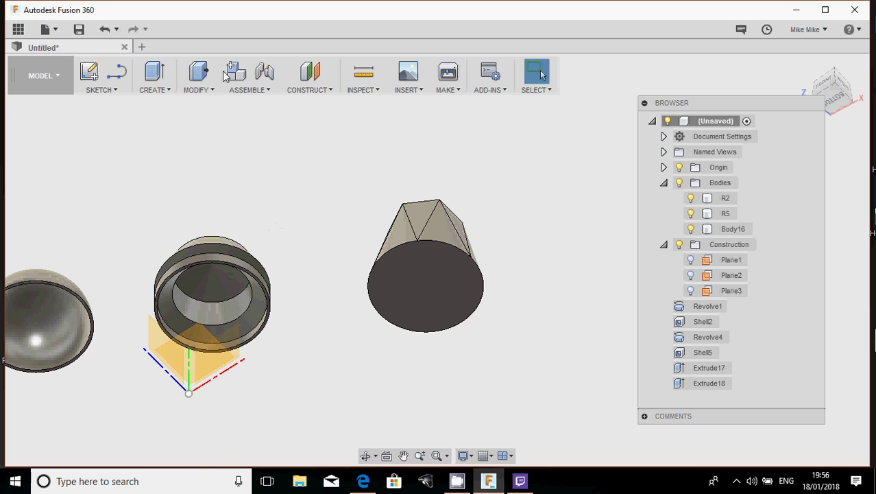
Shell the faceted cone with a 1 mm inside thickness, removing its bottom face.
{"action": "left_click", "coordinate": [198, 89]}
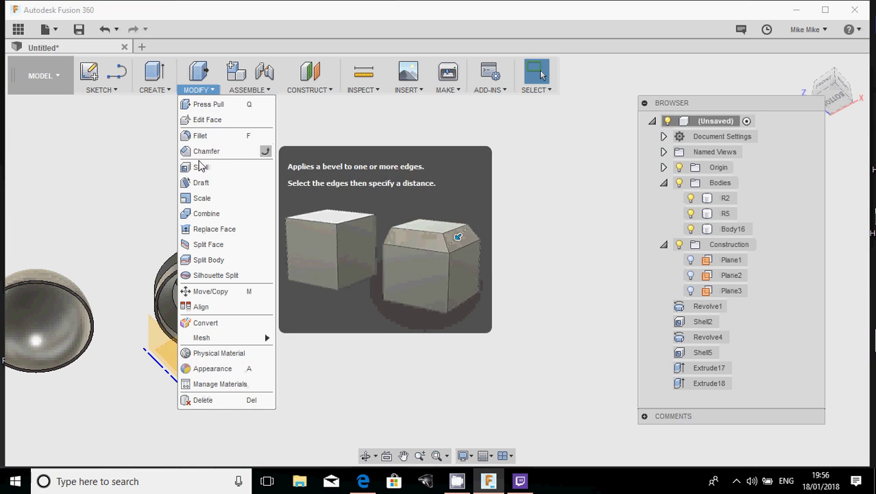
{"action": "left_click", "coordinate": [199, 169]}
{"action": "left_click", "coordinate": [416, 306]}
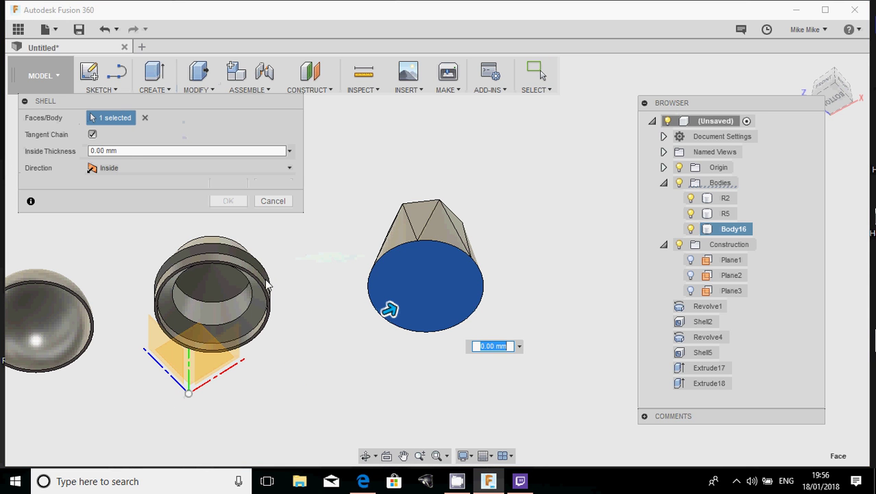
{"action": "left_click", "coordinate": [130, 151]}
{"action": "type", "text": "1"}
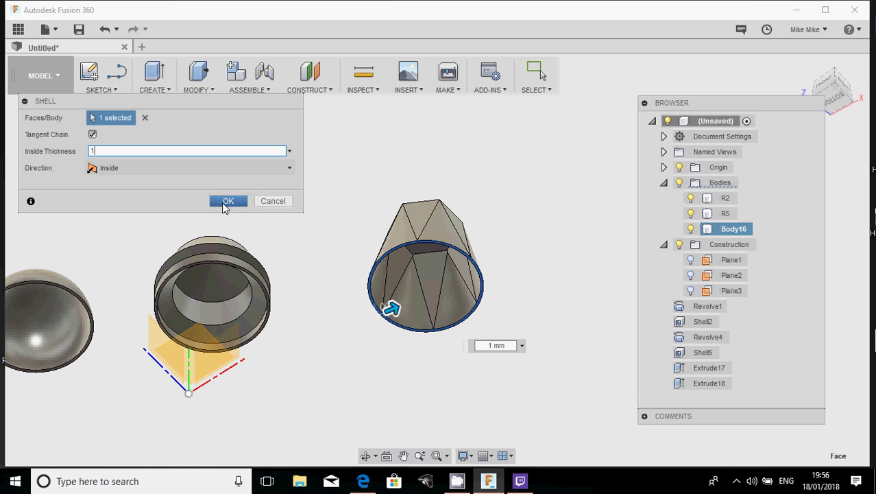
{"action": "left_click", "coordinate": [226, 203]}
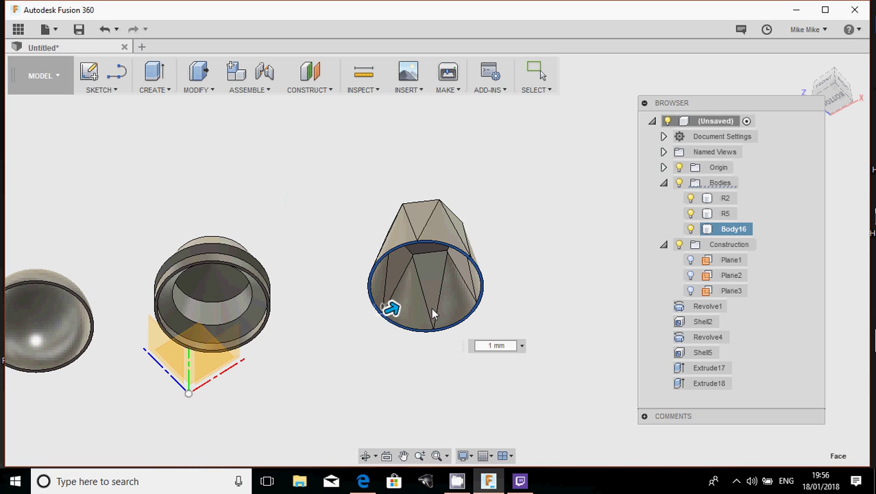
{"action": "key", "text": "Escape"}
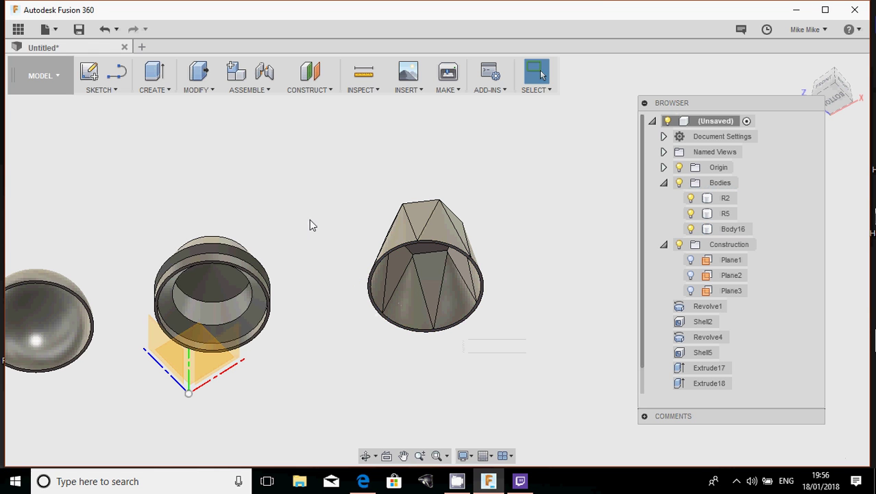
Rename the Body16 cone to R4 in the browser.
{"action": "middle_click_drag", "start_coordinate": [403, 289], "coordinate": [266, 273], "text": "shift"}
{"action": "left_click", "coordinate": [412, 310]}
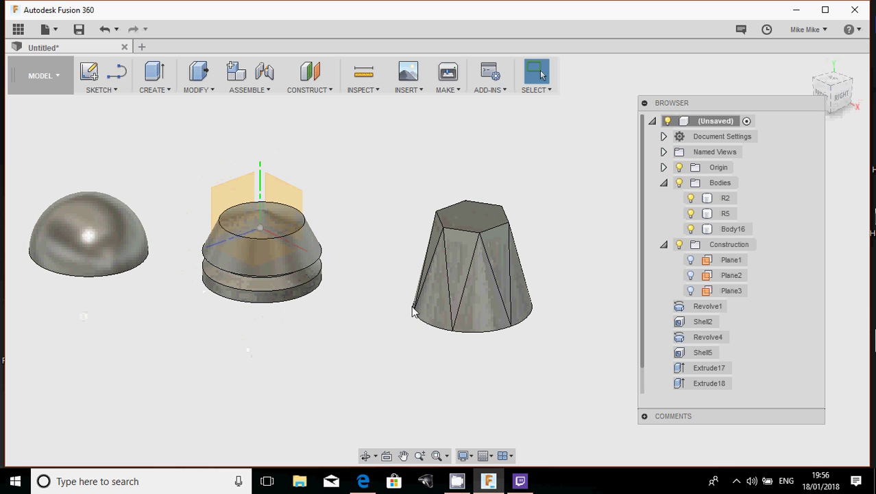
{"action": "scroll", "coordinate": [373, 274], "scroll_direction": "down", "scroll_amount": 1}
{"action": "middle_click_drag", "start_coordinate": [370, 279], "coordinate": [389, 330], "text": "shift"}
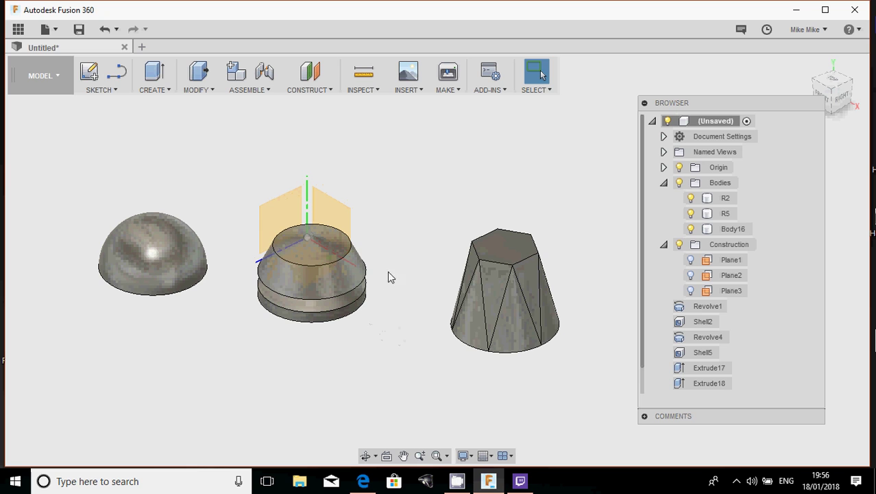
{"action": "double_click", "coordinate": [725, 230]}
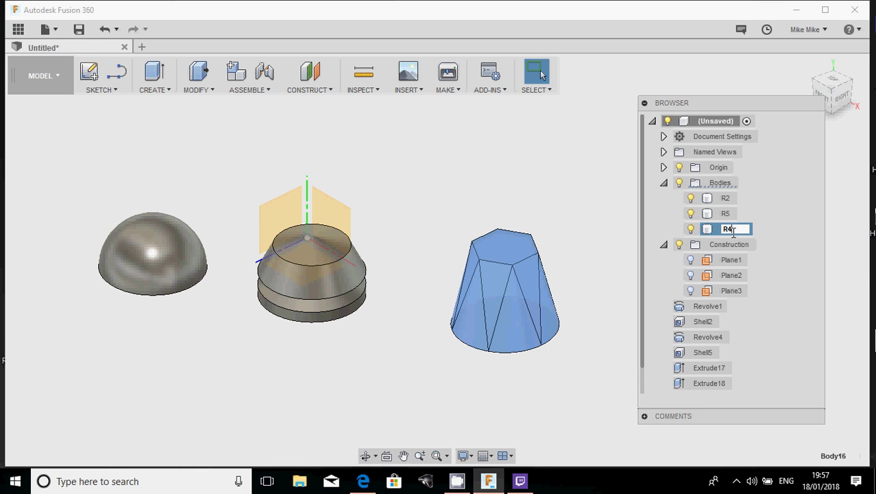
{"action": "key", "text": "Return"}
{"action": "left_click", "coordinate": [435, 192]}
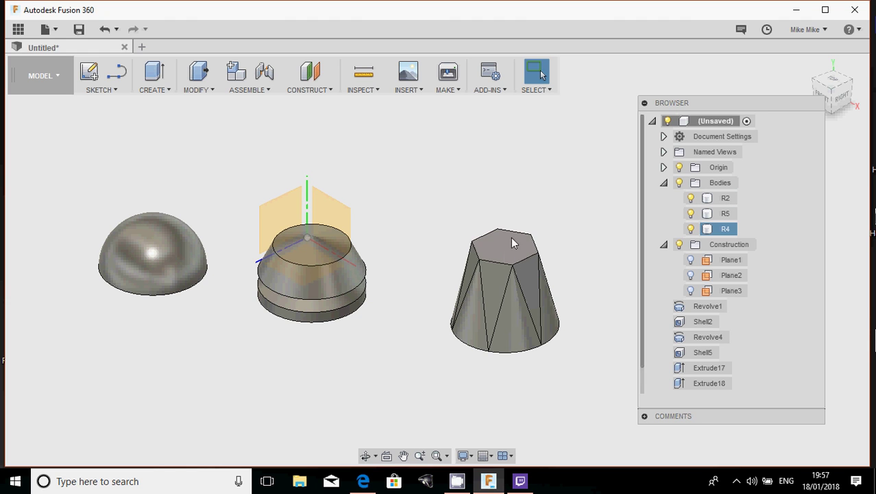
{"action": "middle_click_drag", "start_coordinate": [356, 300], "coordinate": [384, 261], "text": "shift"}
{"action": "scroll", "coordinate": [265, 214], "scroll_direction": "down", "scroll_amount": 1}
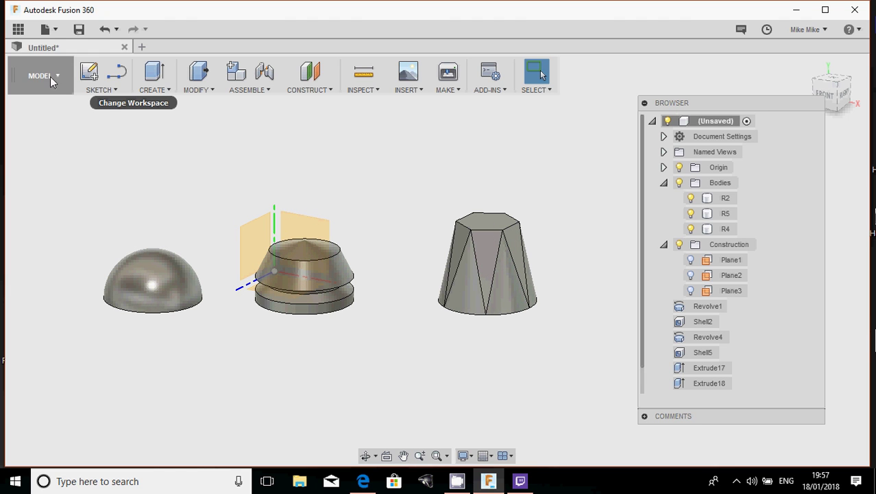
{"action": "left_click", "coordinate": [109, 92]}
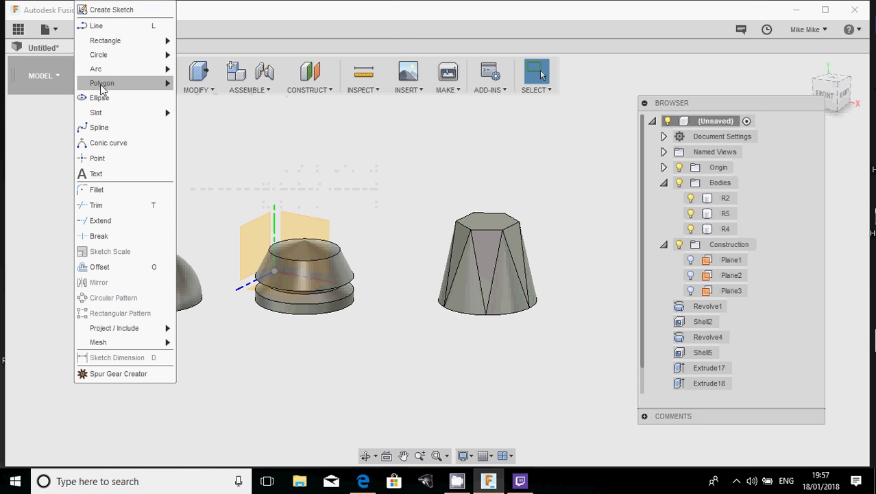
{"action": "mouse_move", "coordinate": [104, 83]}
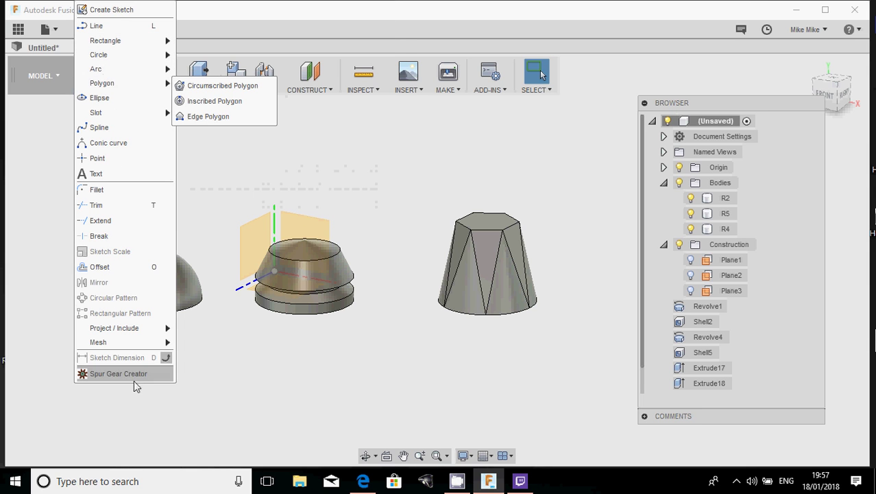
{"action": "left_click", "coordinate": [33, 132]}
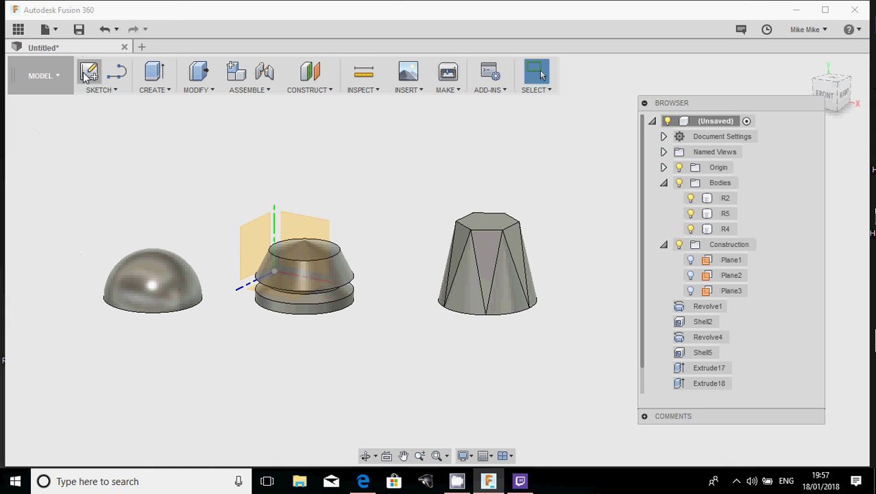
{"action": "left_click", "coordinate": [144, 91]}
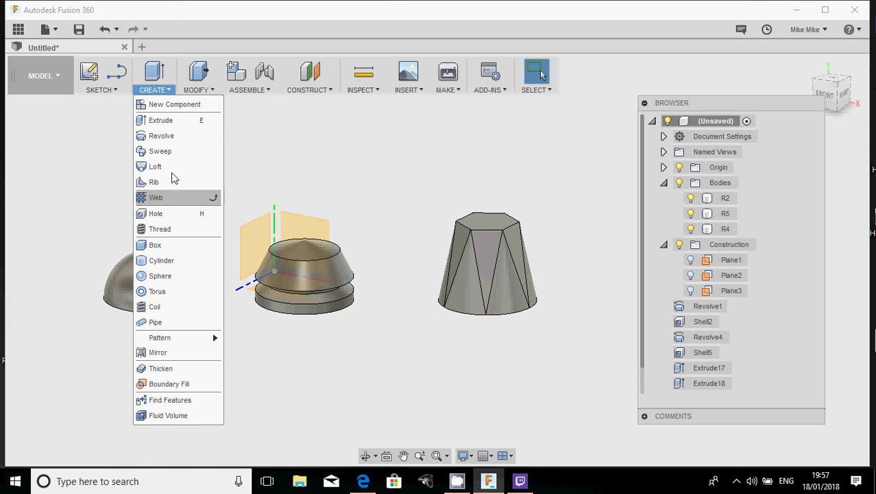
{"action": "left_click", "coordinate": [267, 145]}
{"action": "left_click", "coordinate": [207, 91]}
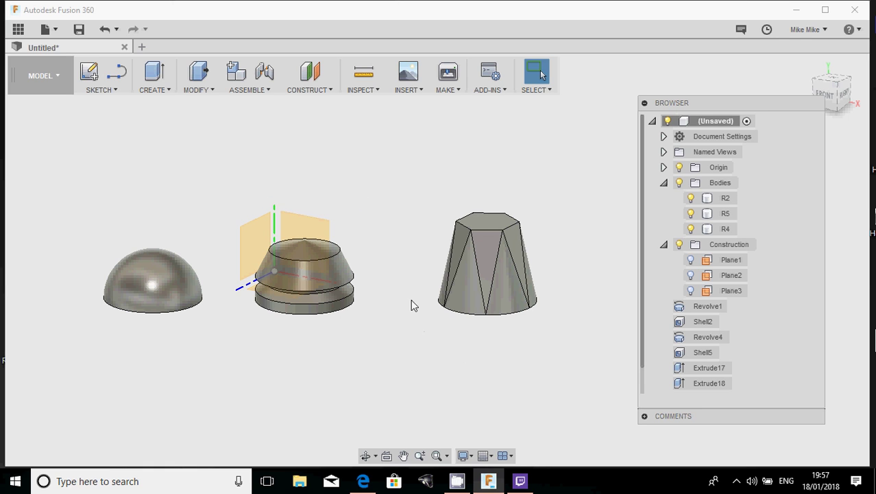
Delete construction planes Plane1, Plane2 and Plane3.
{"action": "left_click", "coordinate": [732, 261]}
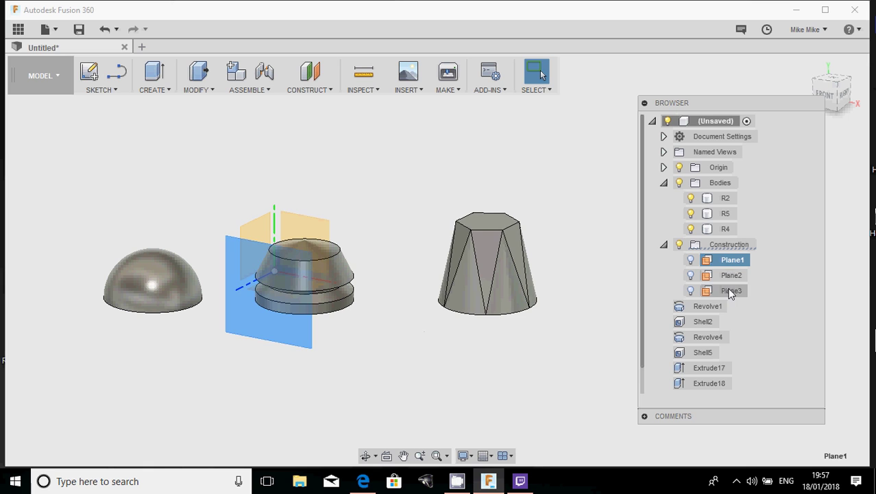
{"action": "left_click", "coordinate": [731, 291], "text": "shift"}
{"action": "key", "text": "Delete"}
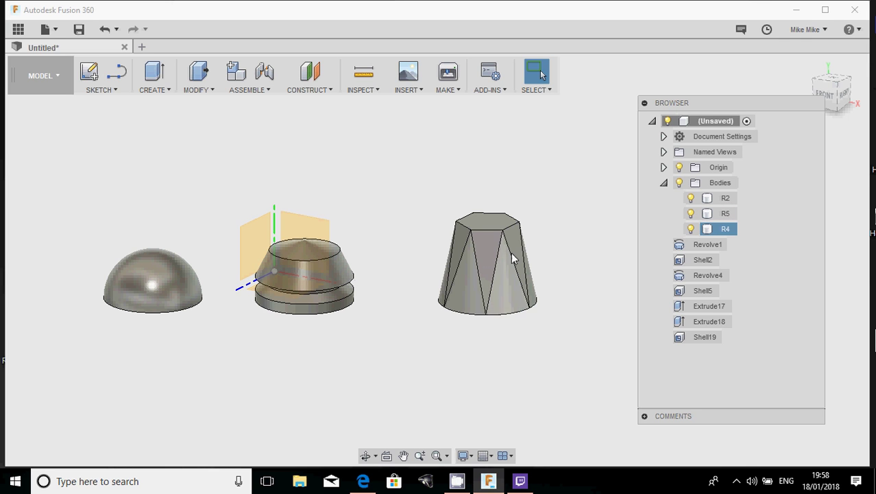
{"action": "left_click", "coordinate": [320, 284]}
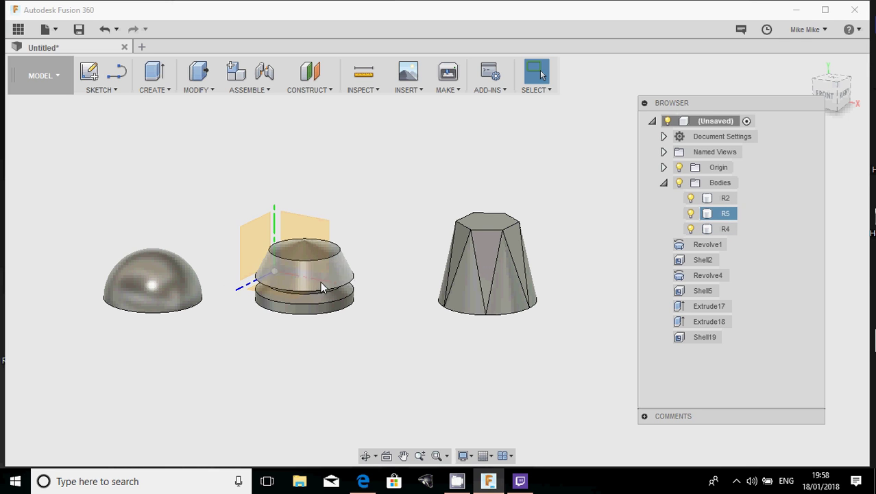
Orbit and pan to inspect the undersides and sides of R2, R5 and R4.
{"action": "left_click", "coordinate": [399, 301]}
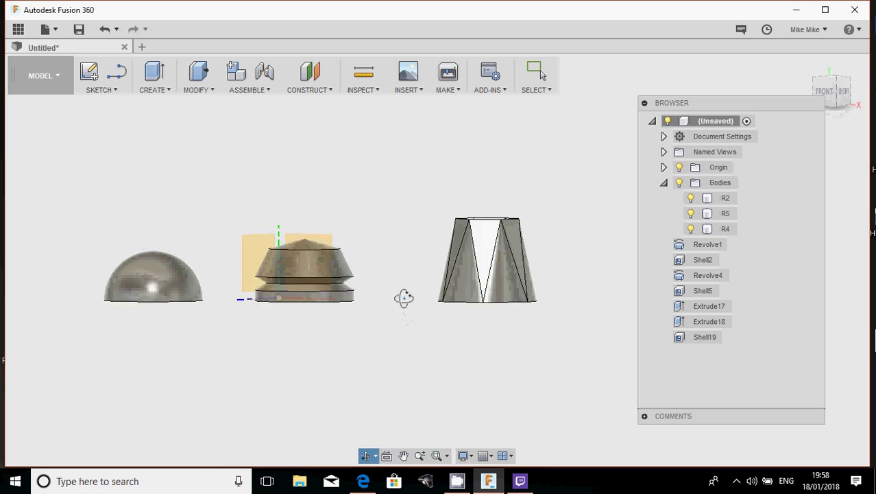
{"action": "middle_click_drag", "start_coordinate": [399, 300], "coordinate": [404, 217], "text": "shift"}
{"action": "left_click", "coordinate": [290, 287]}
{"action": "scroll", "coordinate": [290, 288], "scroll_direction": "up", "scroll_amount": 5}
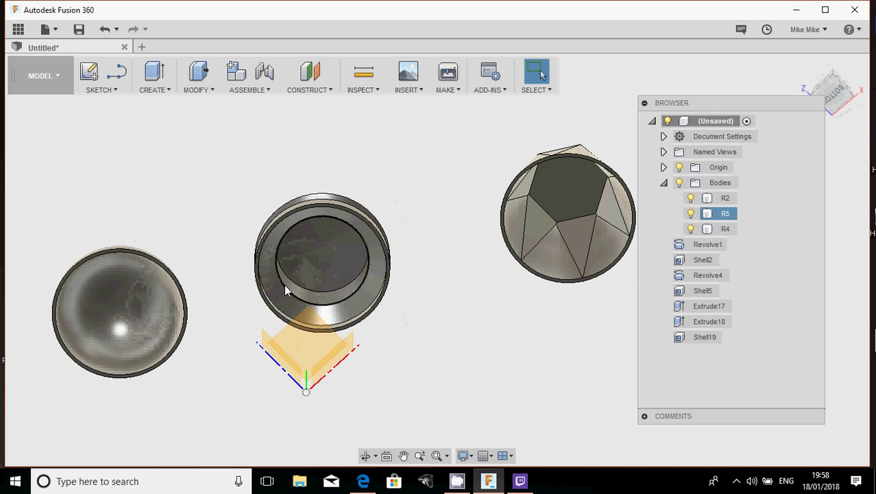
{"action": "middle_click_drag", "start_coordinate": [303, 250], "coordinate": [374, 288], "text": "shift"}
{"action": "left_click", "coordinate": [395, 301]}
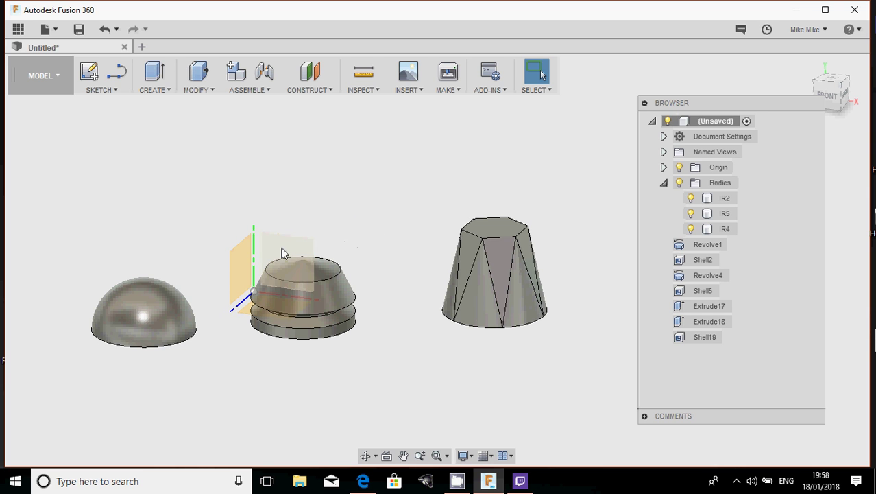
{"action": "middle_click_drag", "start_coordinate": [365, 244], "coordinate": [364, 202]}
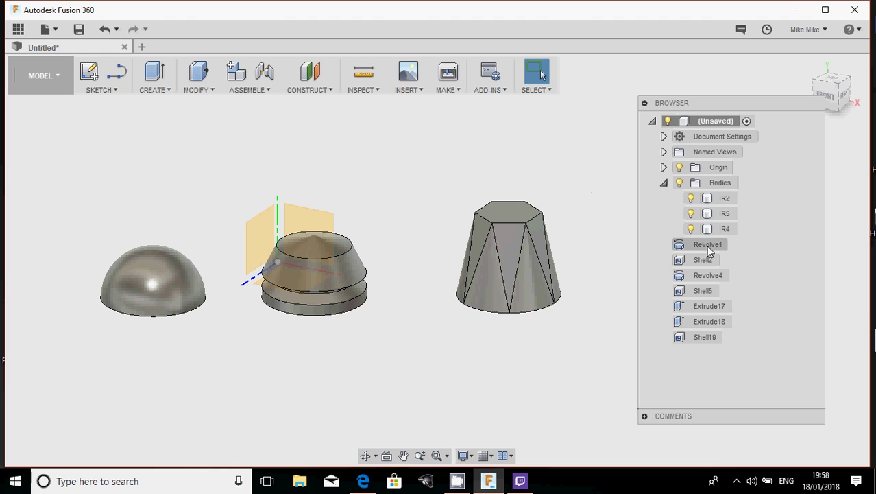
Browse the Sketch, Modify, Construct and Insert toolbar menus without running a command.
{"action": "left_click", "coordinate": [119, 95]}
{"action": "left_click", "coordinate": [224, 141]}
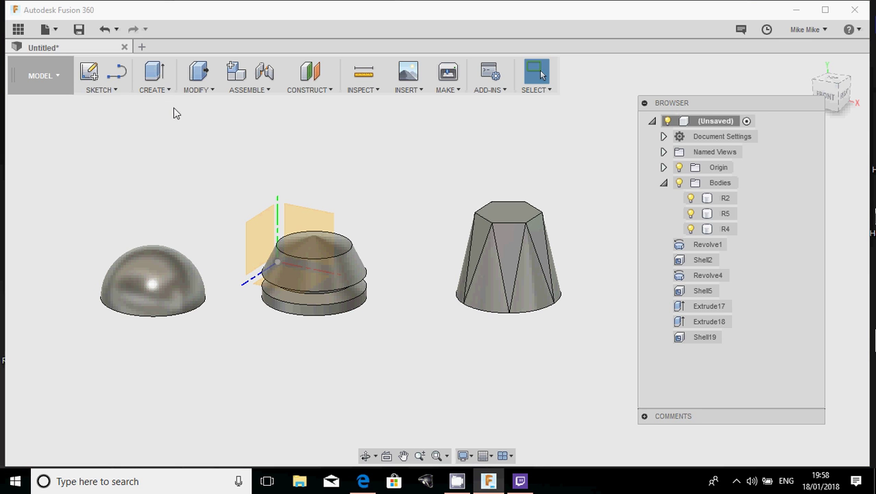
{"action": "left_click", "coordinate": [200, 91]}
{"action": "left_click", "coordinate": [109, 172]}
{"action": "left_click", "coordinate": [323, 91]}
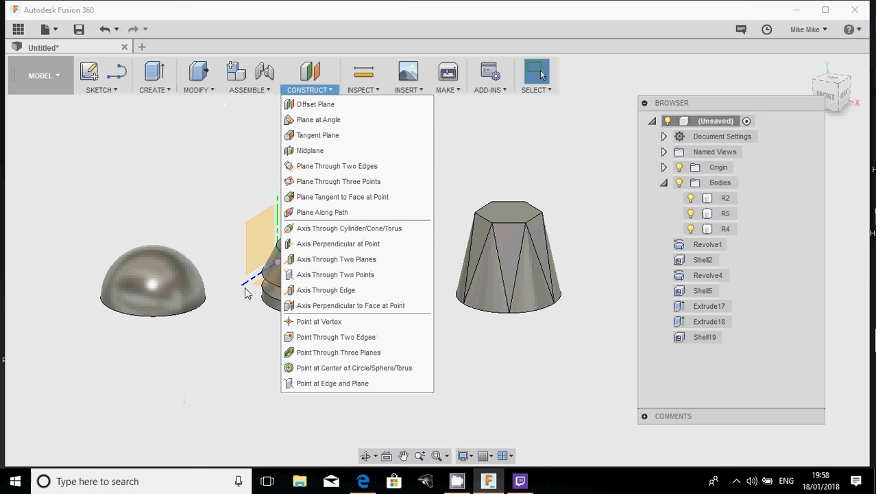
{"action": "left_click", "coordinate": [409, 89]}
{"action": "left_click", "coordinate": [143, 153]}
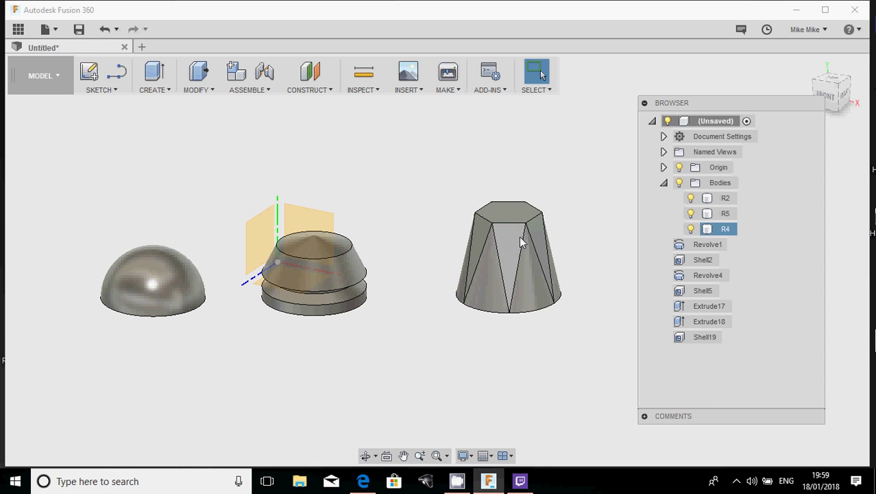
Select and deselect cone R4, then show the Windows hidden tray icons.
{"action": "left_click", "coordinate": [720, 230]}
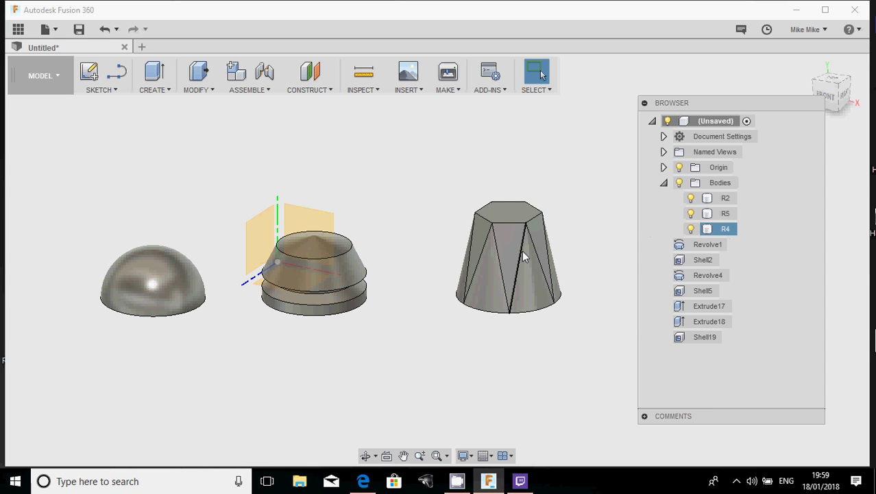
{"action": "left_click", "coordinate": [408, 247]}
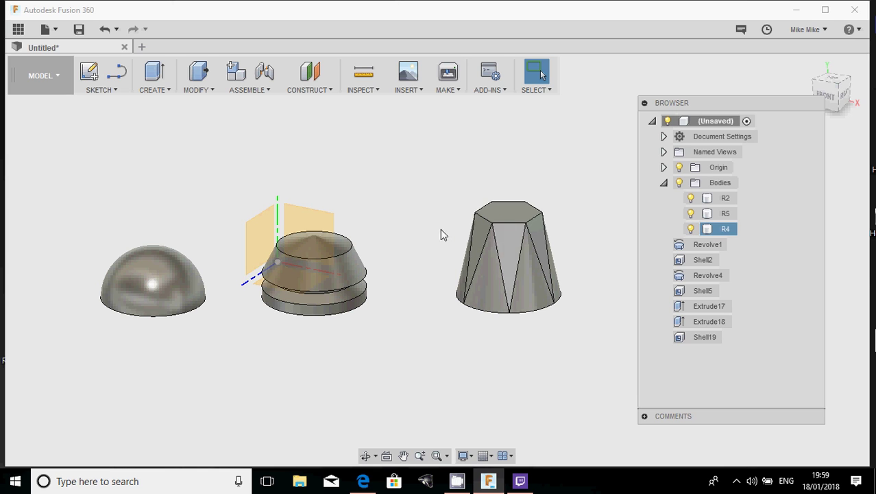
{"action": "left_click", "coordinate": [735, 483]}
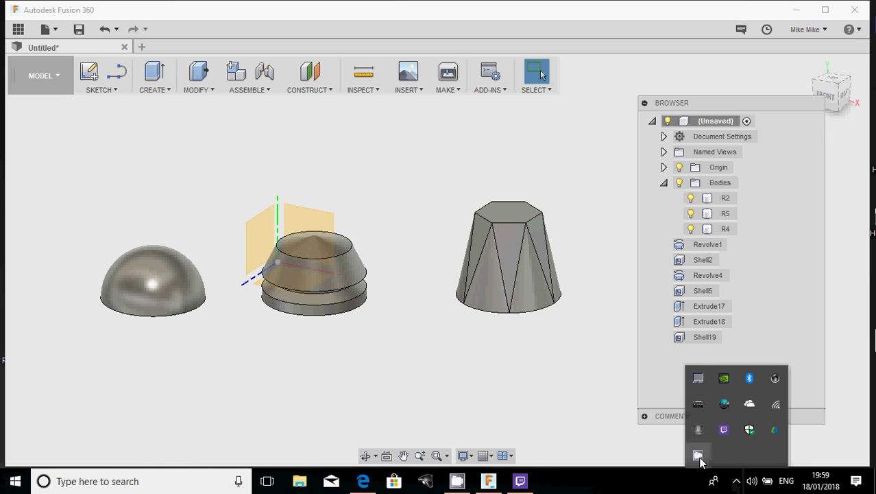